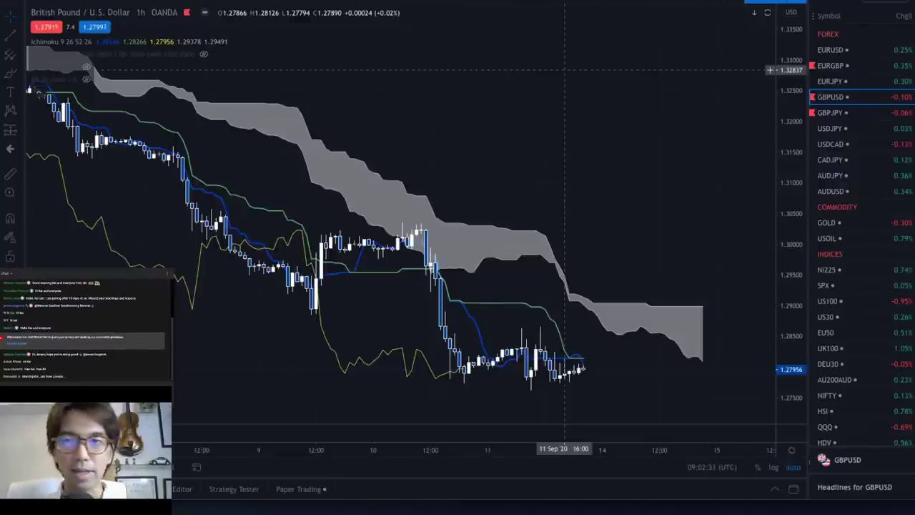
Bring the channel welcome slideshow window in front of the GBPUSD hourly Ichimoku chart.
key(super+Tab)
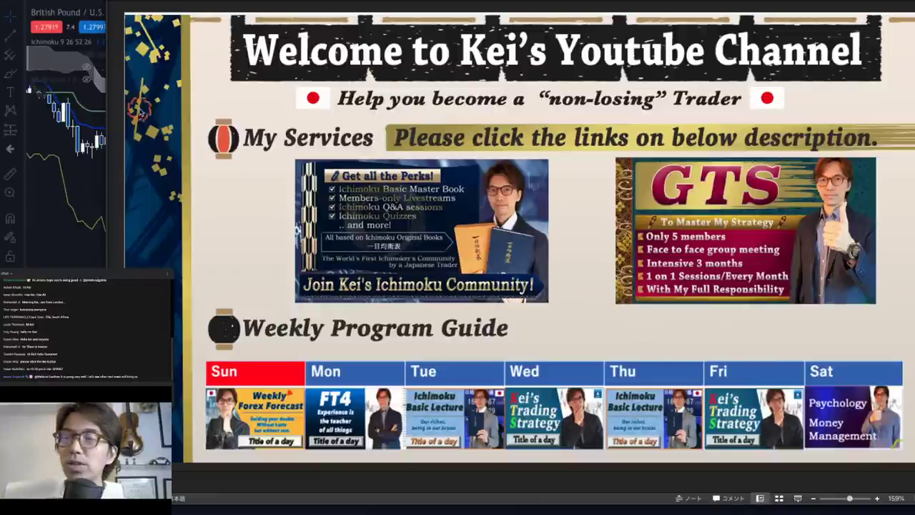
Advance the slideshow to the Disclaimer slide, then bring the GBPUSD chart back to front.
click(116, 105)
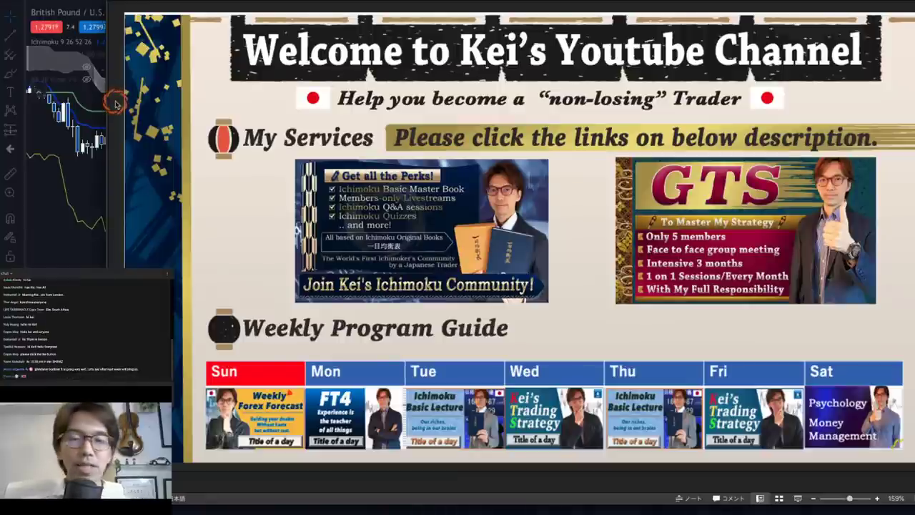
key(Page_Down)
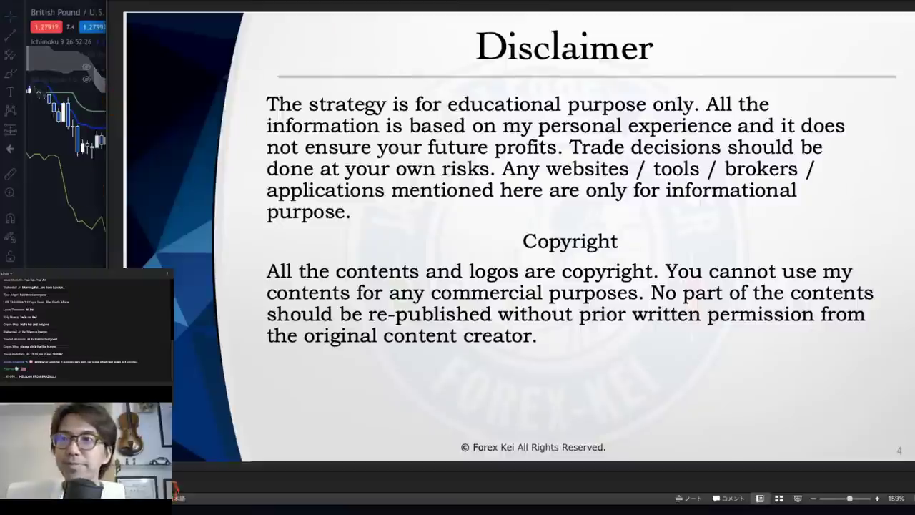
click(102, 194)
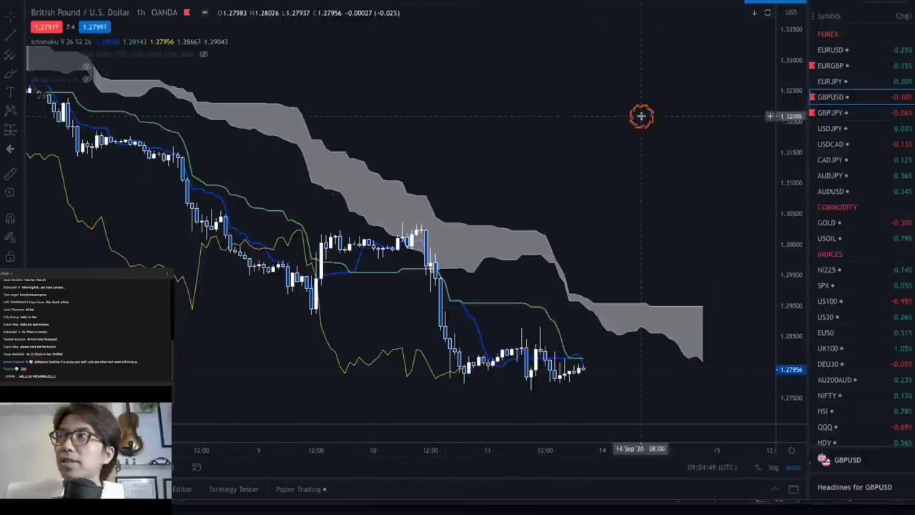
Switch the chart to EURUSD from the watchlist and set the W interval.
click(887, 50)
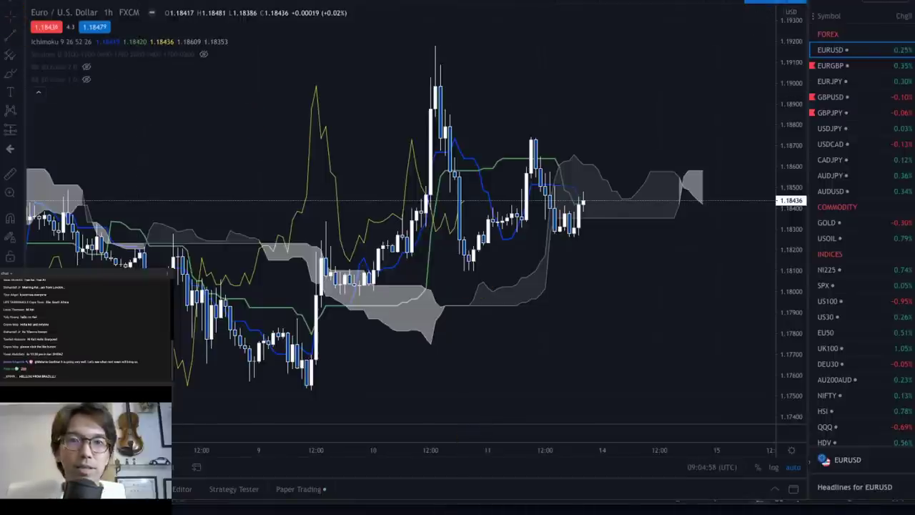
mouse_move(14, 3)
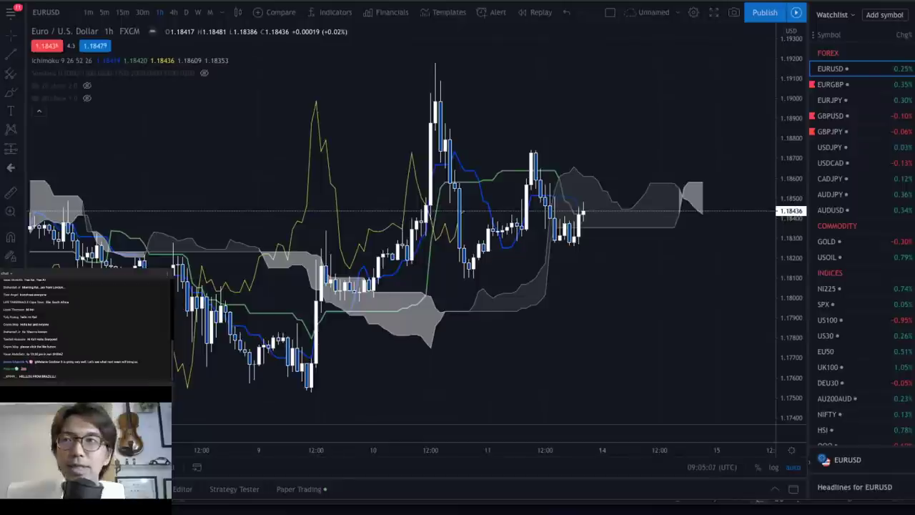
click(198, 12)
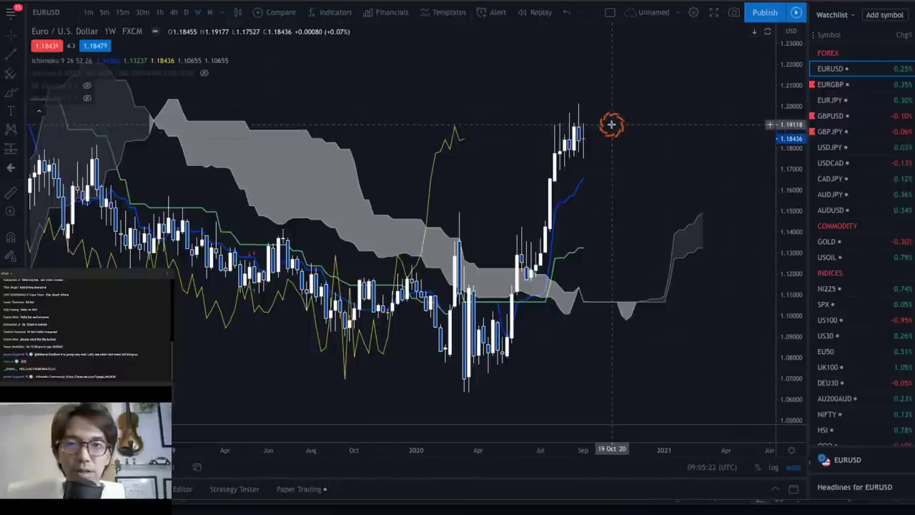
Place horizontal levels at 1.19168 and 1.17519 on the weekly EURUSD chart.
click(611, 123)
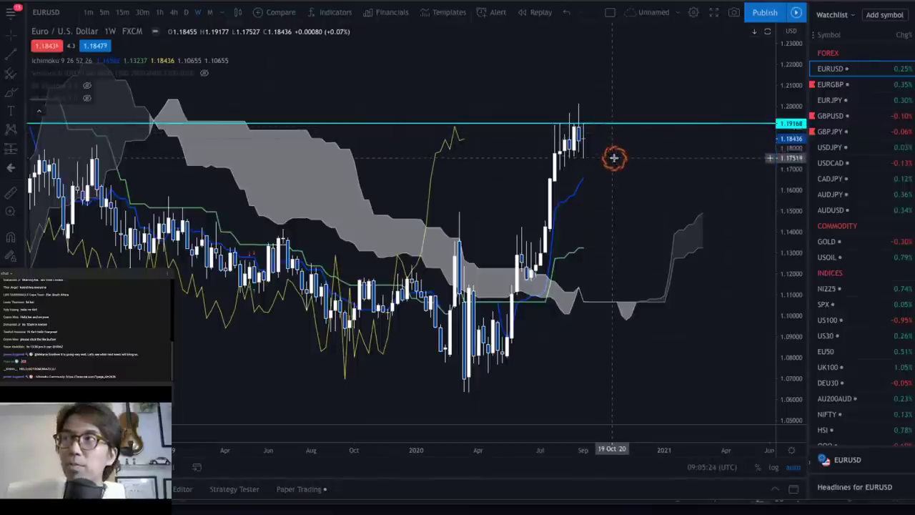
click(611, 158)
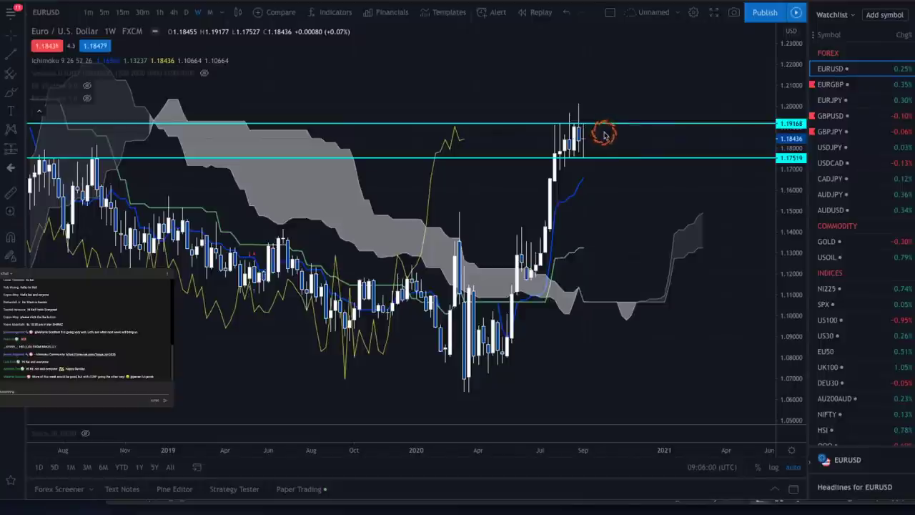
Switch EURUSD to daily candles, sketch a red circle and up/down scenario arrows, then clear them.
click(185, 12)
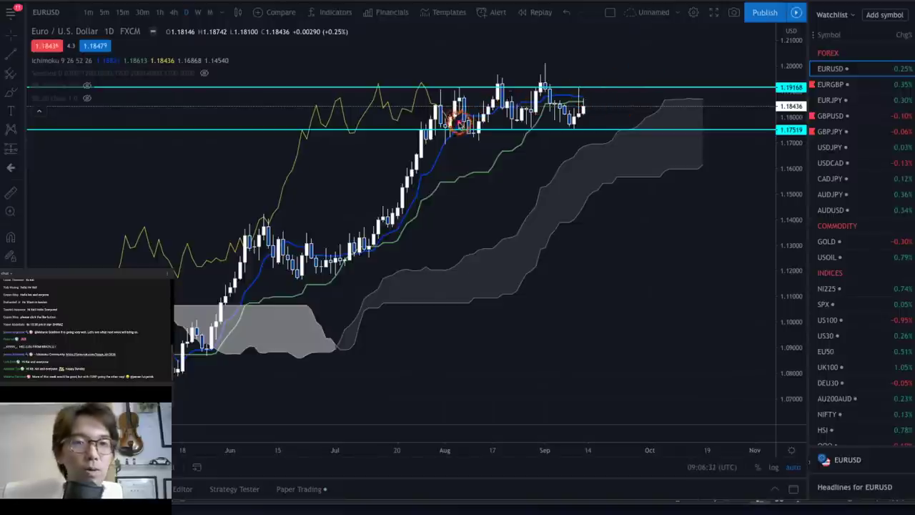
mouse_move(459, 123)
mouse_down()
mouse_move(447, 92)
mouse_move(478, 107)
mouse_move(469, 125)
mouse_up()
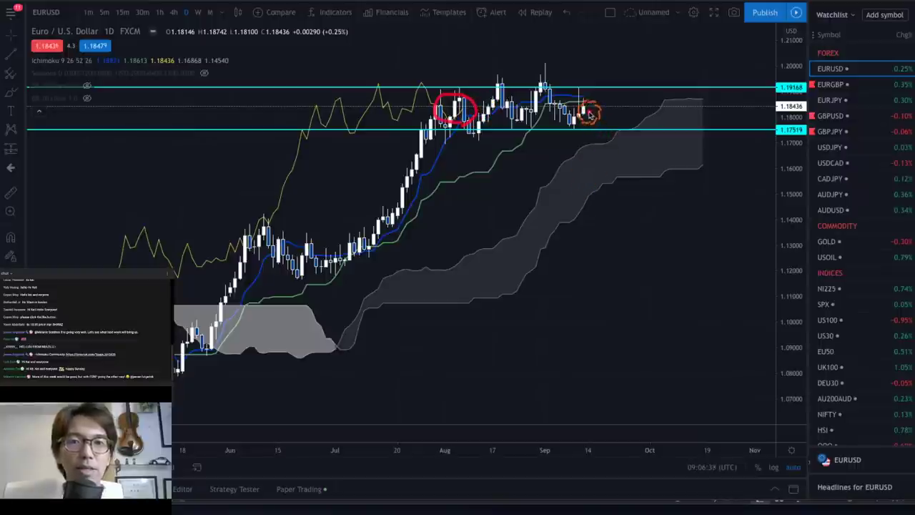
mouse_move(587, 111)
mouse_down()
mouse_move(616, 66)
mouse_move(631, 81)
mouse_up()
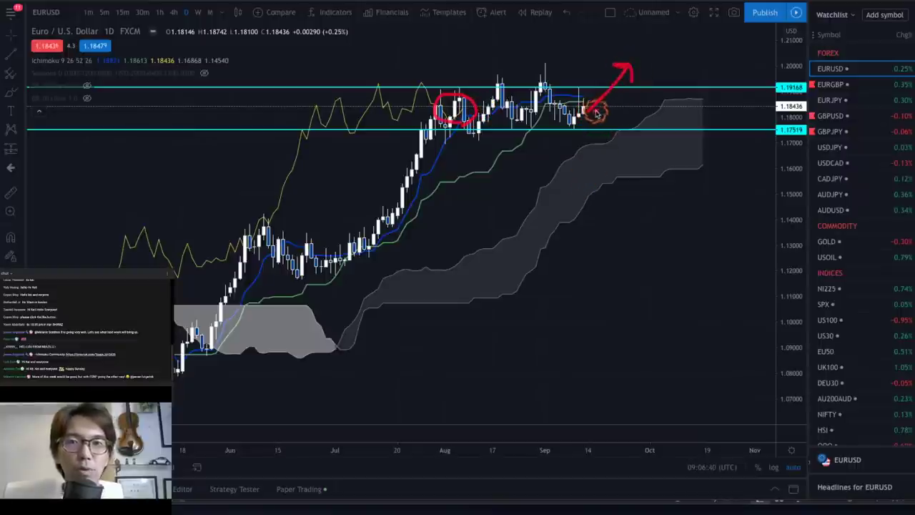
mouse_move(590, 108)
mouse_down()
mouse_move(622, 151)
mouse_move(628, 141)
mouse_up()
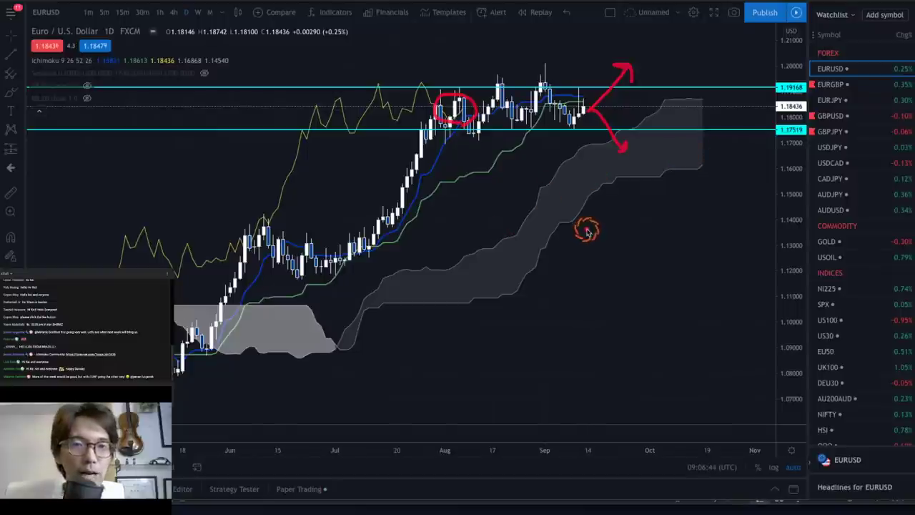
key(e)
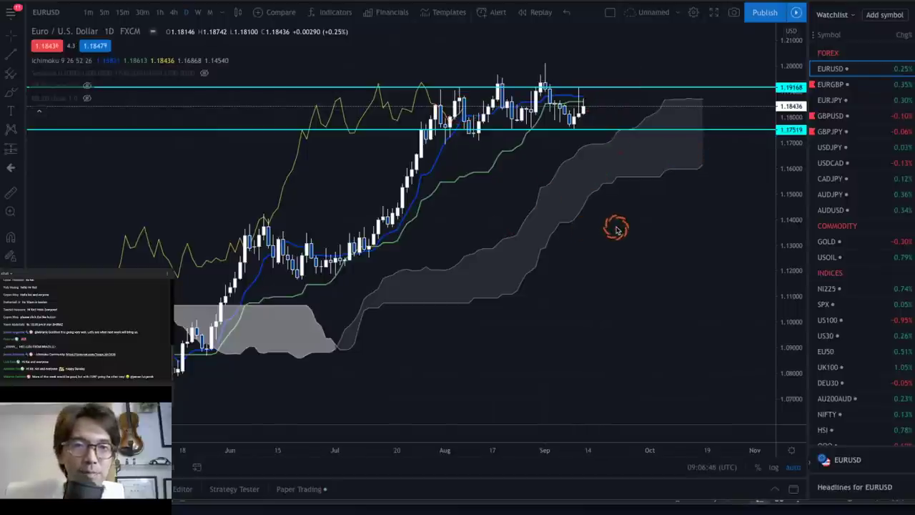
Open EURGBP weekly, measure the latest candle's rise with the ruler, then switch to daily candles.
click(844, 86)
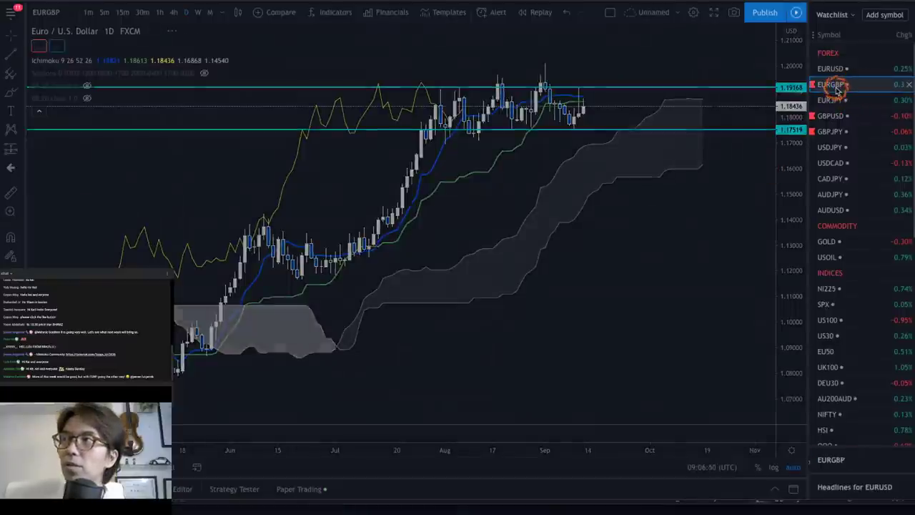
click(198, 12)
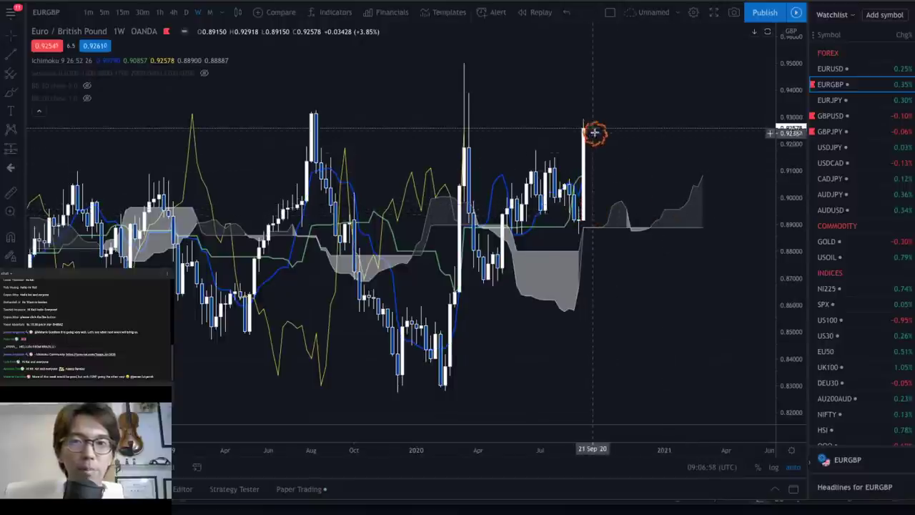
click(10, 192)
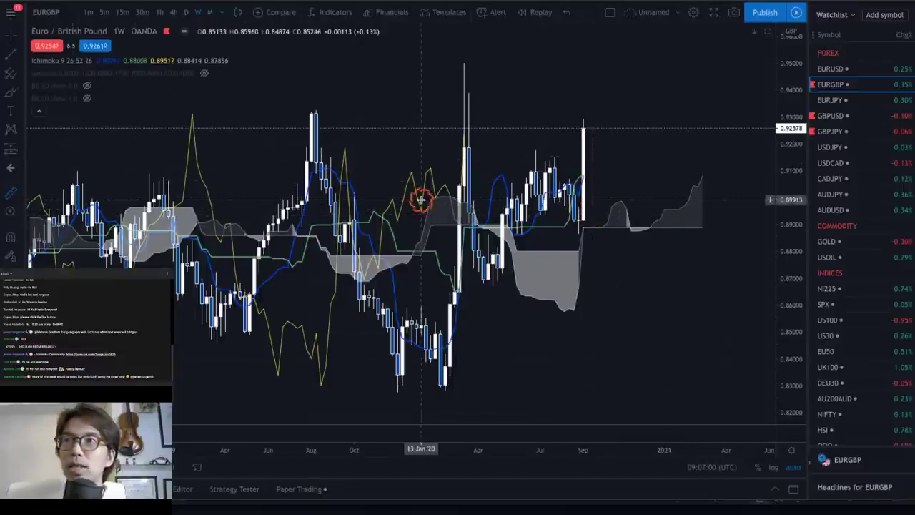
click(595, 220)
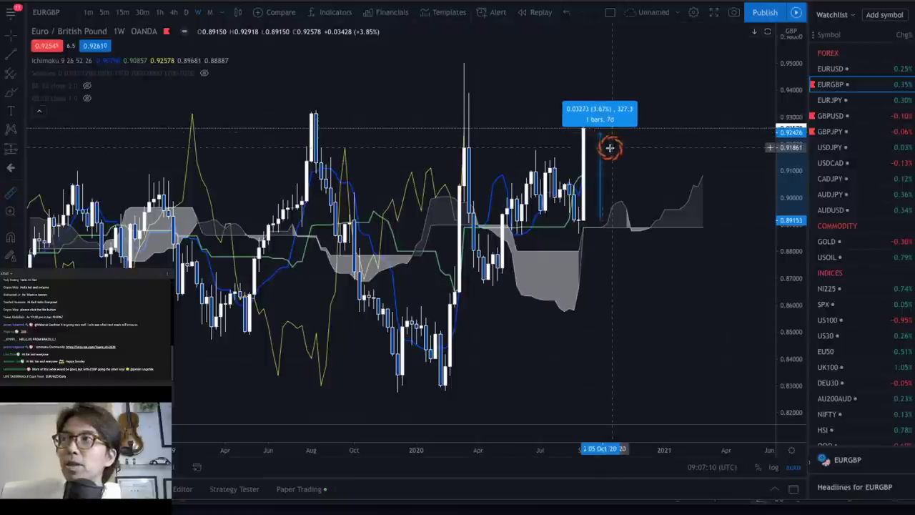
click(601, 182)
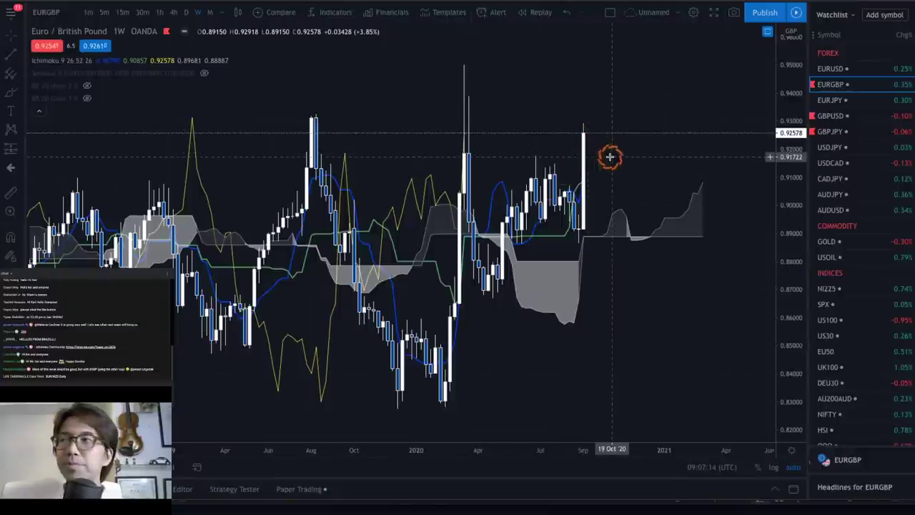
click(185, 13)
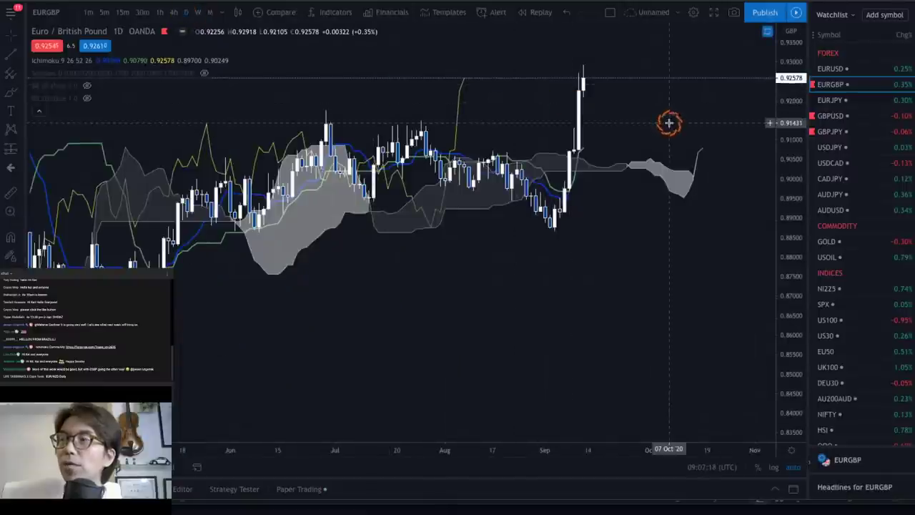
drag(523, 451, 369, 448)
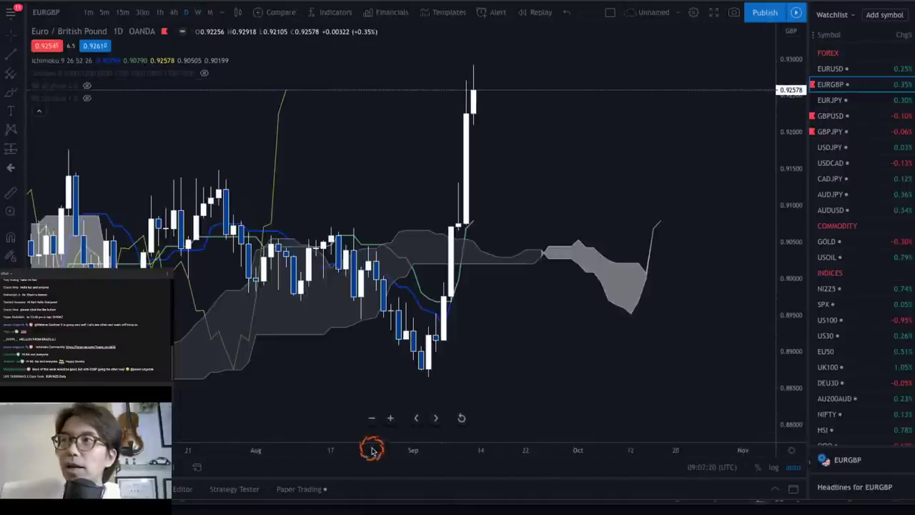
drag(770, 138, 799, 212)
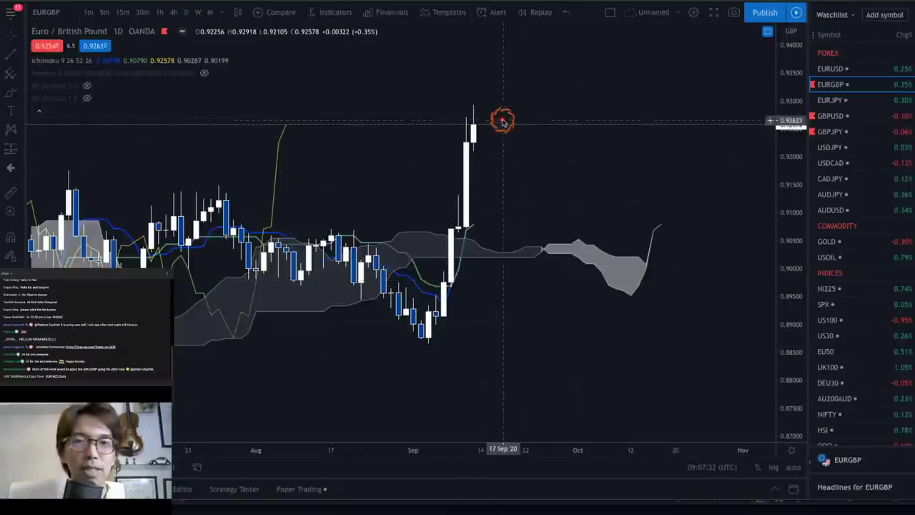
drag(483, 114, 512, 147)
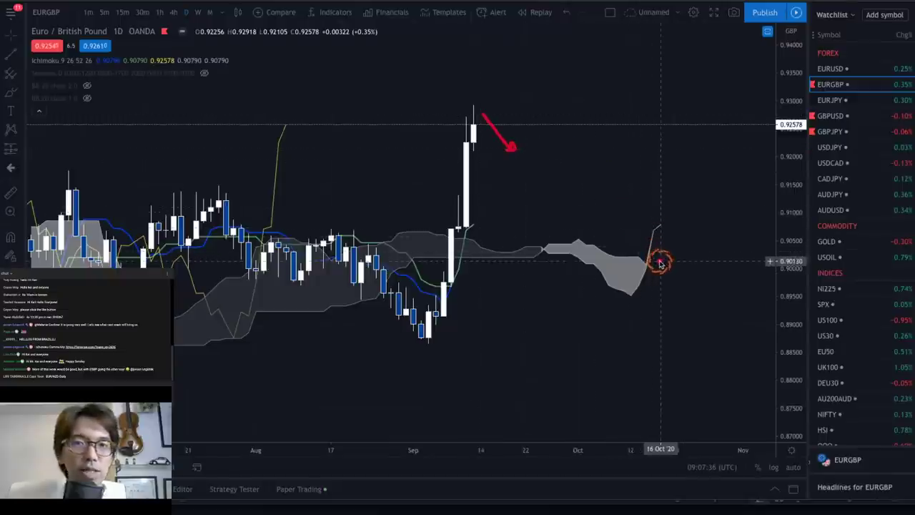
mouse_move(660, 263)
mouse_down()
mouse_move(639, 241)
mouse_move(668, 209)
mouse_move(663, 258)
mouse_move(651, 262)
mouse_up()
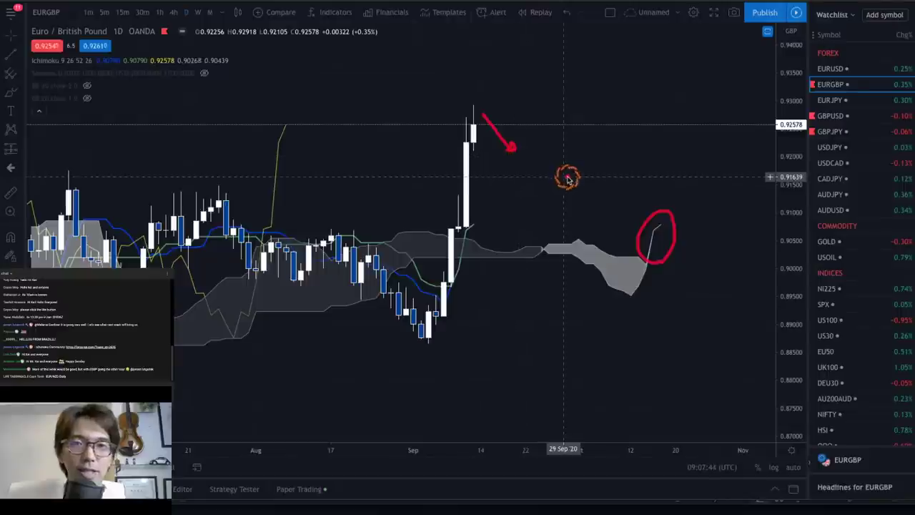
key(Escape)
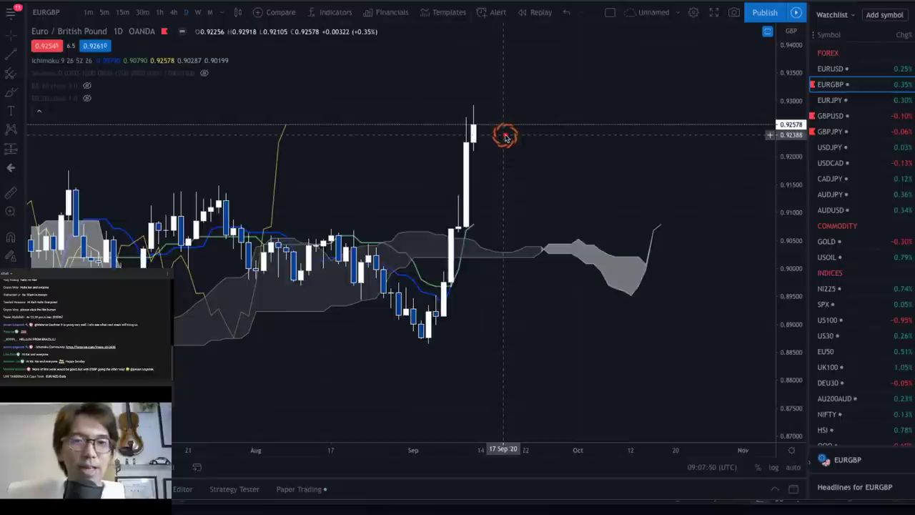
drag(475, 114, 507, 170)
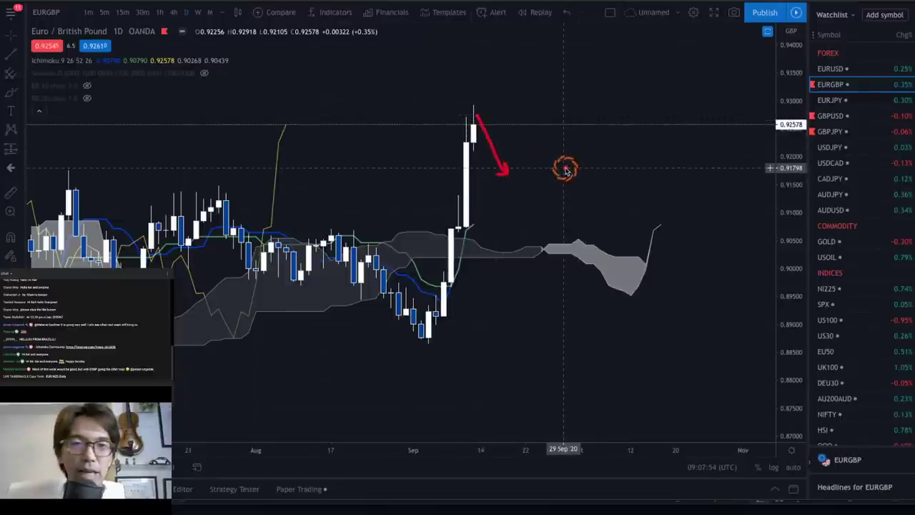
mouse_move(476, 114)
mouse_down()
mouse_move(498, 160)
mouse_move(548, 107)
mouse_up()
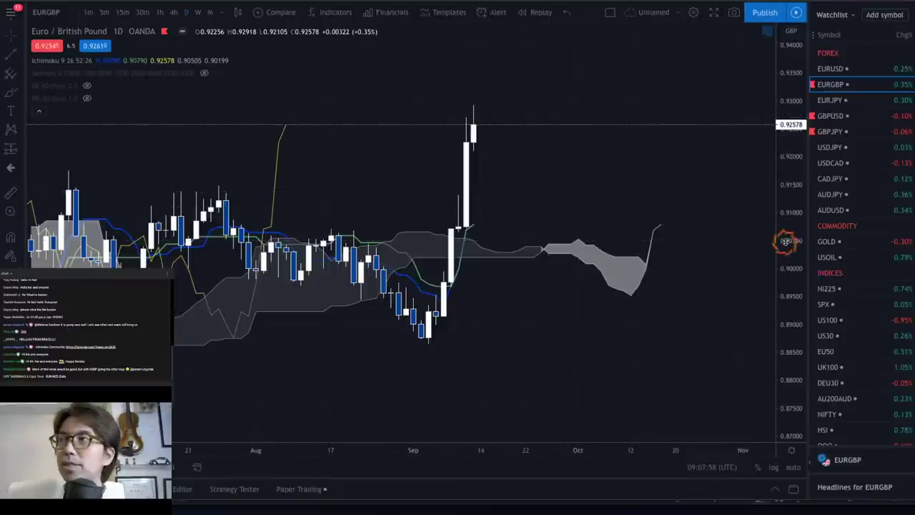
drag(786, 242, 789, 211)
drag(365, 446, 497, 450)
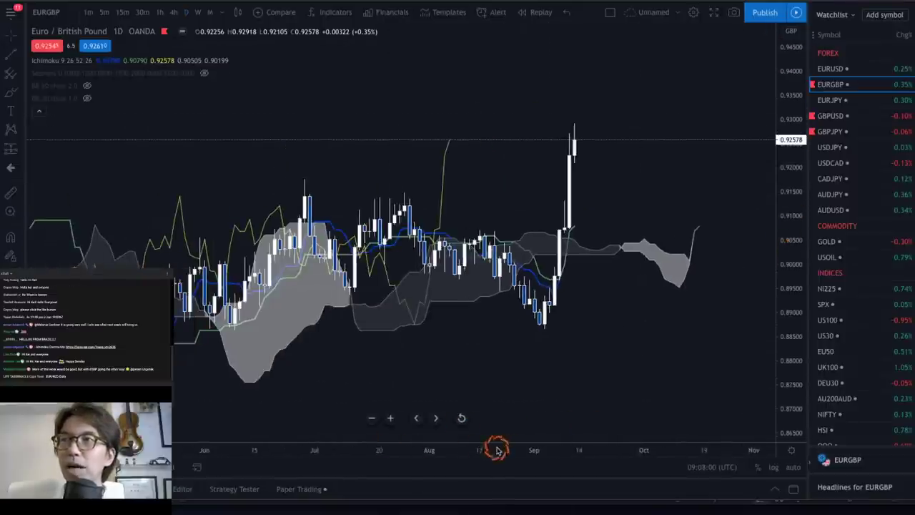
Mark a level near 0.918, circle the July high and draw a red V arrow on EURGBP.
click(442, 179)
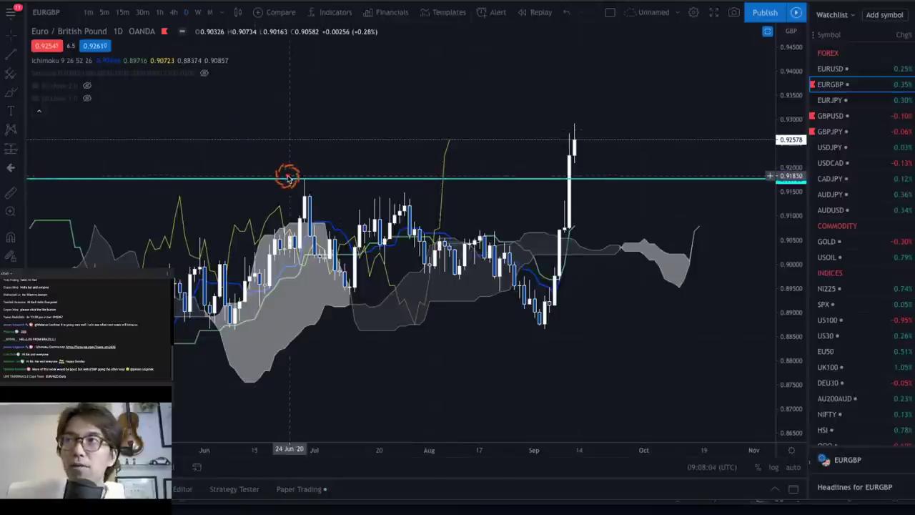
drag(307, 185, 310, 184)
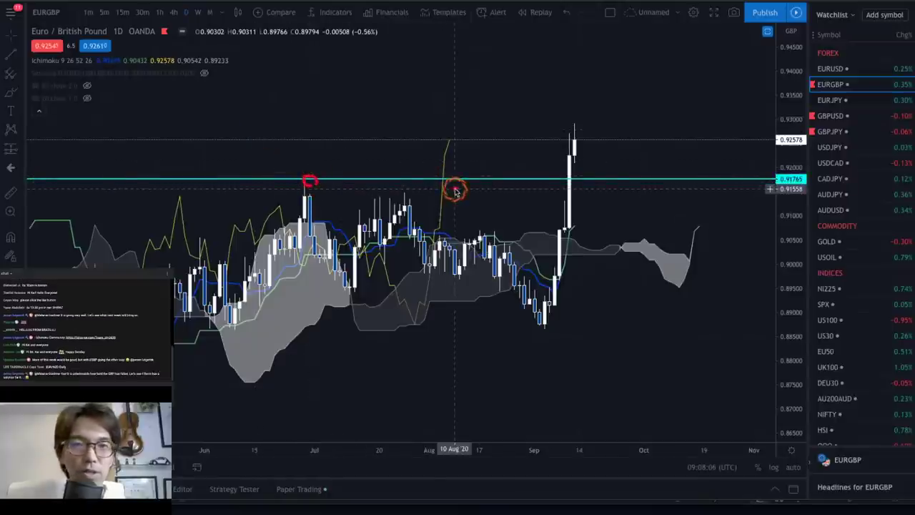
drag(579, 126, 600, 175)
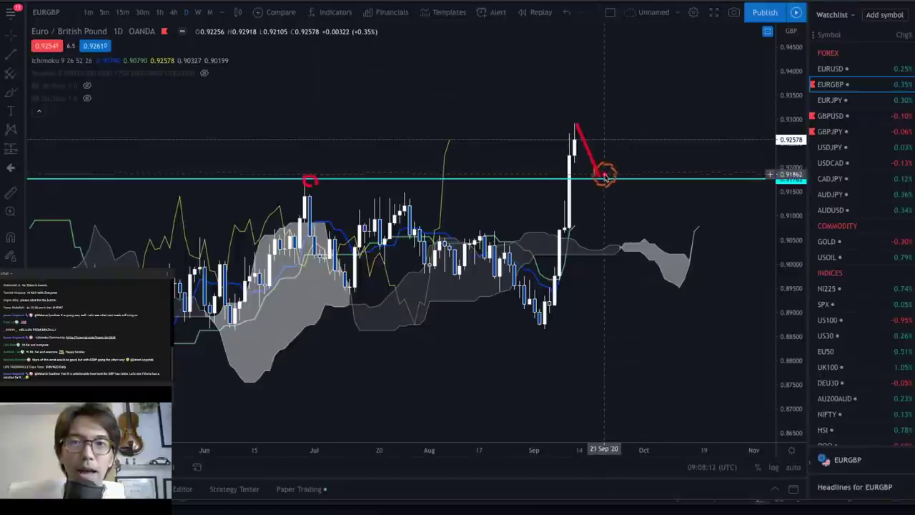
mouse_move(604, 174)
mouse_down()
mouse_move(659, 96)
mouse_move(662, 108)
mouse_up()
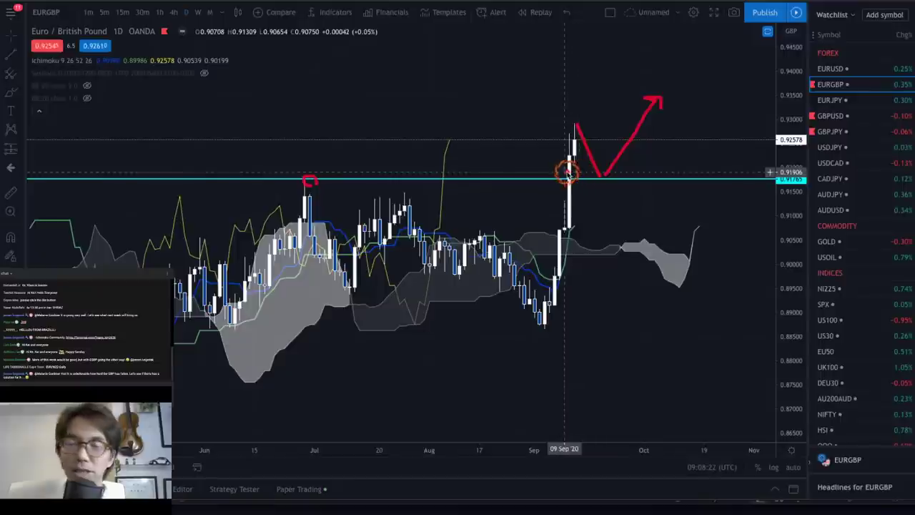
Clear the red annotations and open EURJPY on weekly candles.
key(Escape)
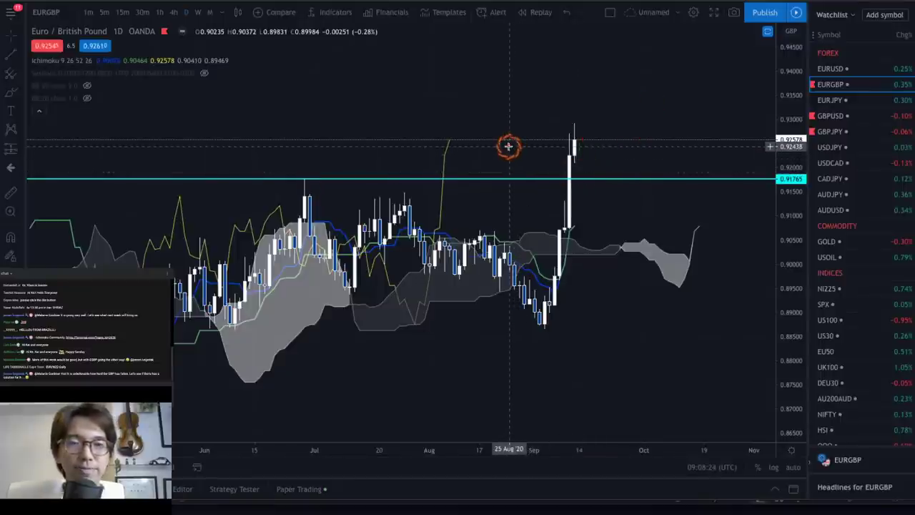
click(830, 100)
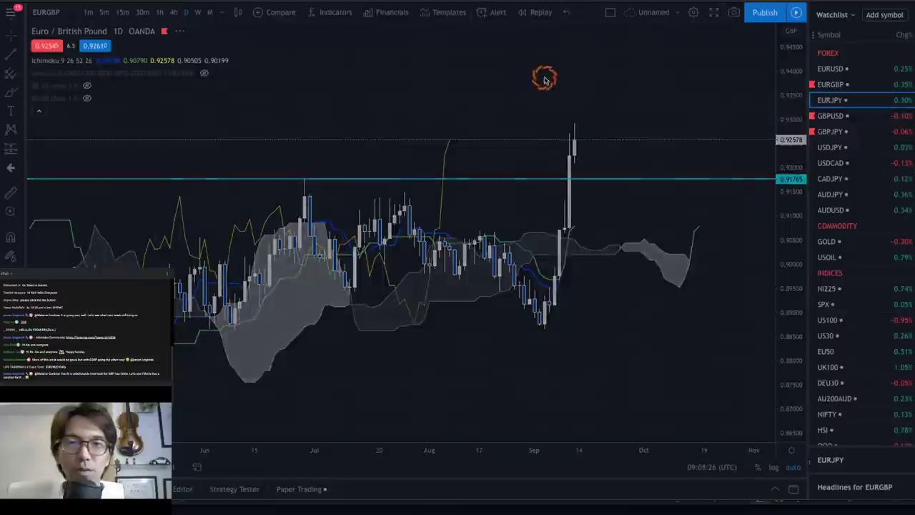
click(198, 12)
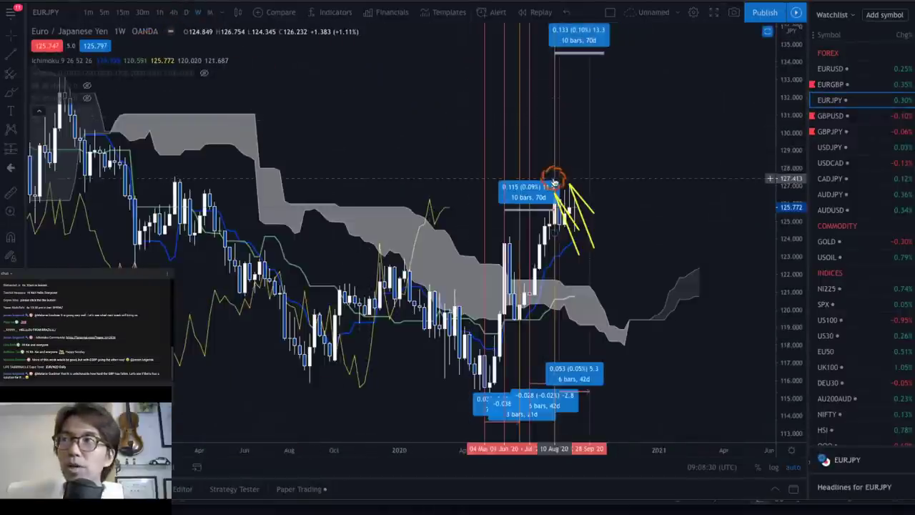
Hide all saved drawings on weekly EURJPY, then draw and delete a red price range near the latest candles.
key(ctrl+alt+h)
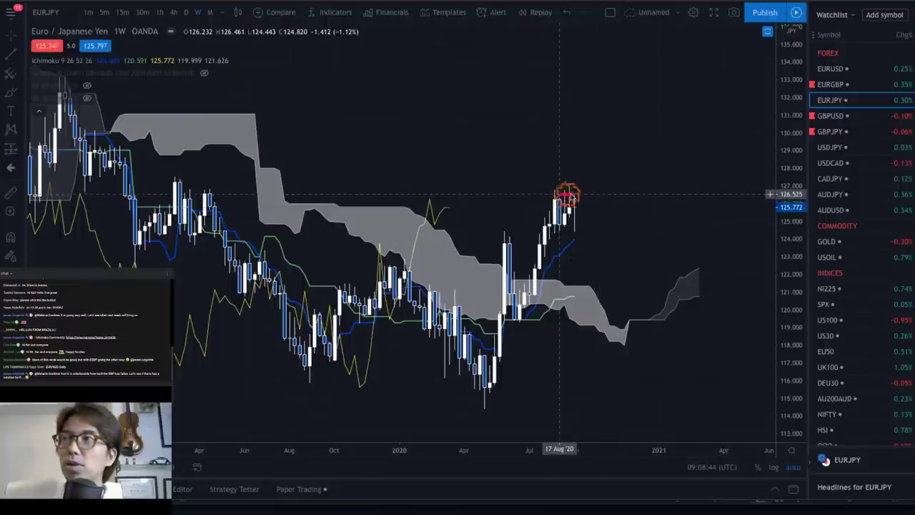
click(565, 229)
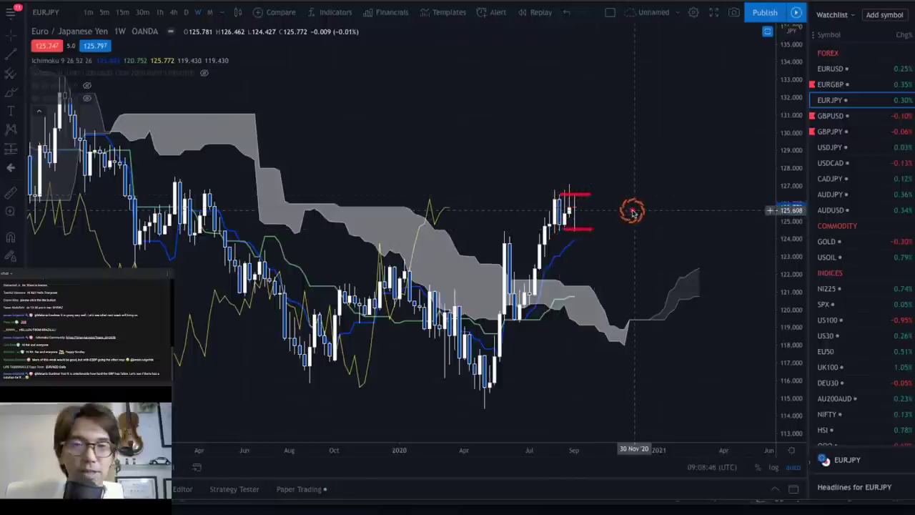
key(Delete)
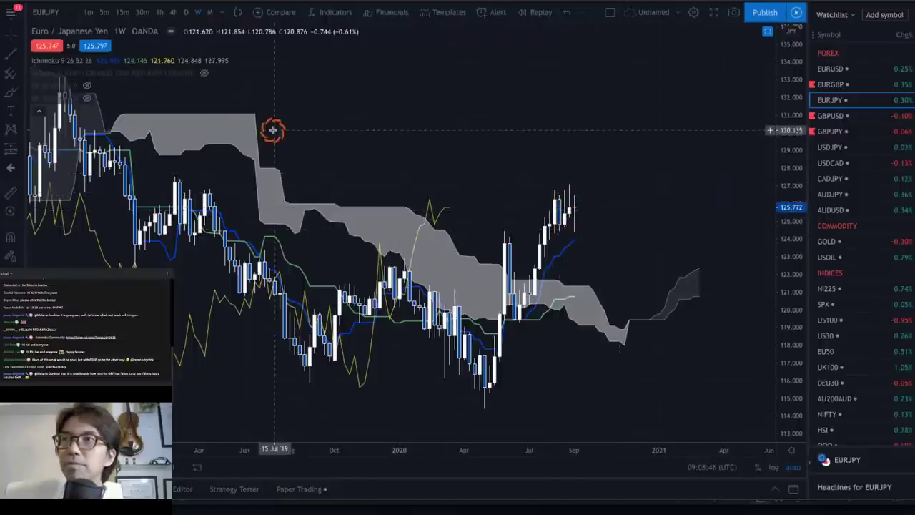
Switch EURJPY to daily, sketch red sideways-range lines and an upward breakout arrow, then erase them.
click(186, 12)
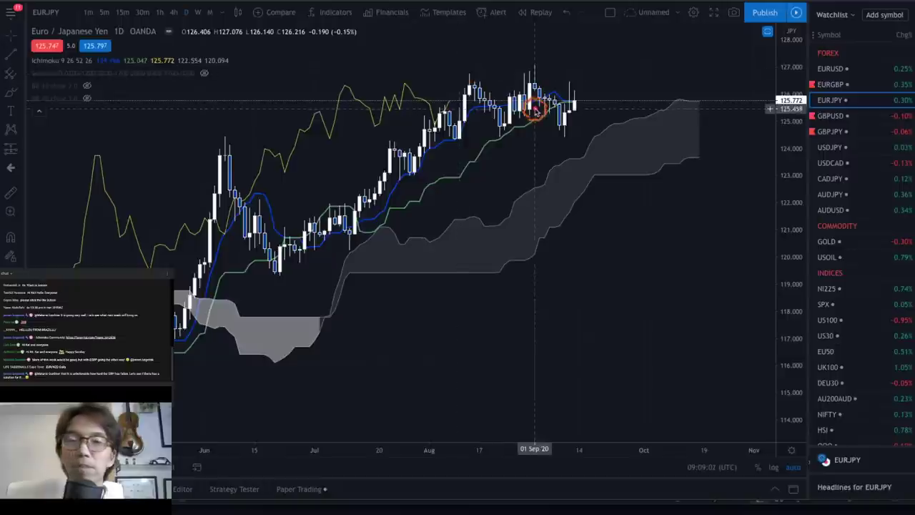
drag(469, 79, 588, 78)
drag(470, 136, 587, 138)
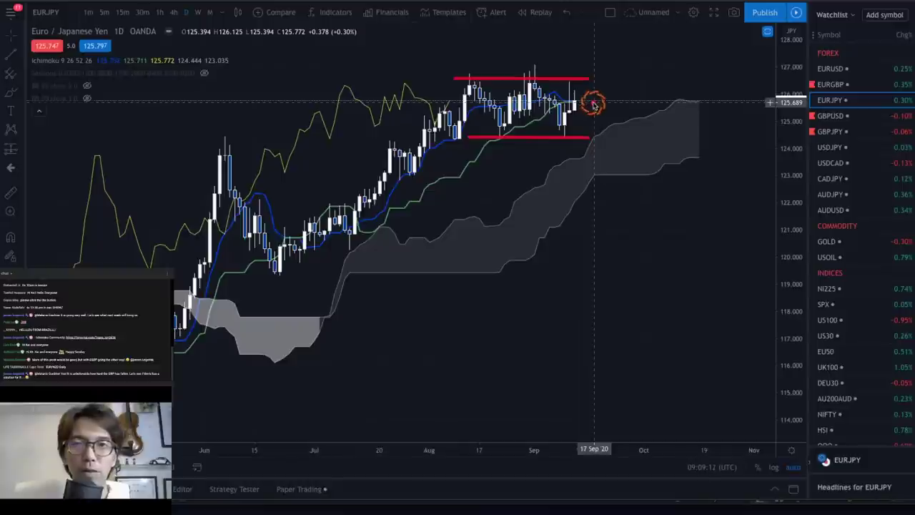
mouse_move(587, 101)
mouse_down()
mouse_move(589, 69)
mouse_move(602, 70)
mouse_up()
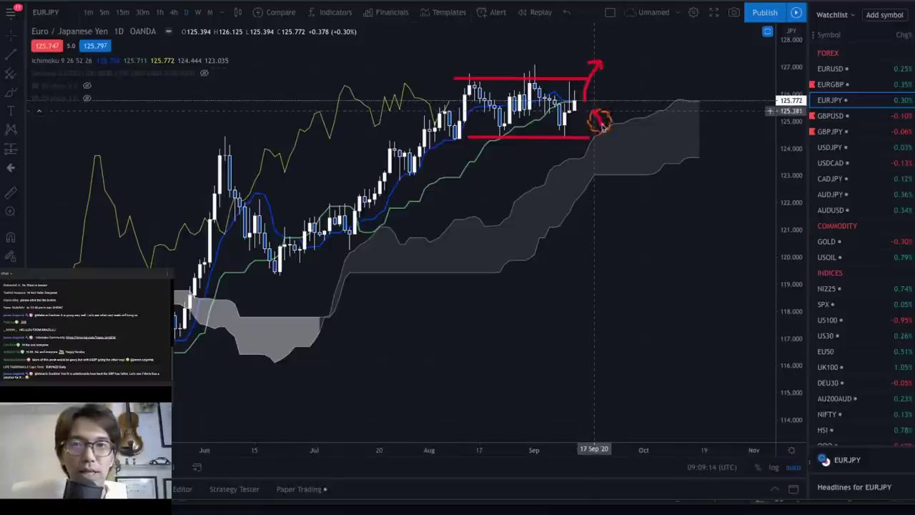
key(Escape)
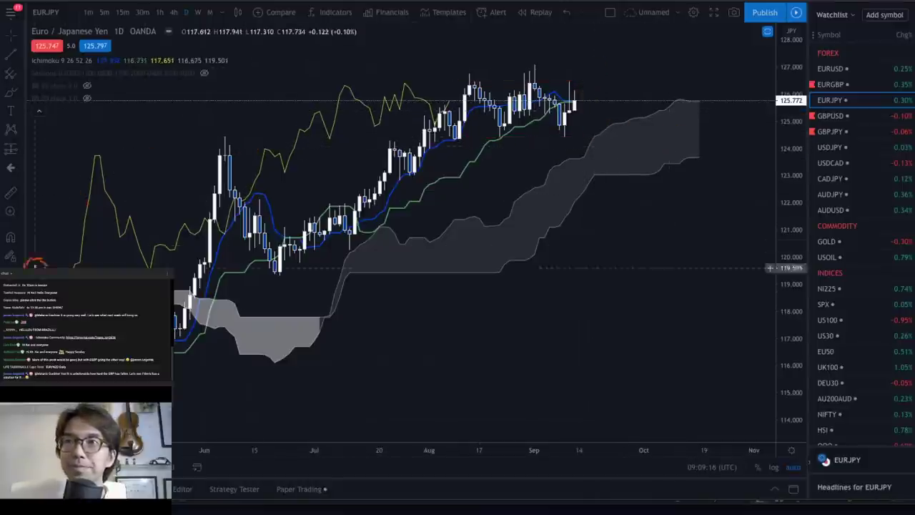
Show drawings again, delete both yellow September-high trend lines, and draw a red up-right arrow from the dip.
key(ctrl+alt+h)
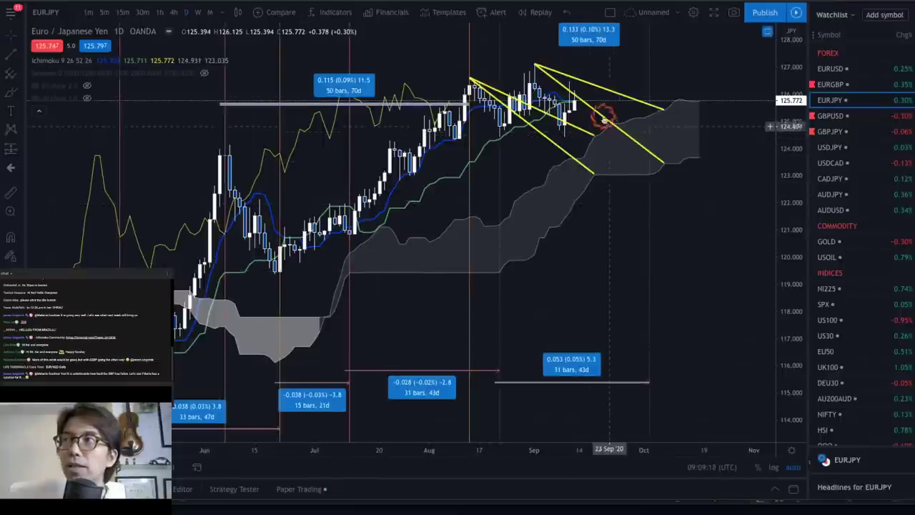
click(580, 97)
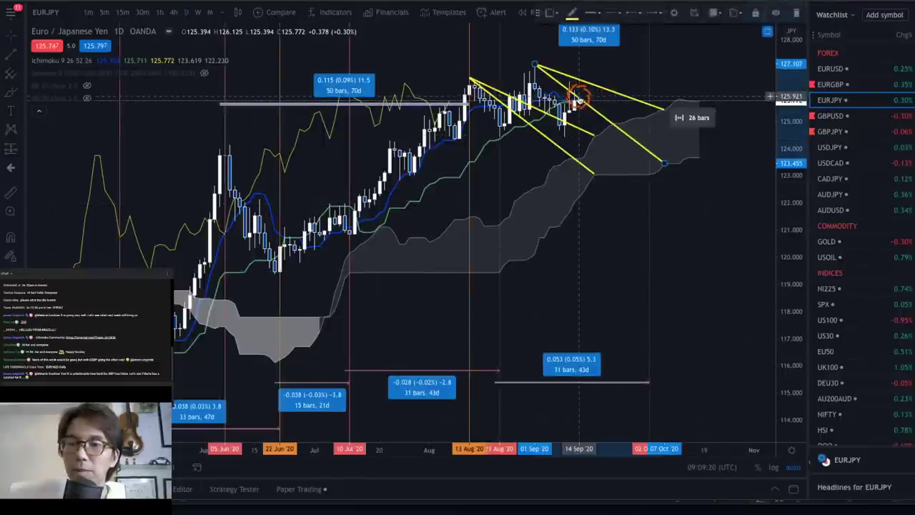
key(Delete)
click(582, 79)
key(Delete)
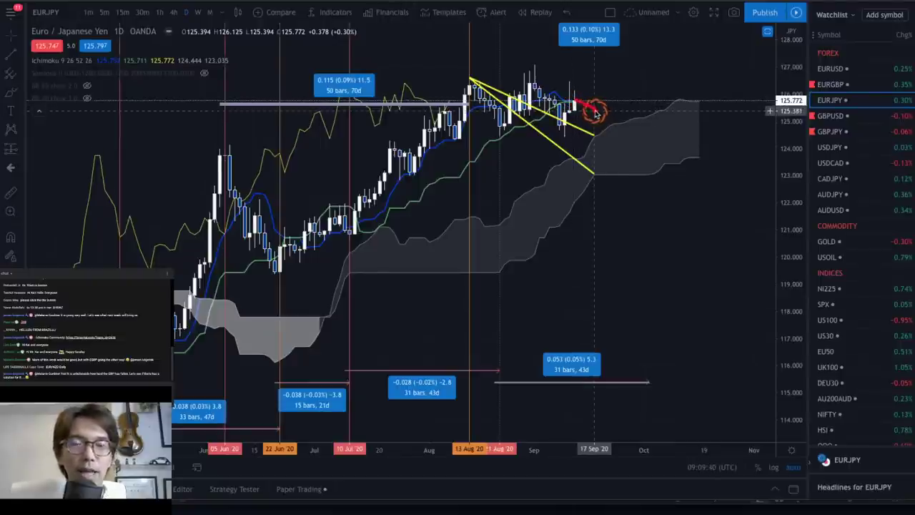
drag(597, 110, 644, 64)
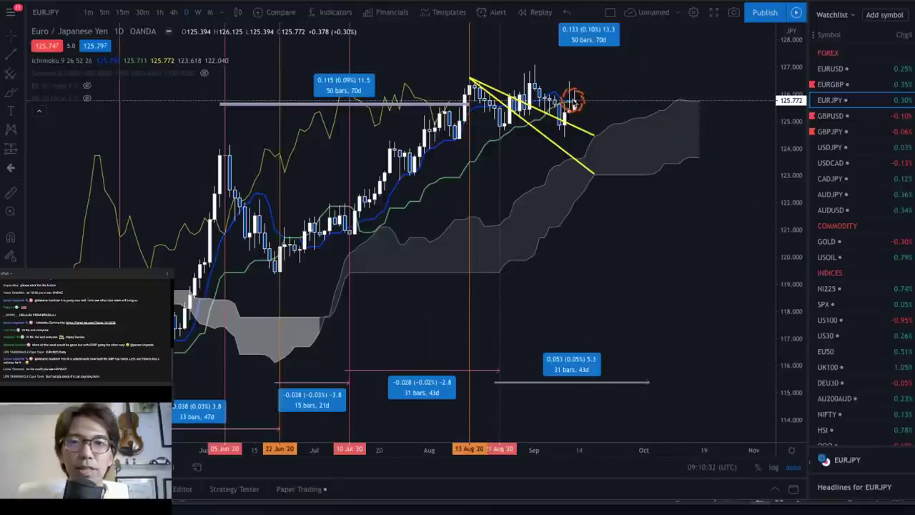
Scribble red brush marks across the latest EURJPY candles.
drag(485, 104, 568, 101)
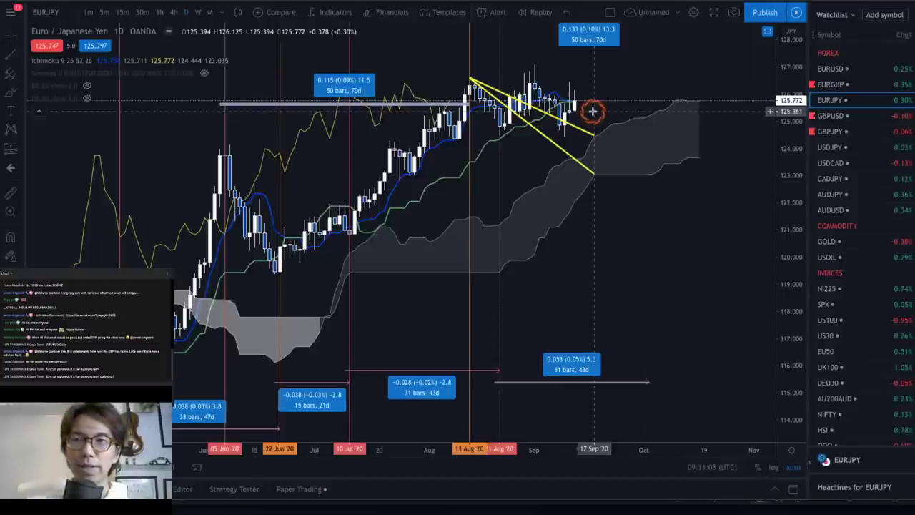
Open GBPUSD from the watchlist on the 1W weekly interval, dismissing the symbol search.
click(830, 116)
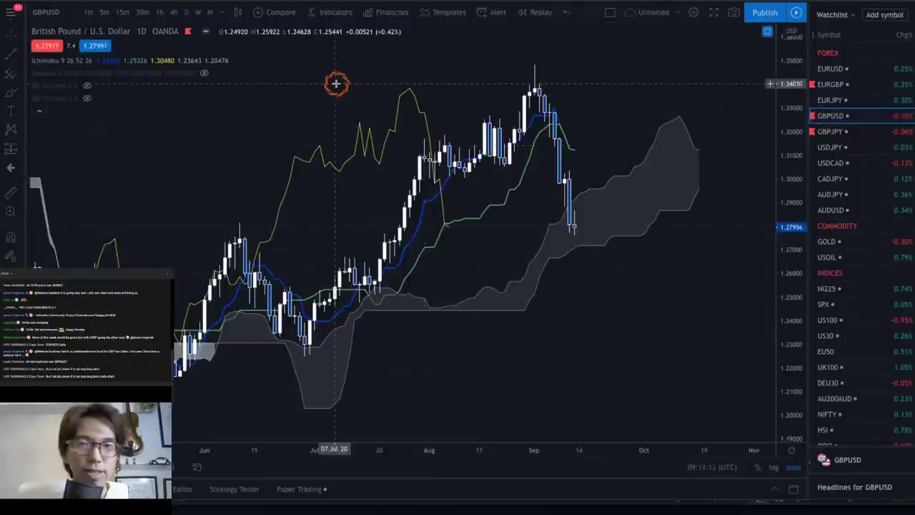
click(201, 15)
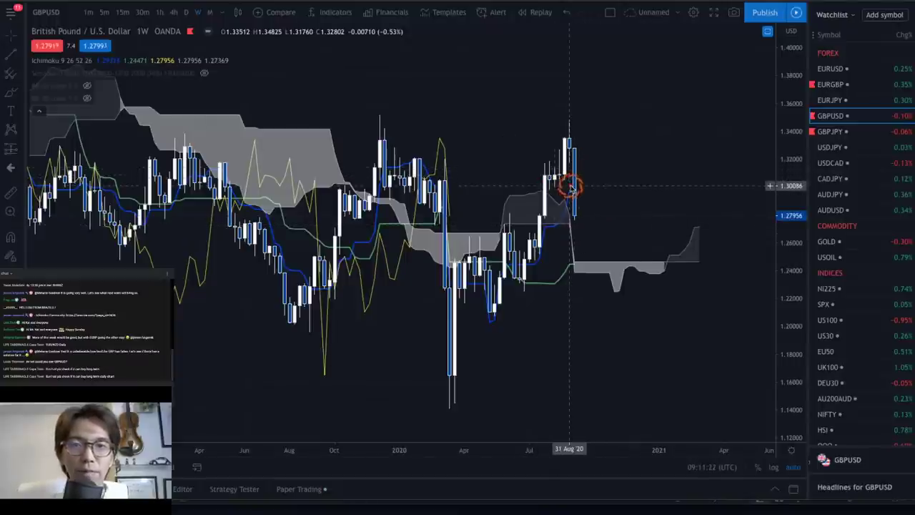
text(Z)
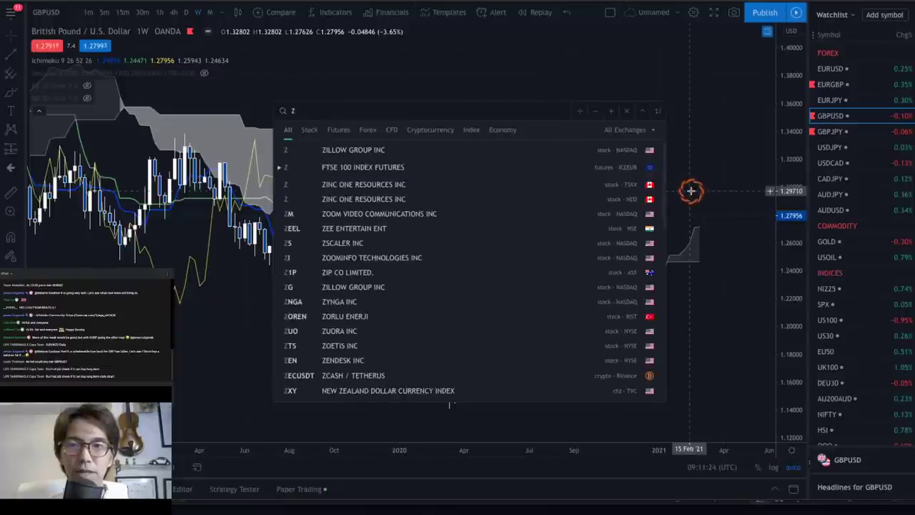
click(692, 191)
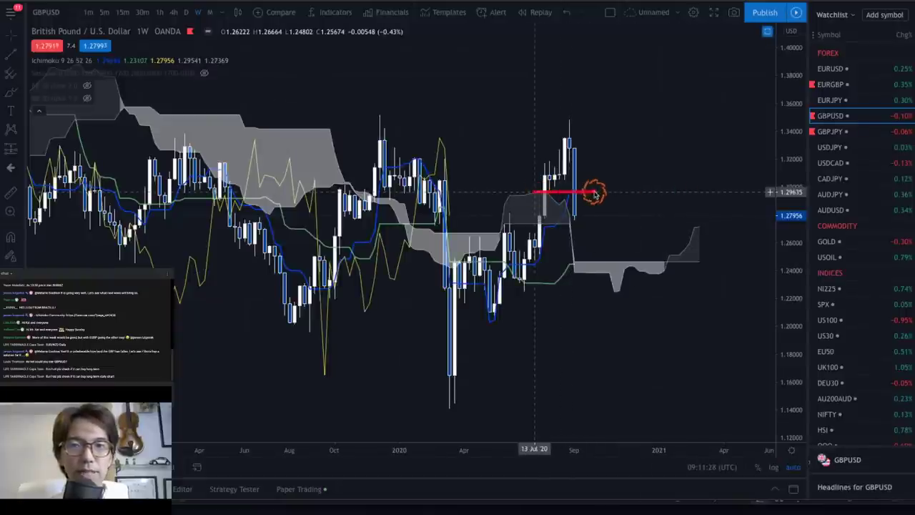
Sketch red downward, December-to-March fall and upward scenario arrows around the broken level, then clear them.
drag(577, 214, 627, 242)
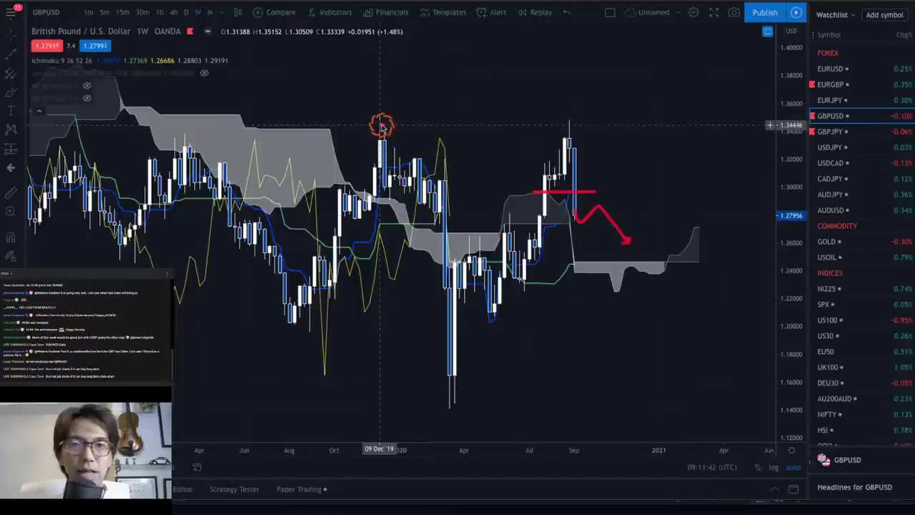
mouse_move(381, 125)
mouse_down()
mouse_move(454, 382)
mouse_move(570, 136)
mouse_move(584, 202)
mouse_up()
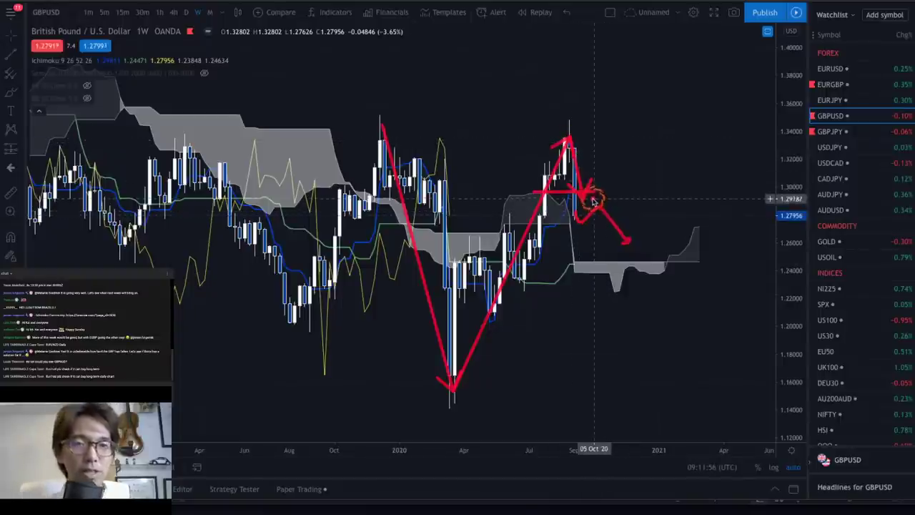
drag(580, 218, 652, 136)
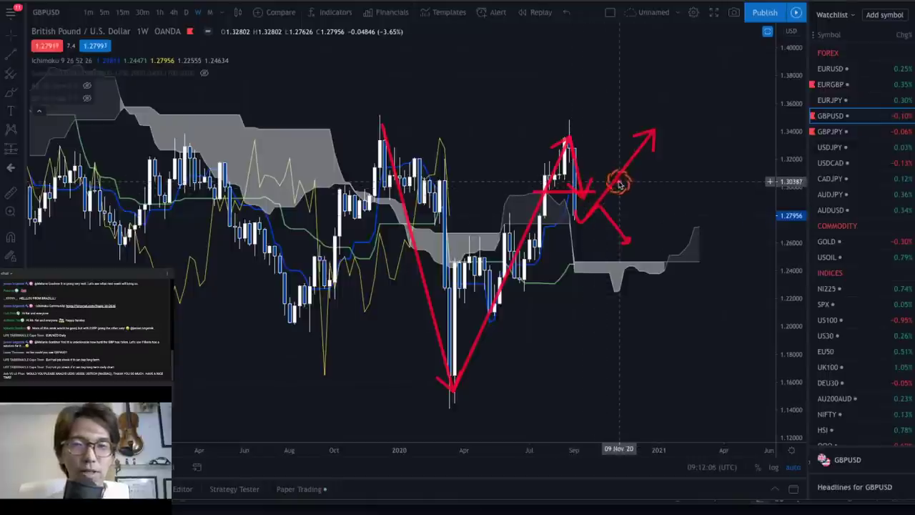
key(Escape)
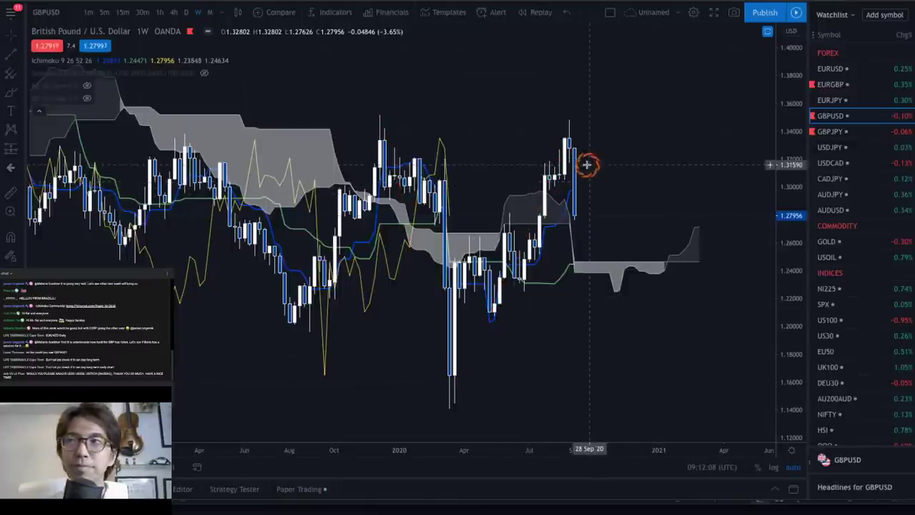
Switch GBPUSD to daily candles, sketch a red curve and drop below the cloud, then clear it.
click(185, 13)
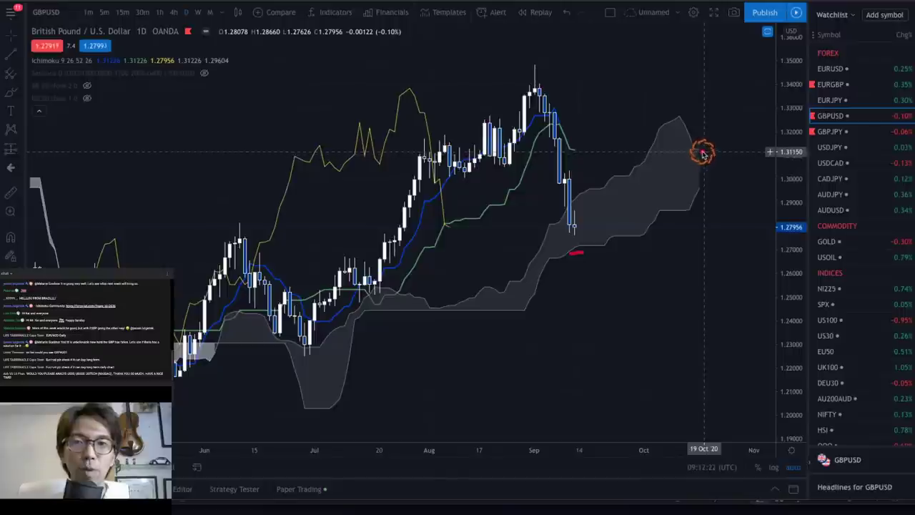
mouse_move(699, 151)
mouse_down()
mouse_move(751, 189)
mouse_move(763, 186)
mouse_move(750, 194)
mouse_up()
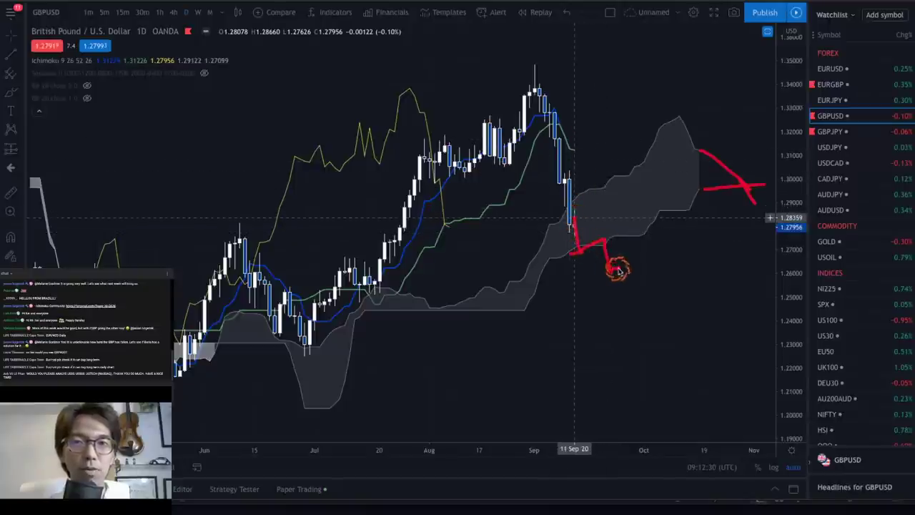
mouse_move(618, 269)
mouse_down()
mouse_move(608, 268)
mouse_move(623, 290)
mouse_up()
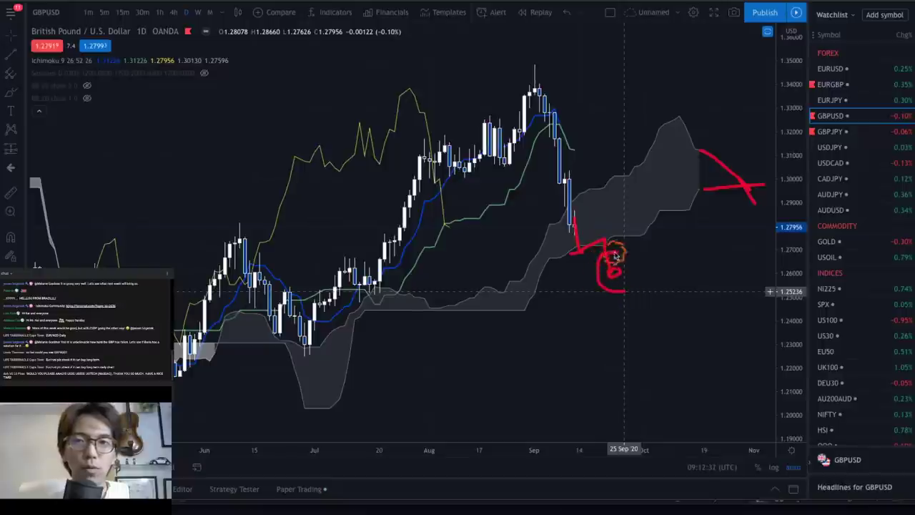
drag(615, 256, 627, 298)
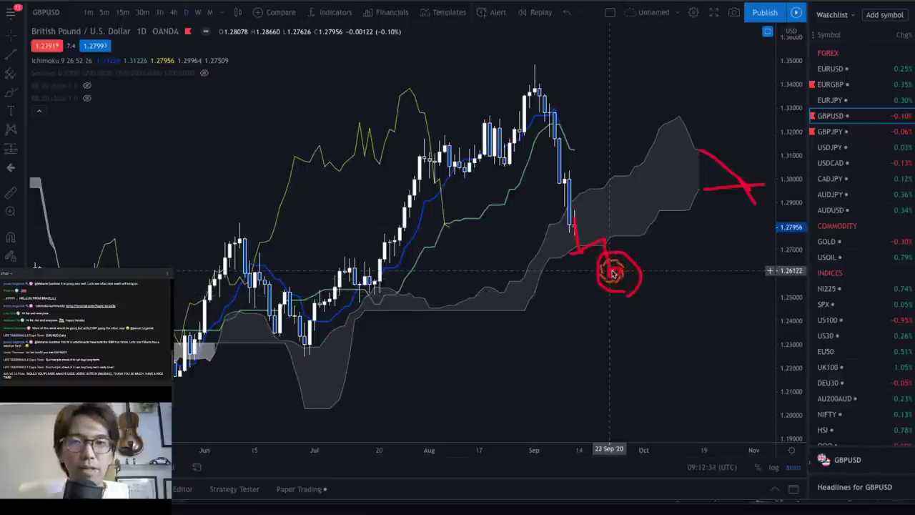
drag(609, 267, 667, 312)
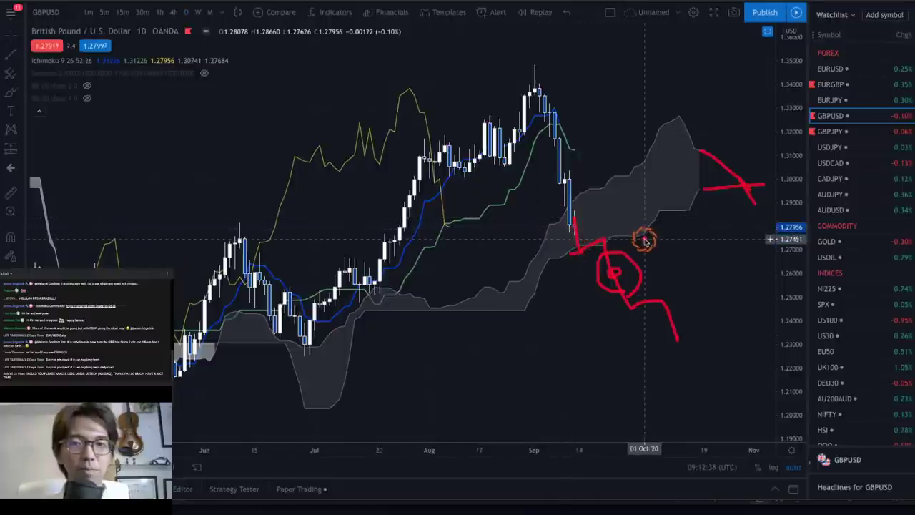
key(Escape)
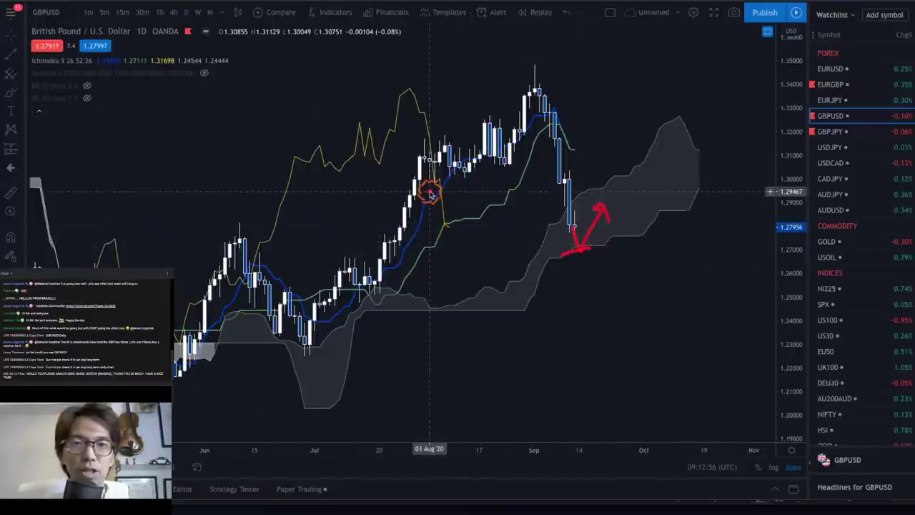
Circle the early-August GBPUSD candles in red, then erase all the red markings.
drag(429, 192, 427, 145)
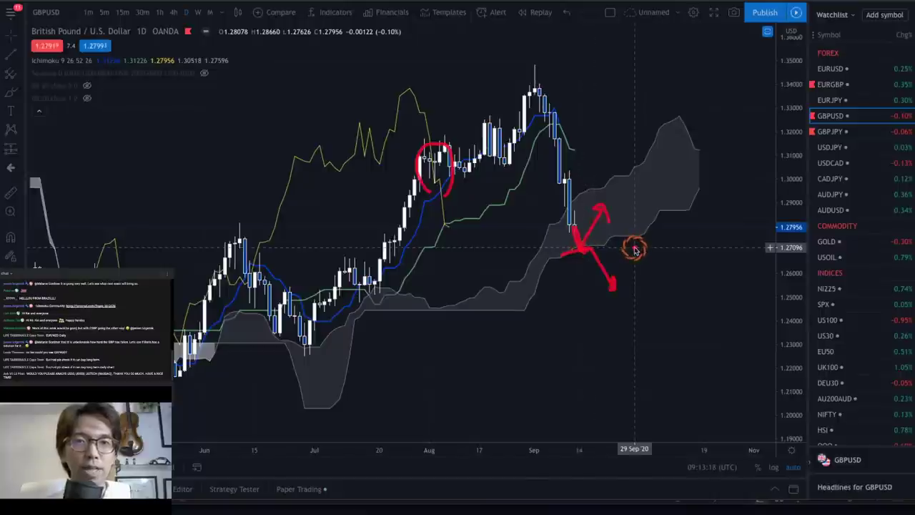
key(Escape)
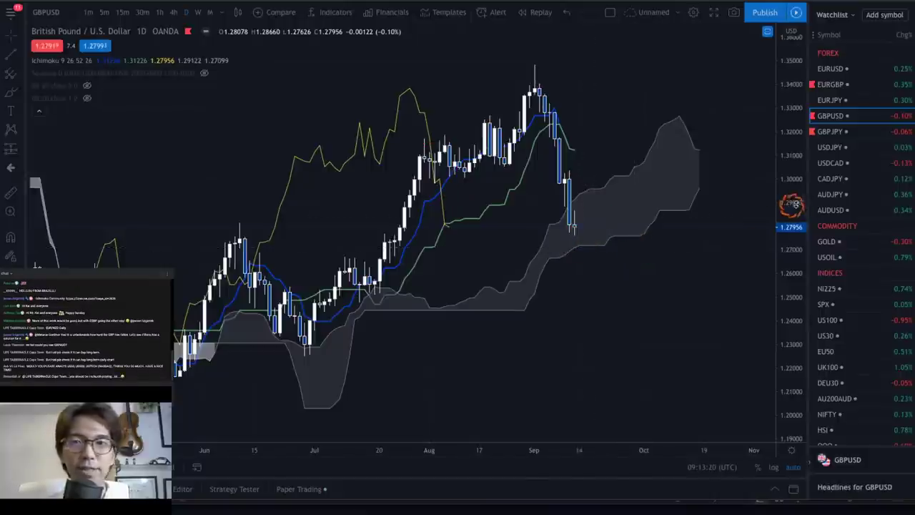
Open GBPJPY on weekly candles and delete its yellow descending trendline.
click(836, 134)
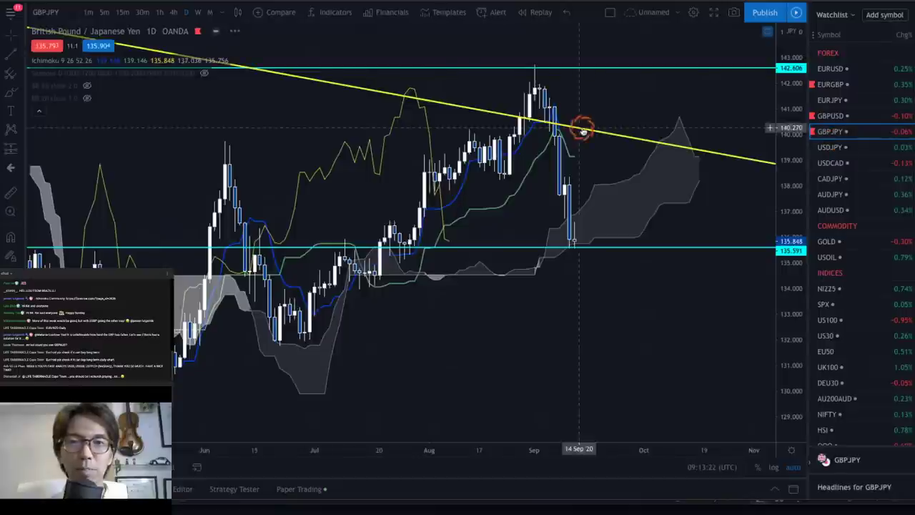
click(203, 13)
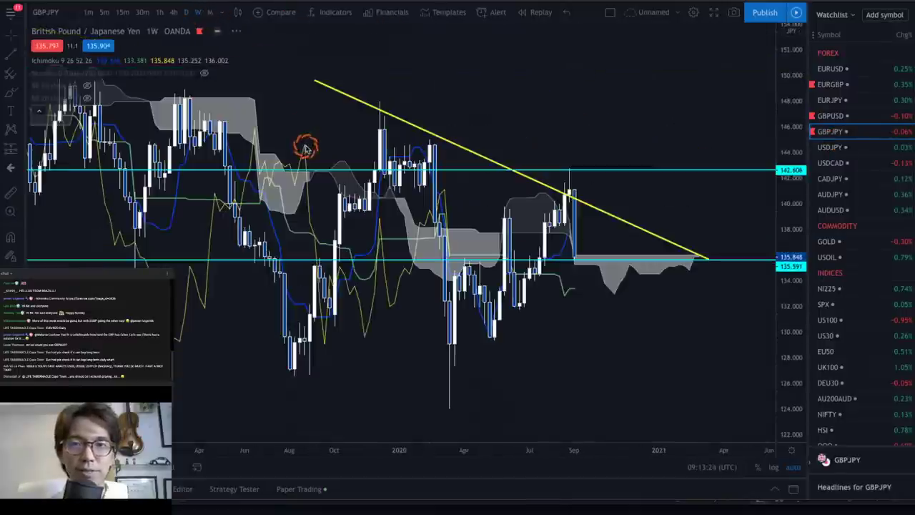
click(590, 207)
key(Delete)
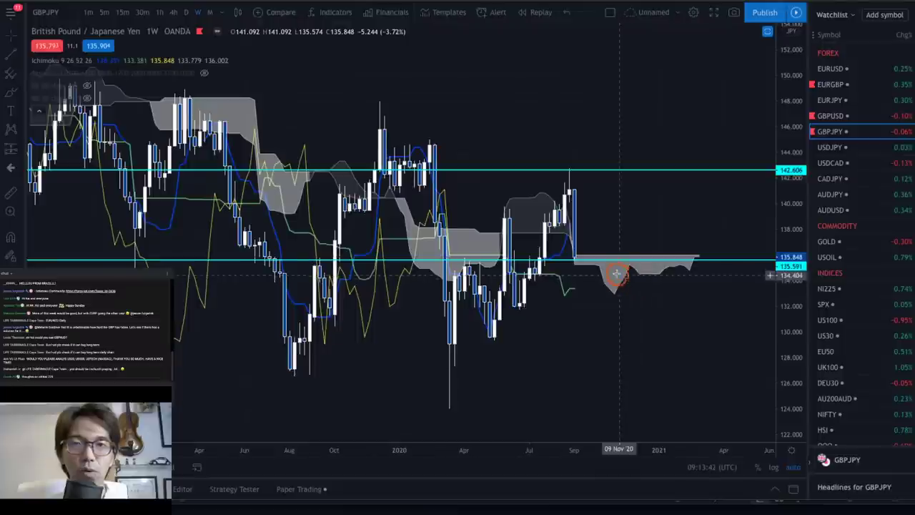
Sketch a red weekly dip-and-rise, then a red X beyond the daily cloud, and clear them.
click(585, 257)
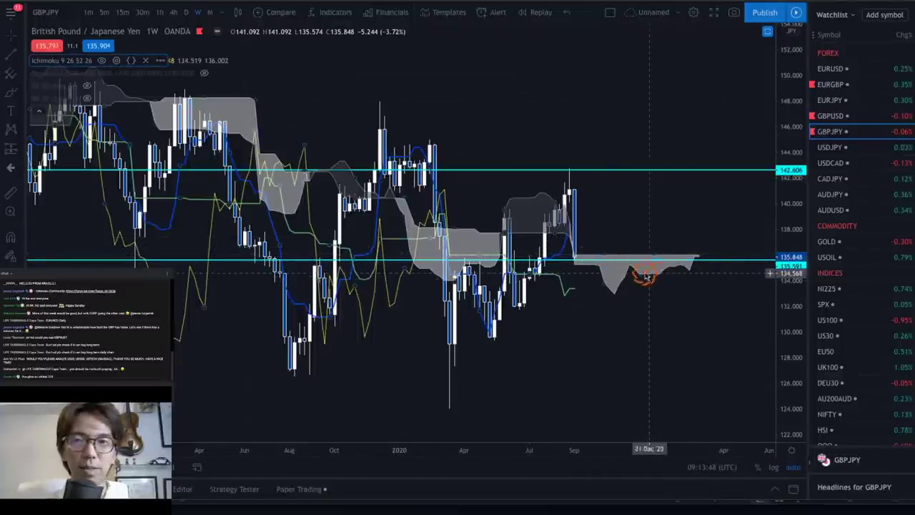
mouse_move(585, 258)
mouse_down()
mouse_move(627, 298)
mouse_move(607, 303)
mouse_up()
drag(582, 254, 606, 226)
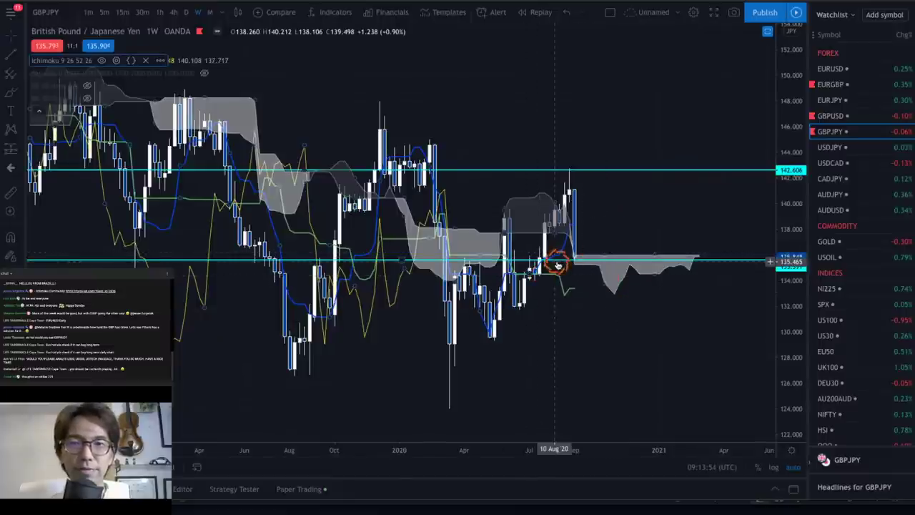
click(185, 13)
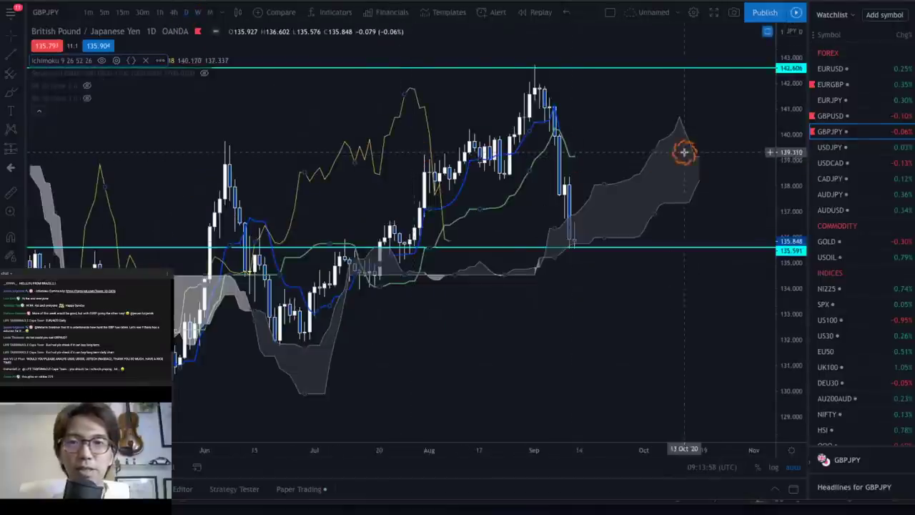
drag(783, 112, 799, 174)
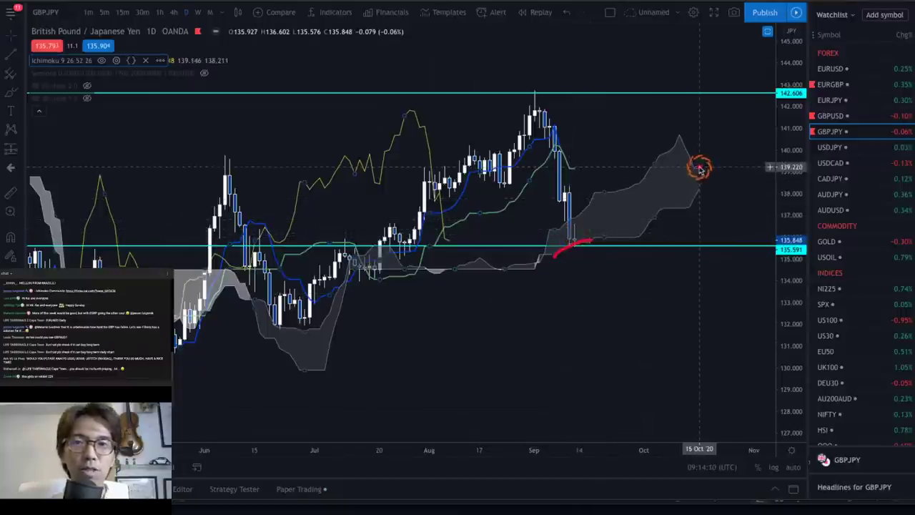
drag(700, 168, 749, 209)
drag(726, 183, 753, 184)
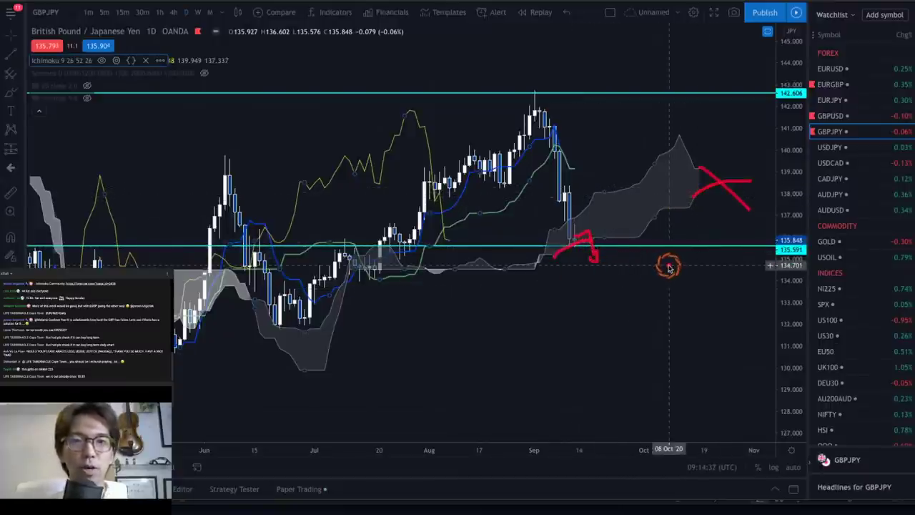
key(Escape)
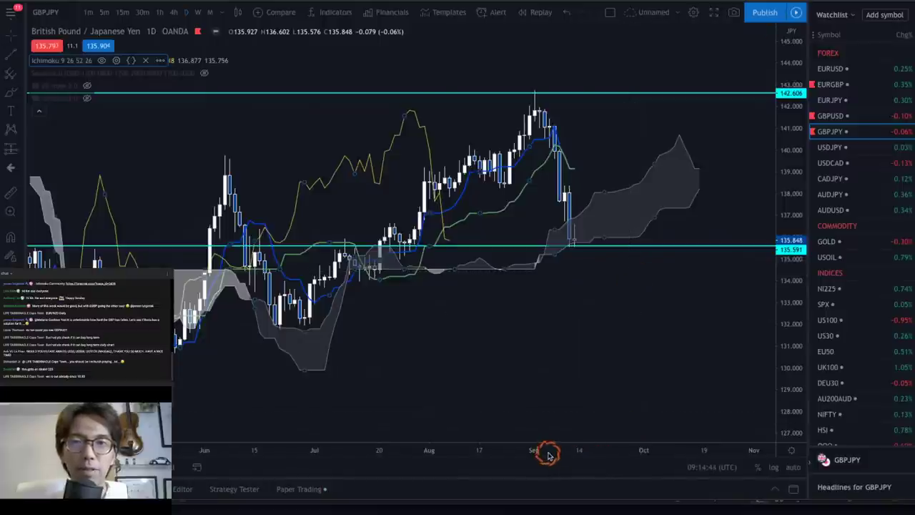
Zoom the GBPJPY axes, place a cyan level at 136.573, and sketch a red dip-and-rise below it.
drag(548, 454, 431, 450)
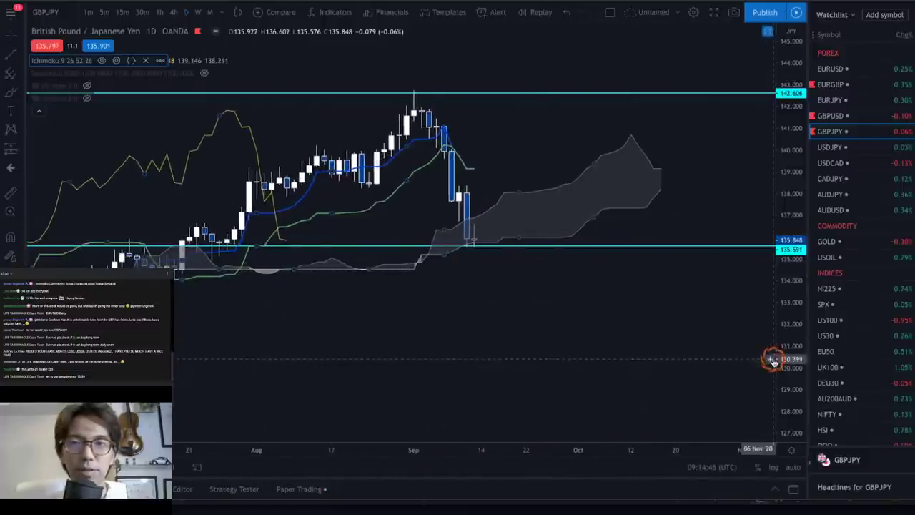
drag(773, 360, 761, 167)
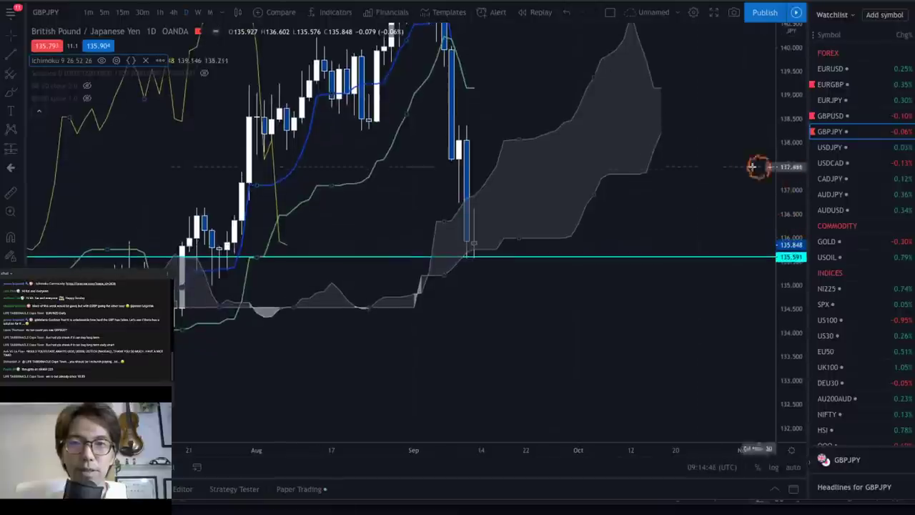
click(505, 210)
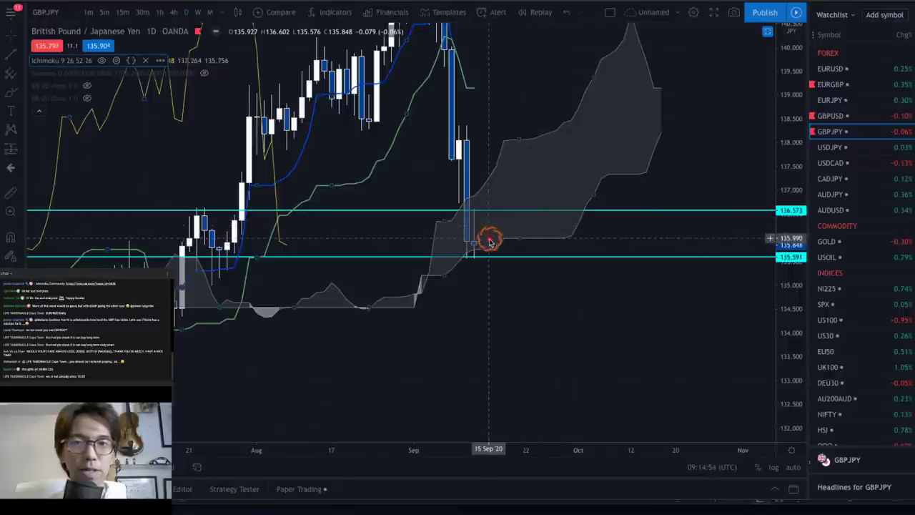
mouse_move(490, 241)
mouse_down()
mouse_move(501, 275)
mouse_move(548, 321)
mouse_up()
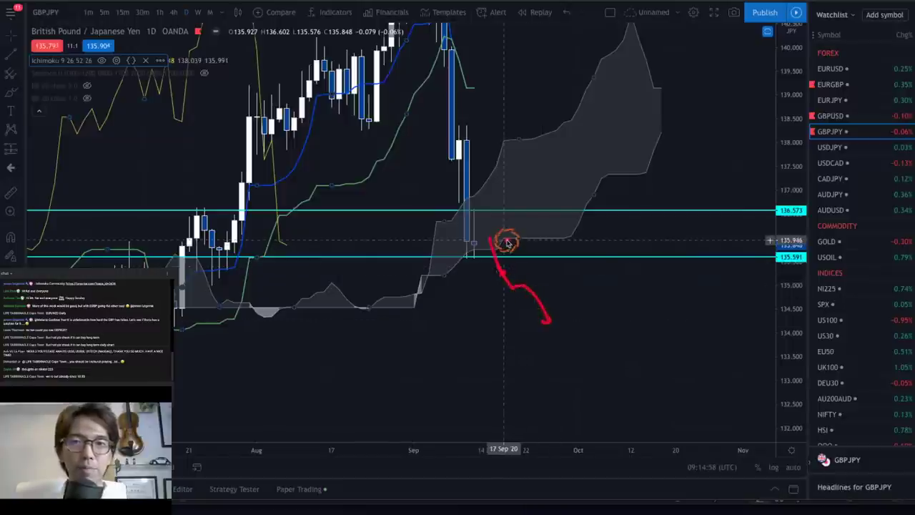
drag(493, 239, 508, 193)
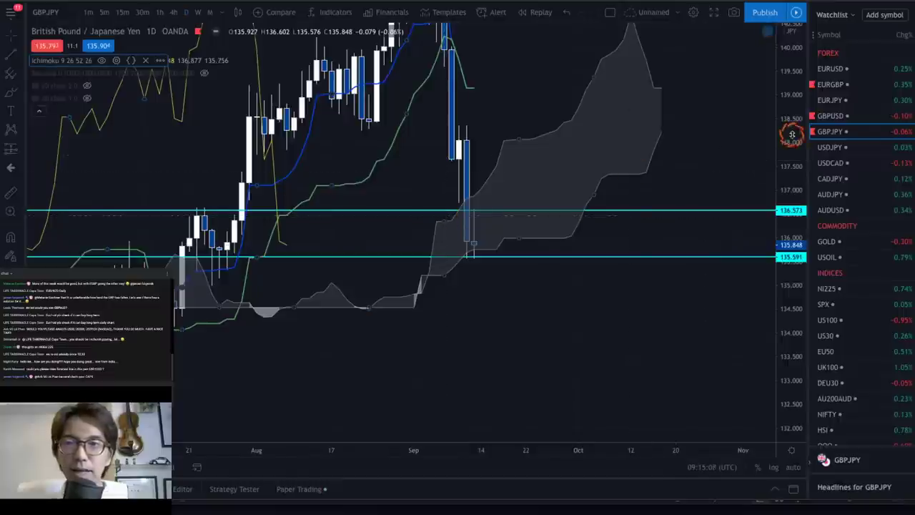
Open USDJPY, check weekly then return to daily candles, and rescale to leave room on the right.
click(831, 146)
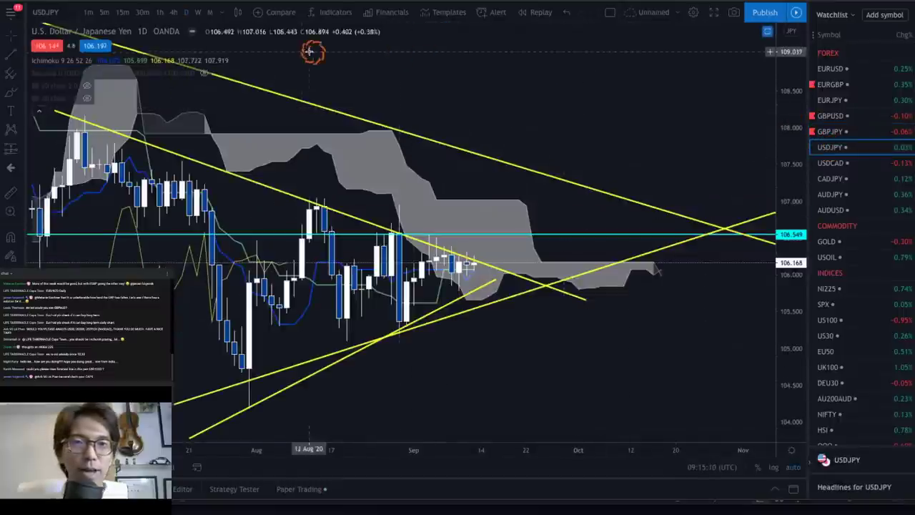
click(199, 15)
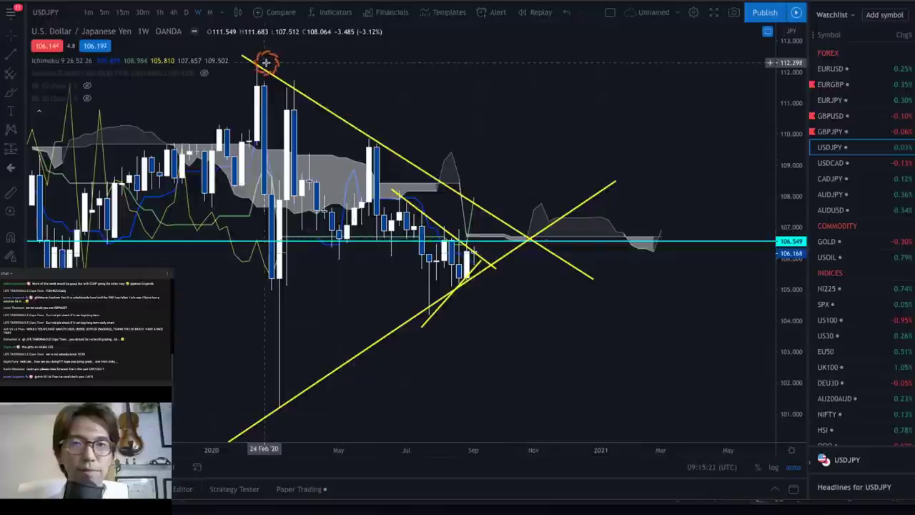
click(186, 13)
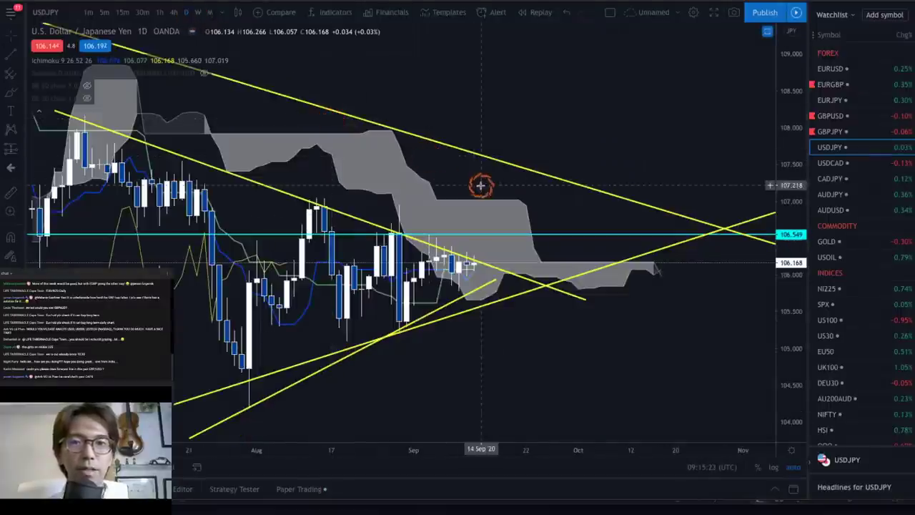
drag(470, 211, 532, 192)
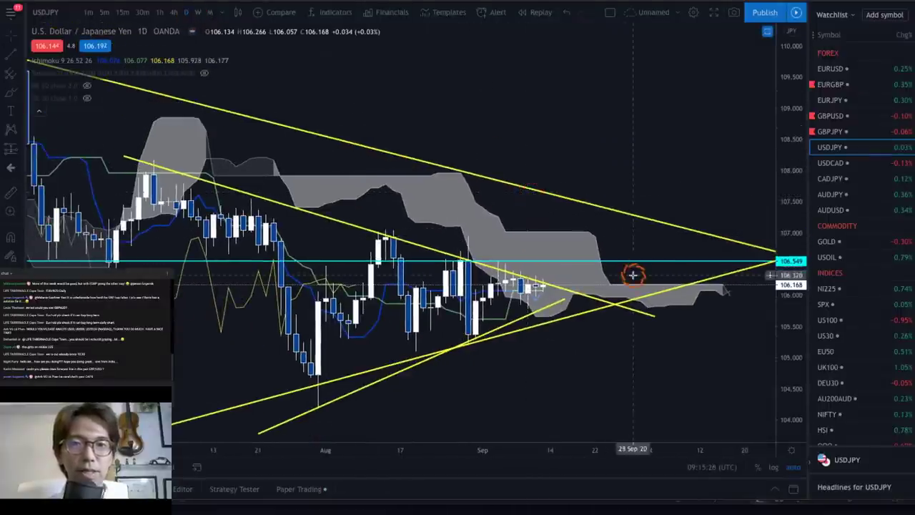
drag(779, 117, 782, 152)
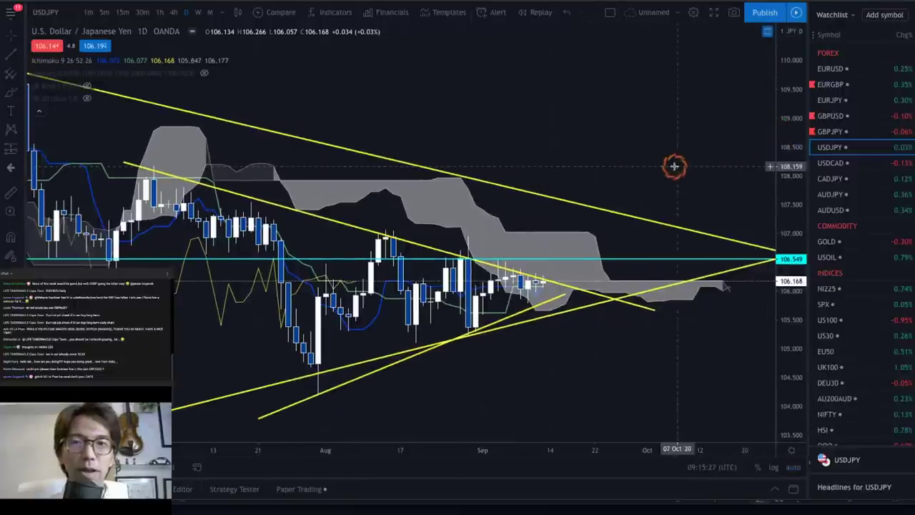
drag(675, 164, 613, 163)
Draw red up and down arrows from the last USDJPY candle, erase them, then open USDCAD.
drag(490, 281, 512, 245)
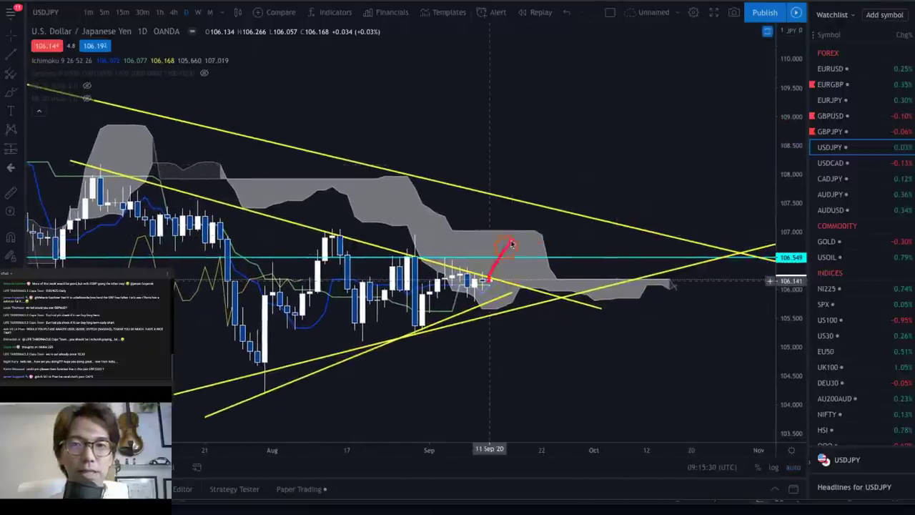
click(536, 284)
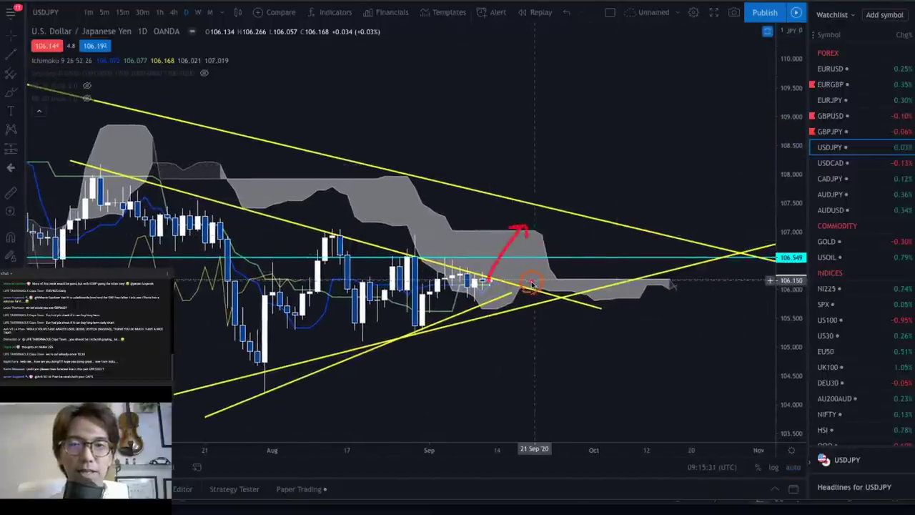
drag(495, 281, 535, 340)
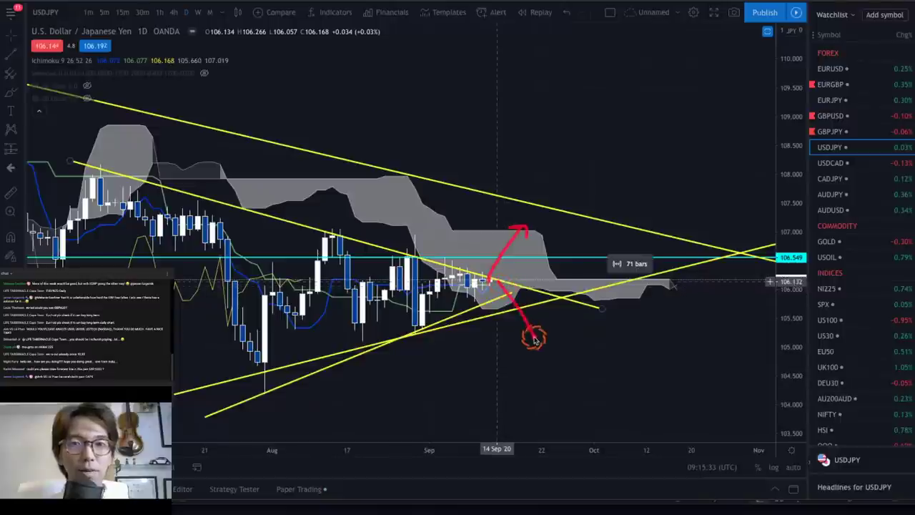
click(505, 289)
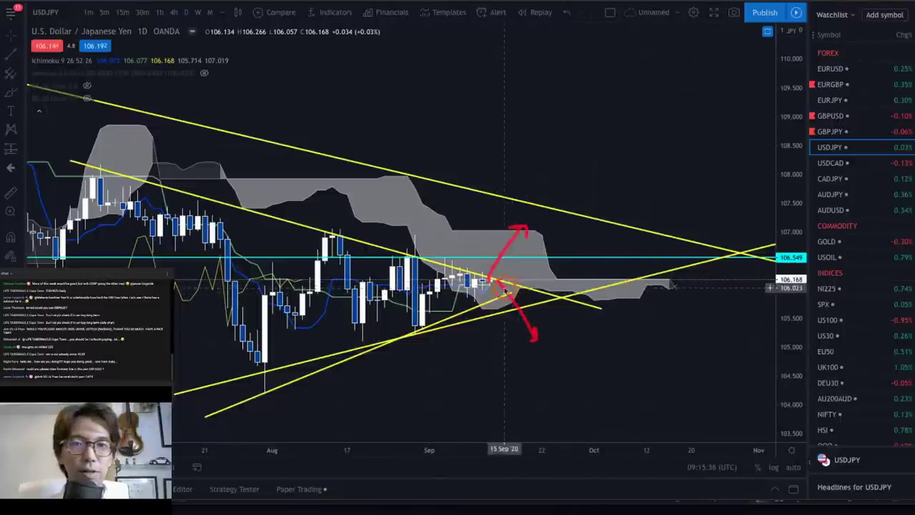
click(617, 310)
click(678, 324)
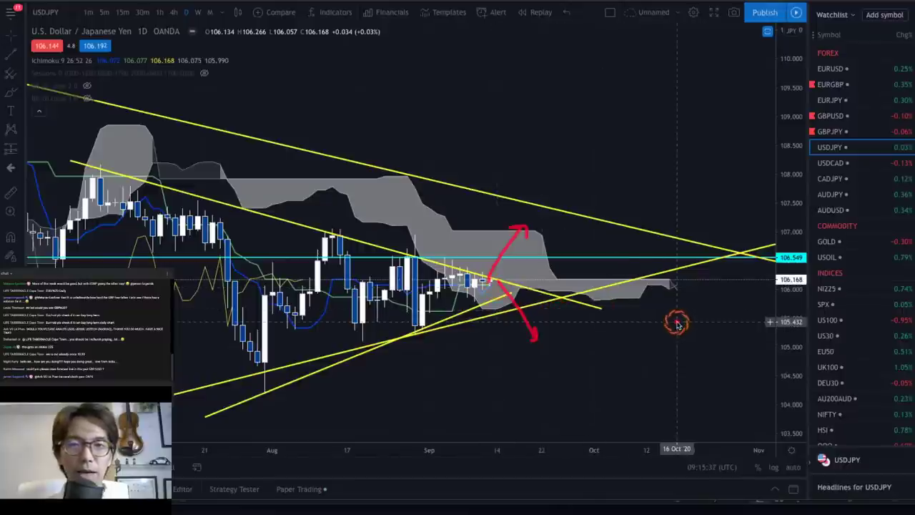
click(568, 313)
click(494, 304)
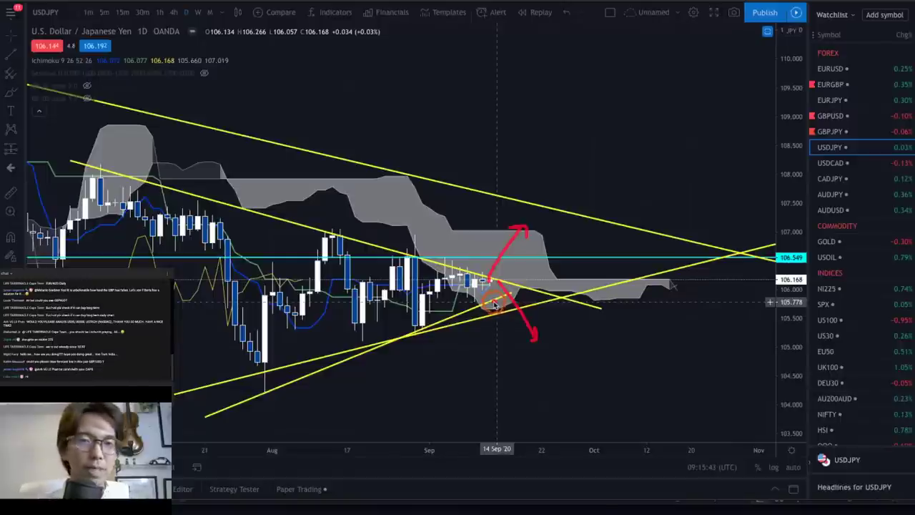
click(562, 312)
click(610, 327)
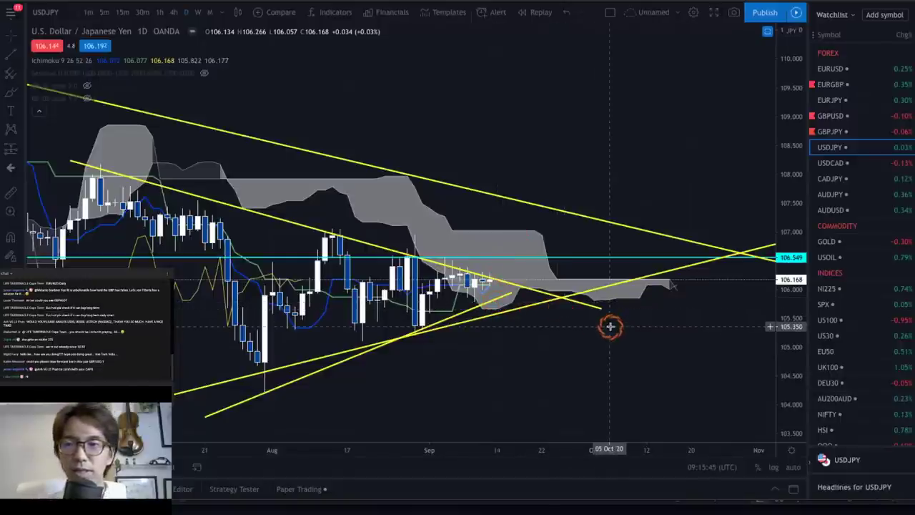
click(850, 161)
On weekly USDCAD, draw red arrows, circle the Feb-2020 and Aug-2020 candles, trace the decline, then clear.
click(198, 12)
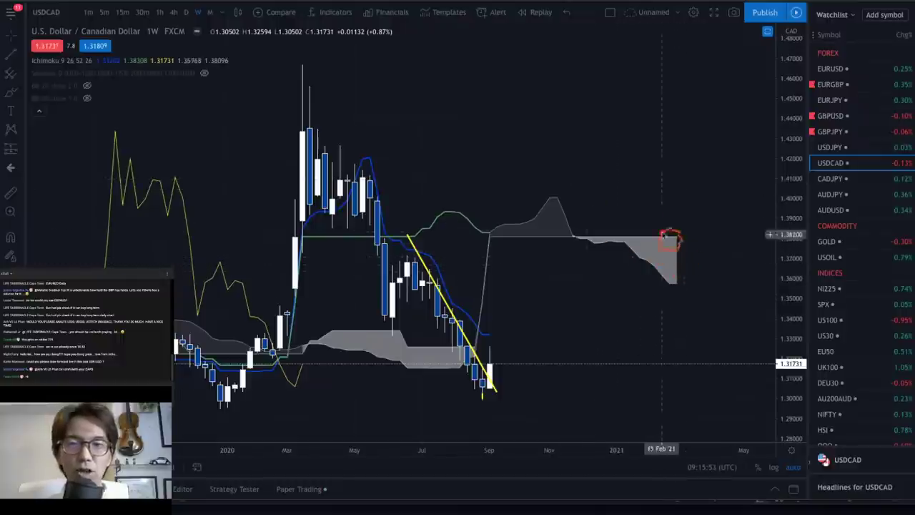
drag(632, 223, 683, 223)
drag(676, 303, 708, 302)
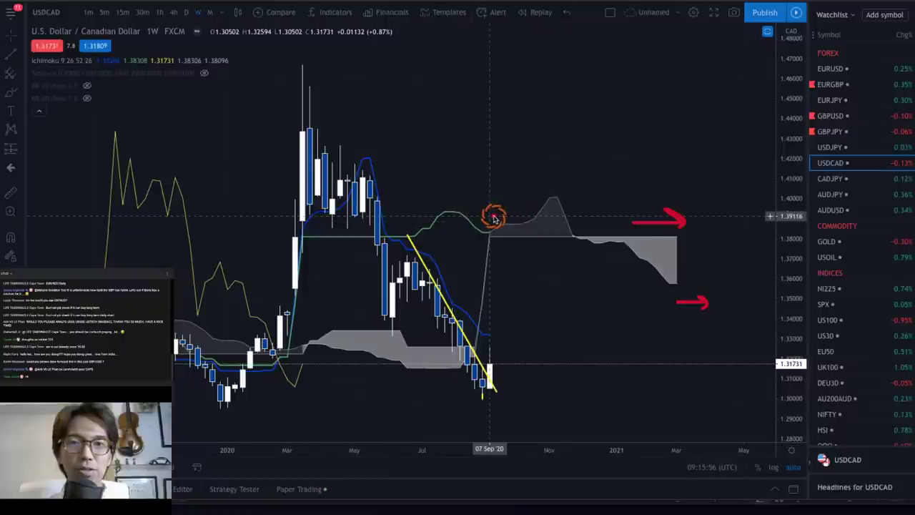
drag(481, 213, 509, 213)
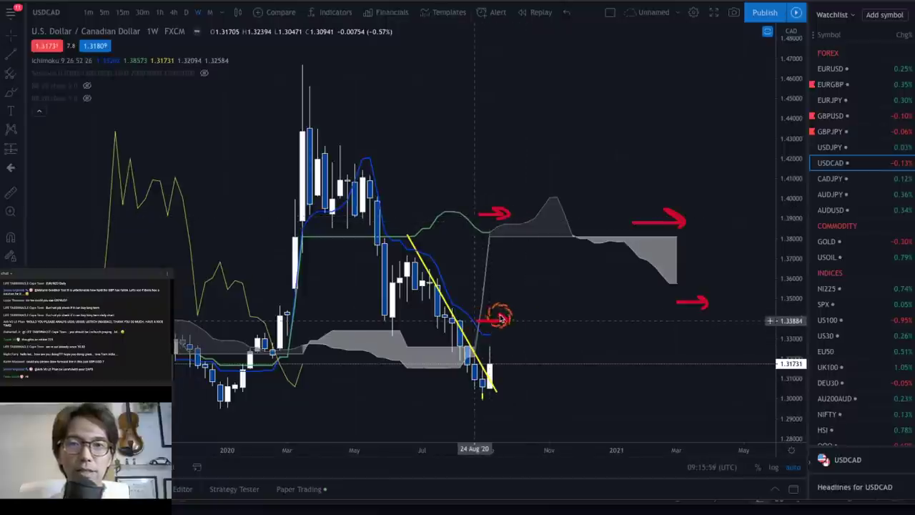
drag(501, 318, 498, 329)
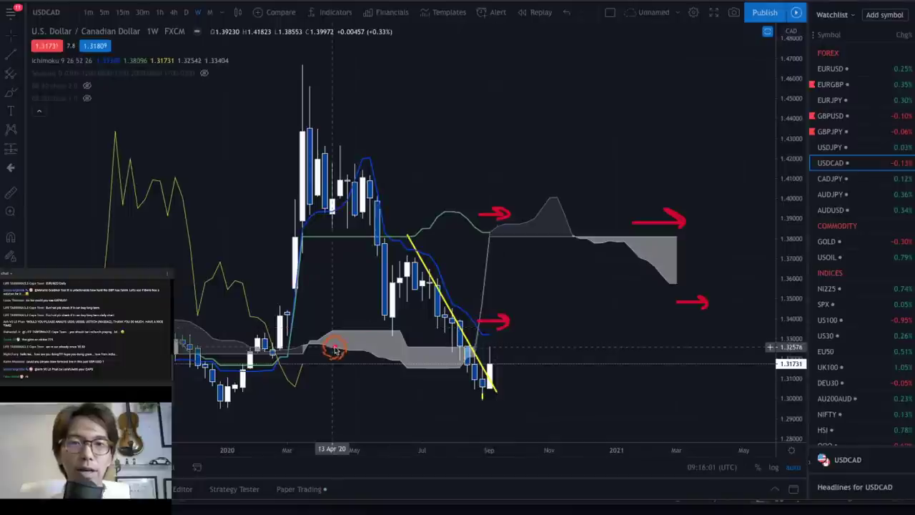
drag(280, 368, 279, 366)
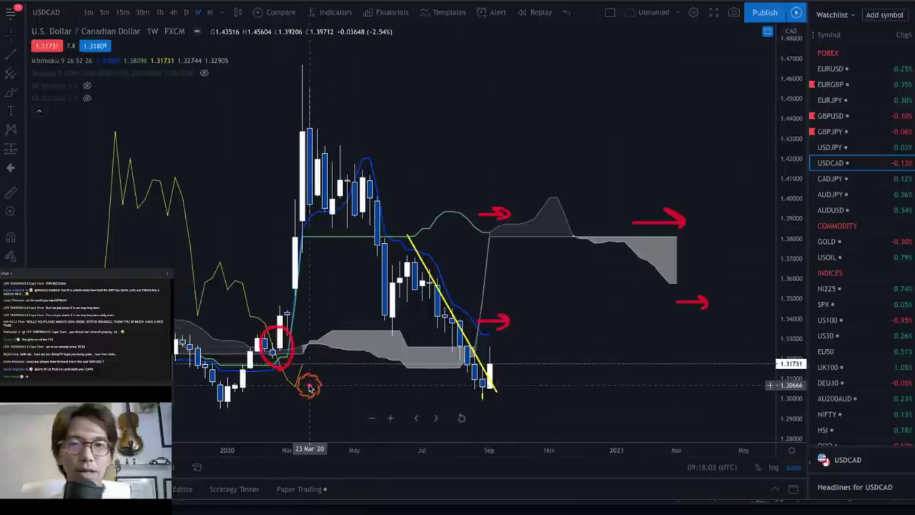
click(474, 368)
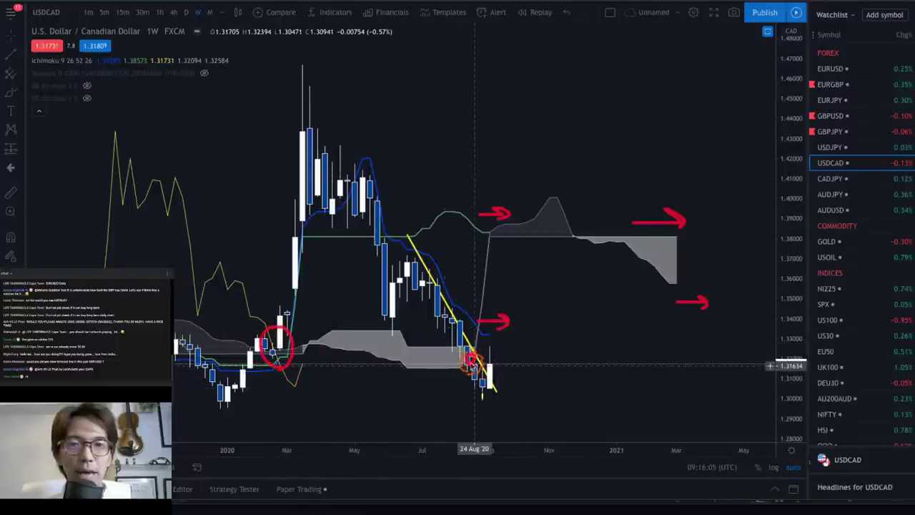
drag(472, 368, 474, 369)
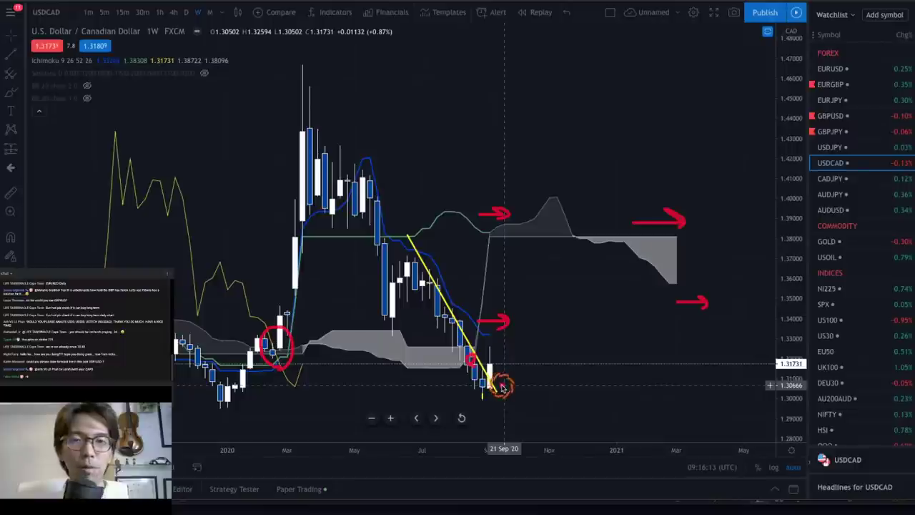
mouse_move(356, 165)
mouse_down()
mouse_move(447, 315)
mouse_move(439, 322)
mouse_move(472, 333)
mouse_move(460, 330)
mouse_up()
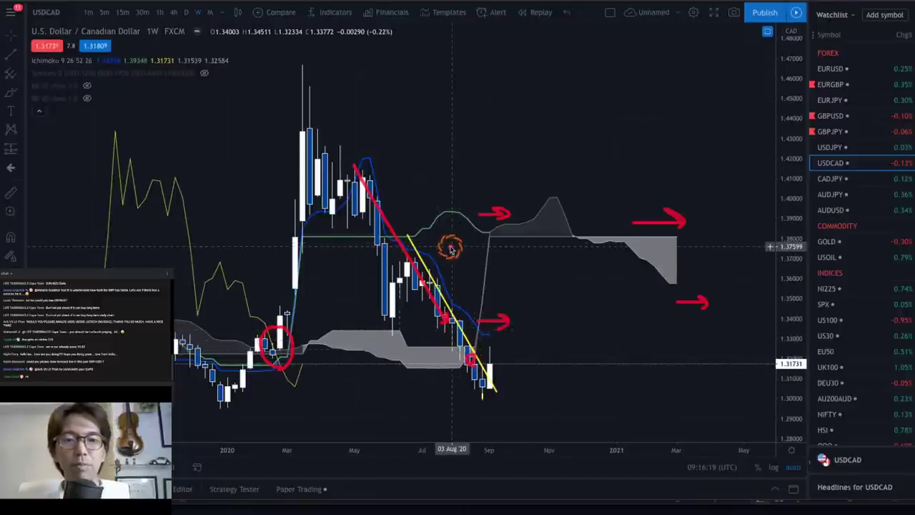
key(Escape)
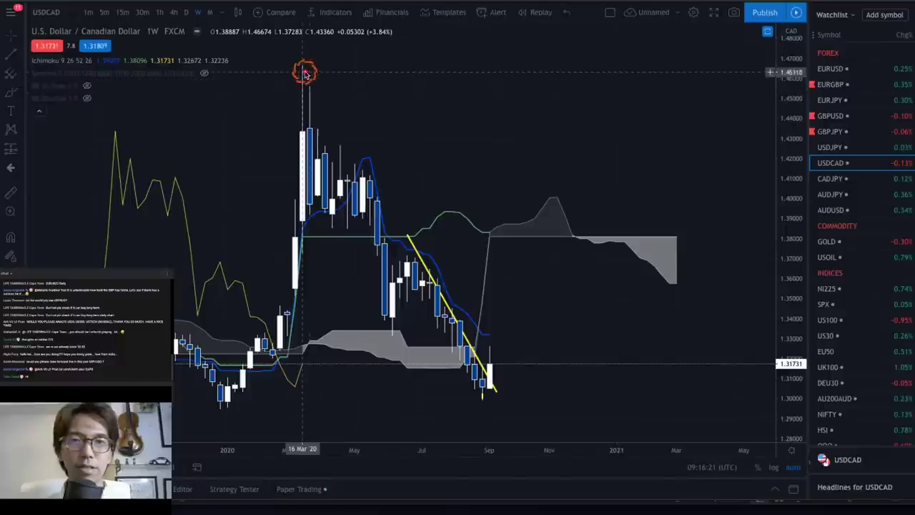
Draw a red path down from the March peak past the trendline, then undo it.
drag(304, 69, 377, 314)
mouse_move(404, 272)
mouse_down()
mouse_move(449, 336)
mouse_move(467, 386)
mouse_move(491, 361)
mouse_move(547, 438)
mouse_up()
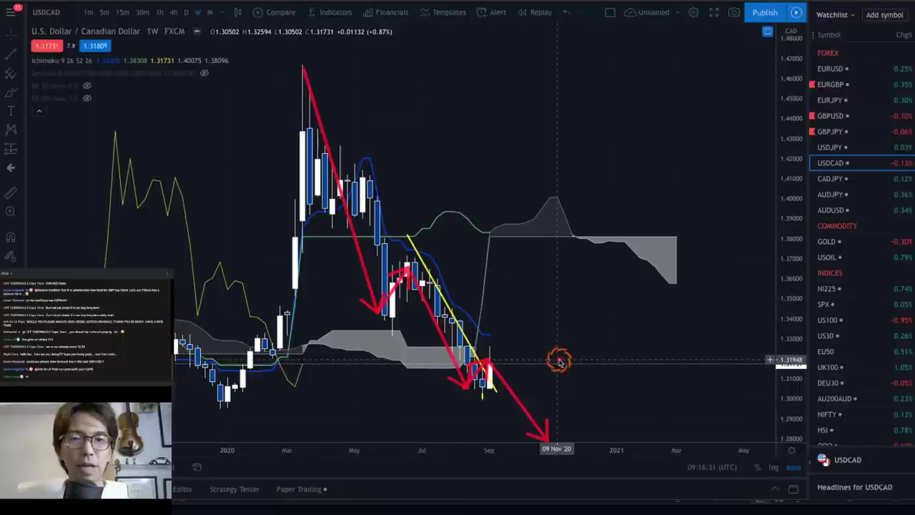
key(ctrl+z)
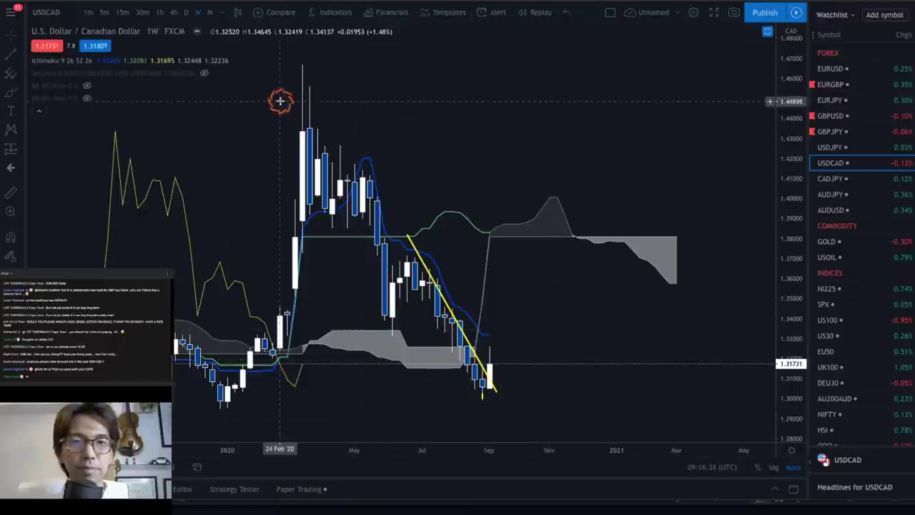
Show USDCAD on daily candles with the time axis spanning June to October.
click(185, 13)
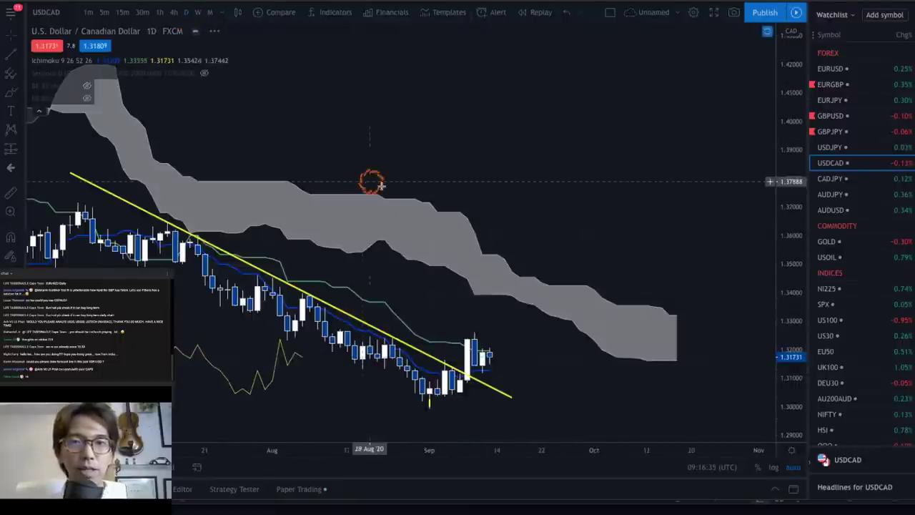
drag(474, 224, 556, 225)
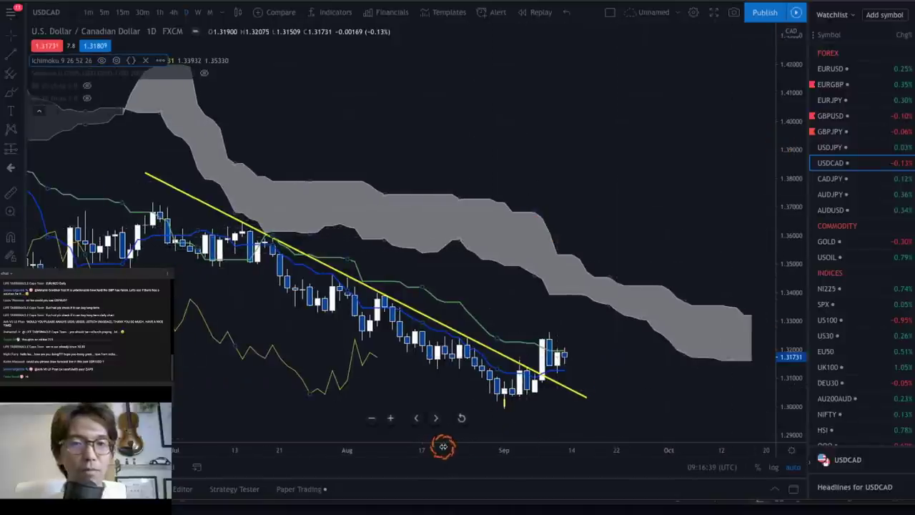
drag(444, 446, 521, 448)
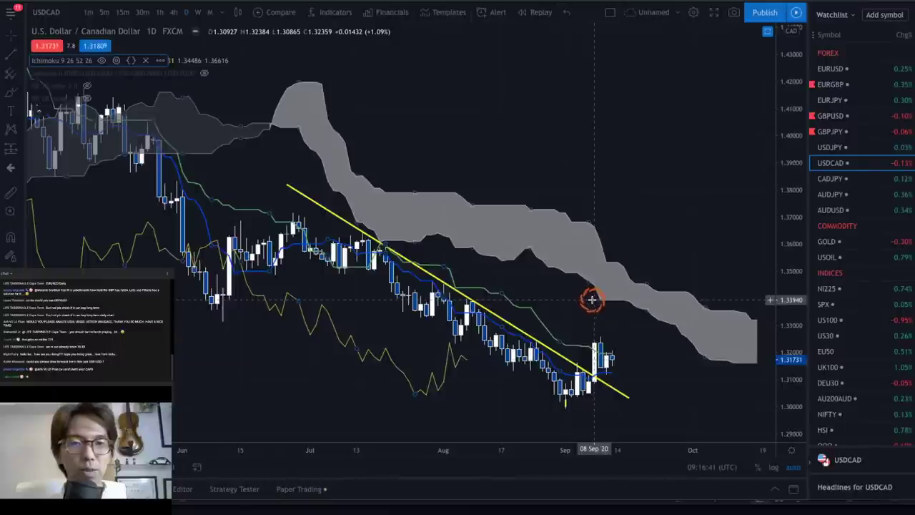
drag(592, 299, 556, 298)
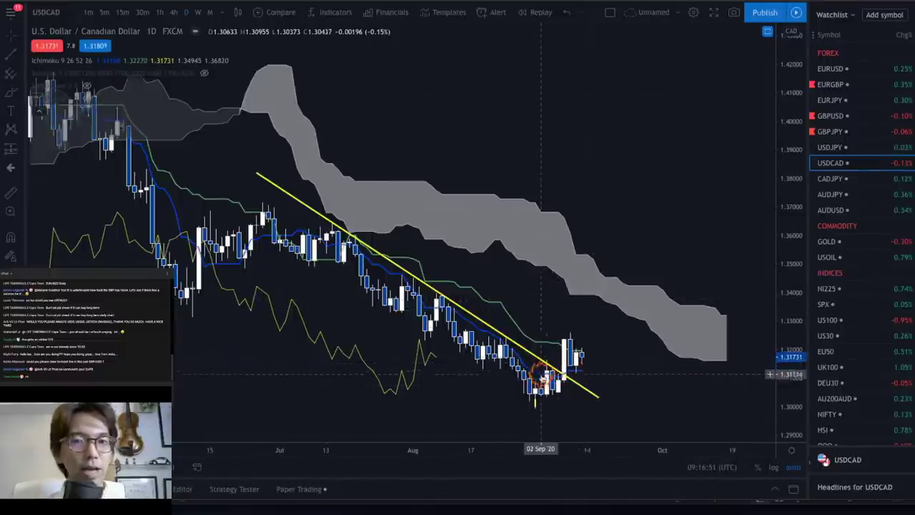
drag(554, 313, 469, 280)
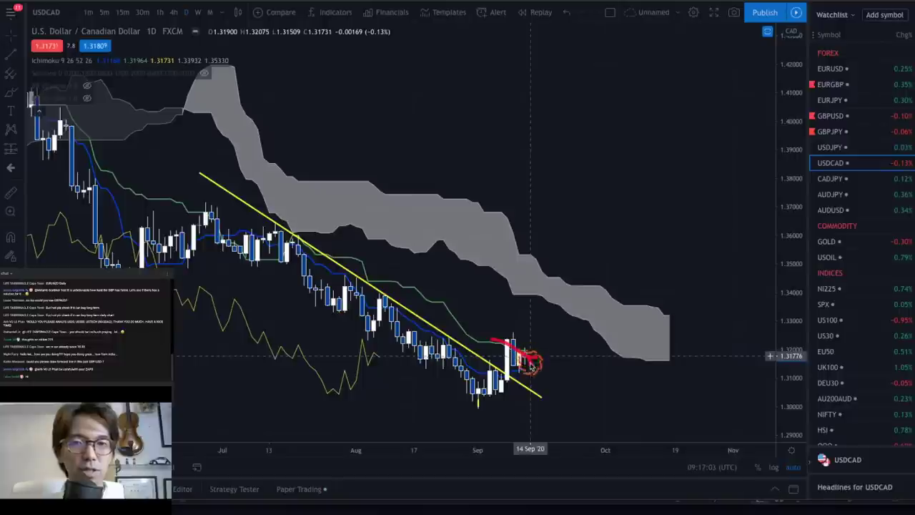
Draw red down and up arrows from the latest candles, clear them, then add and delete another down arrow.
drag(532, 366, 566, 434)
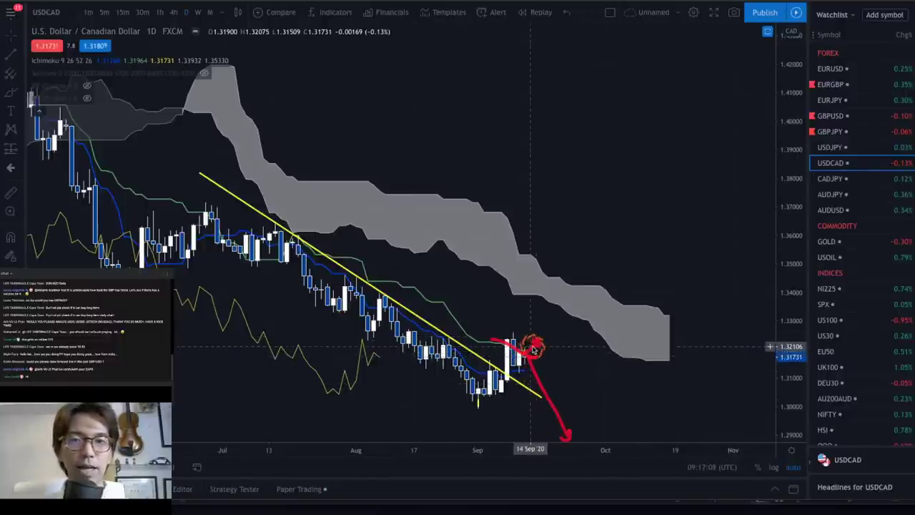
mouse_move(532, 348)
mouse_down()
mouse_move(558, 322)
mouse_move(578, 321)
mouse_move(562, 322)
mouse_up()
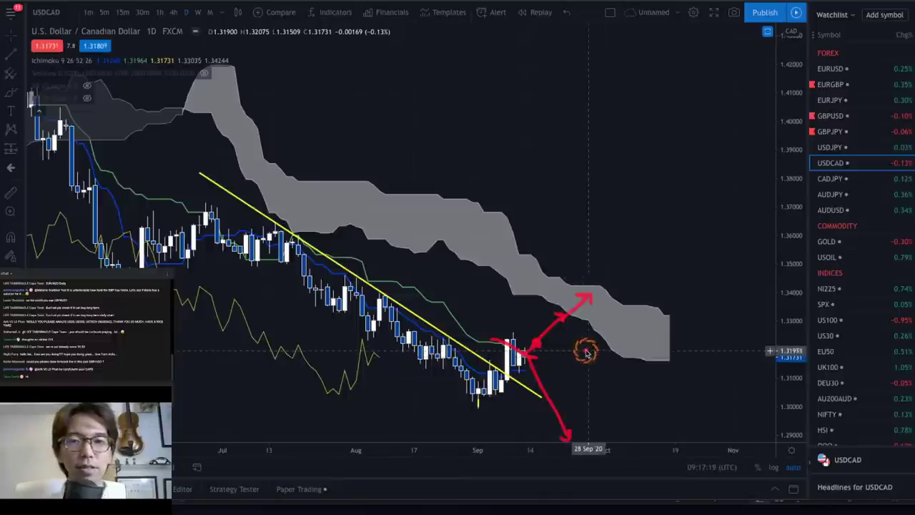
key(Escape)
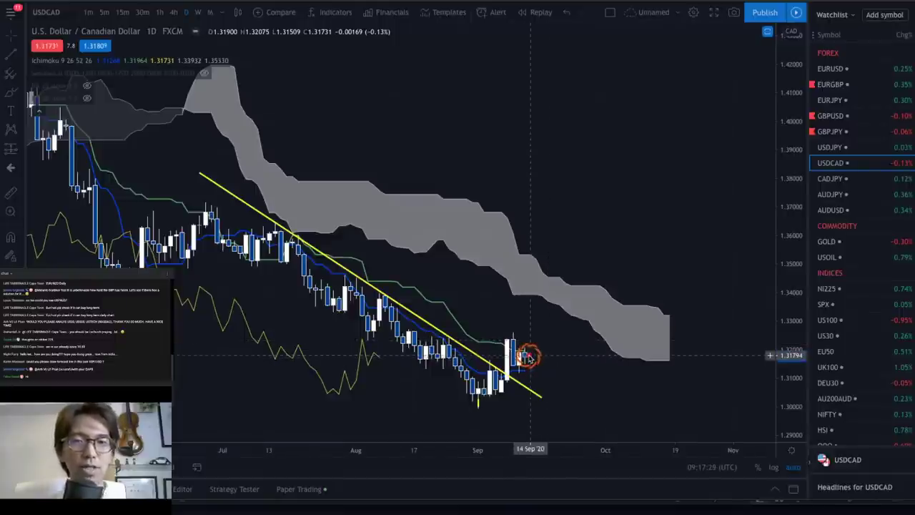
drag(529, 355, 551, 409)
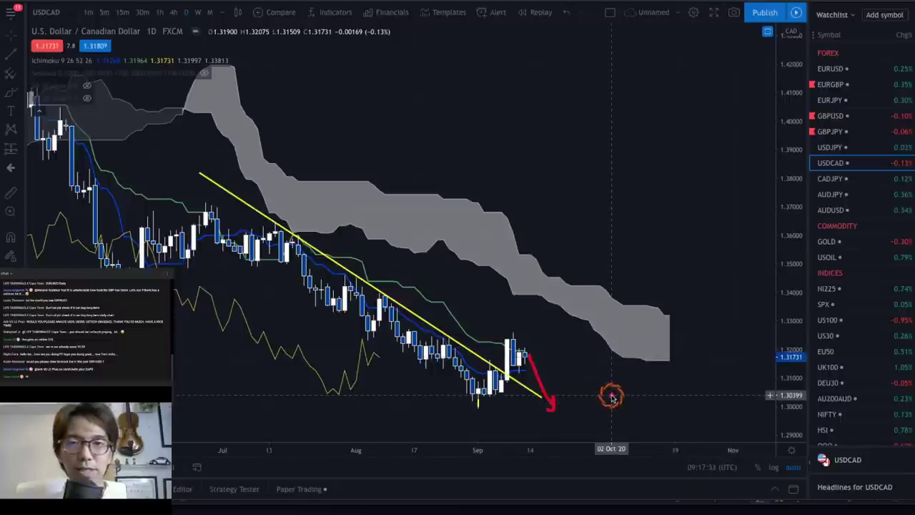
click(544, 353)
key(Delete)
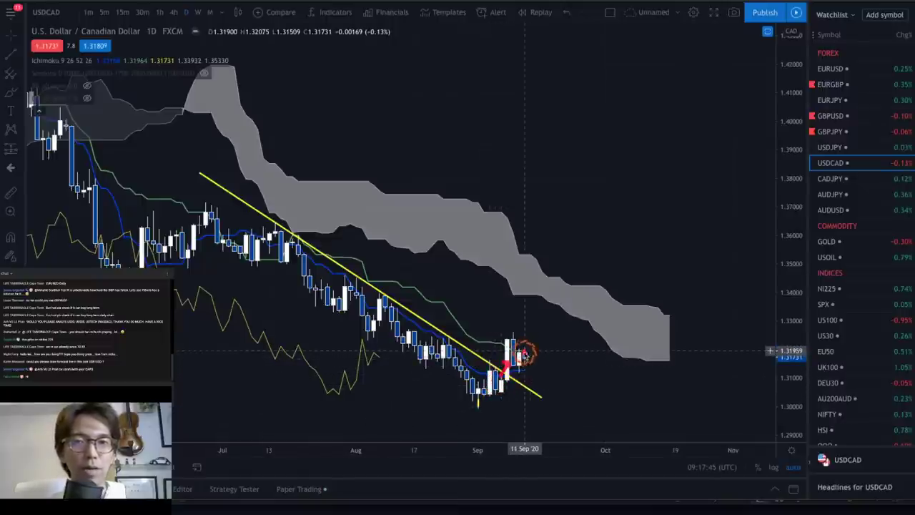
Sketch a red dip from the last candle rising toward the cloud, then clear it.
drag(525, 352, 535, 386)
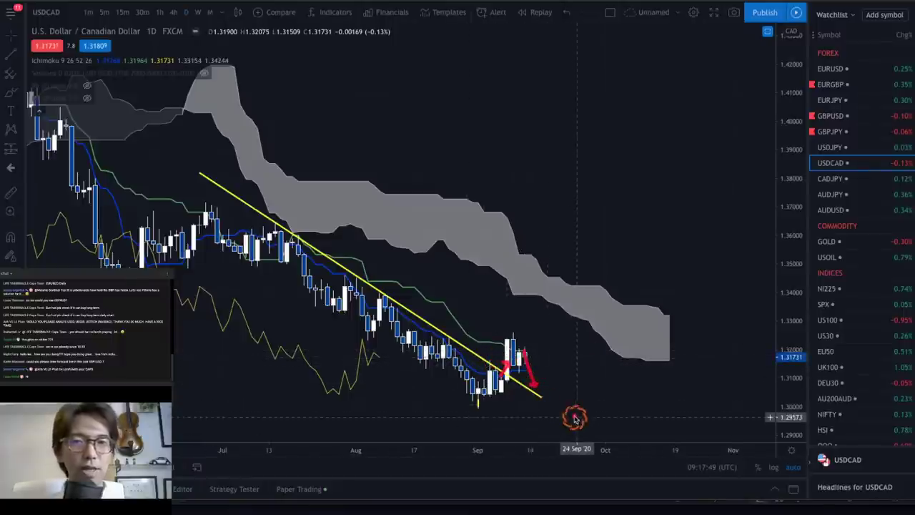
drag(537, 388, 588, 350)
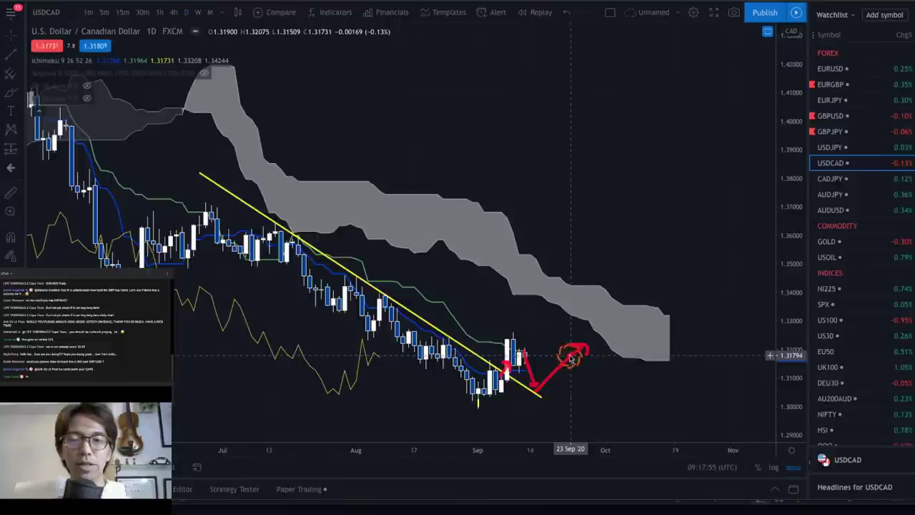
key(Escape)
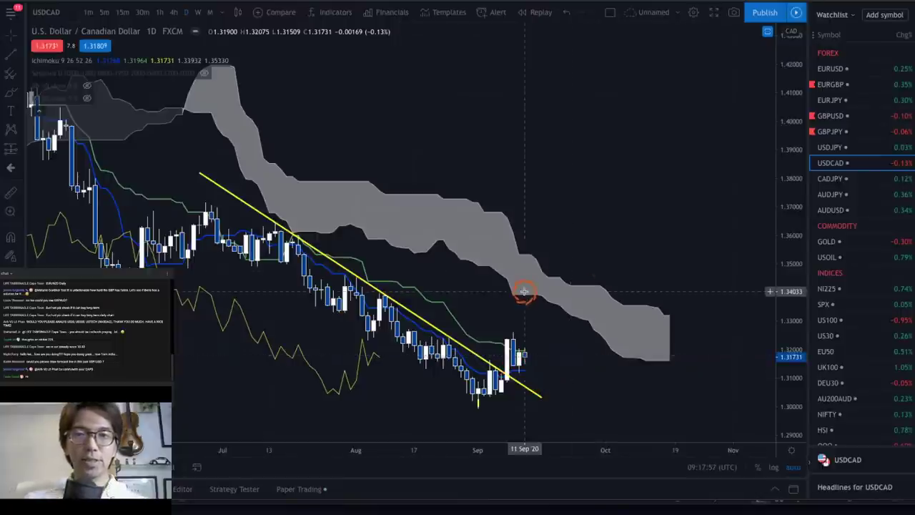
Open CADJPY on weekly candles and sketch red upside and downside paths around the cloud.
click(834, 183)
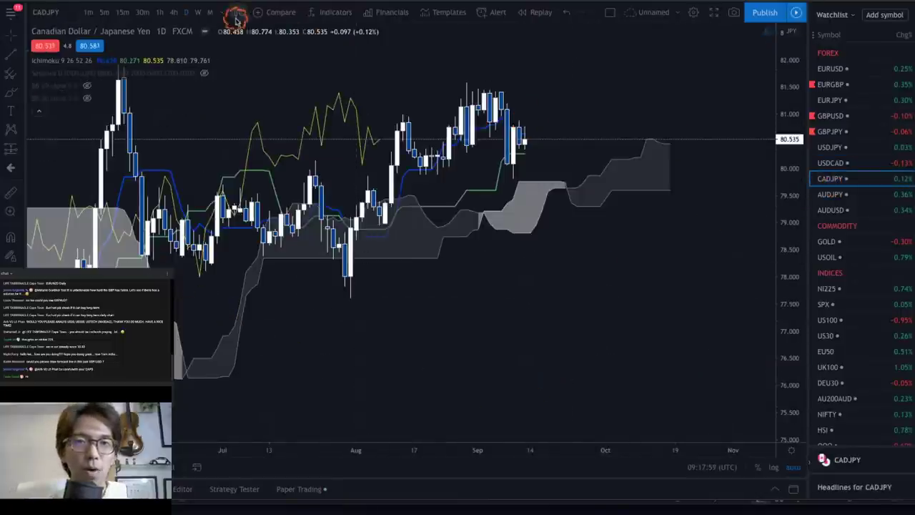
click(199, 13)
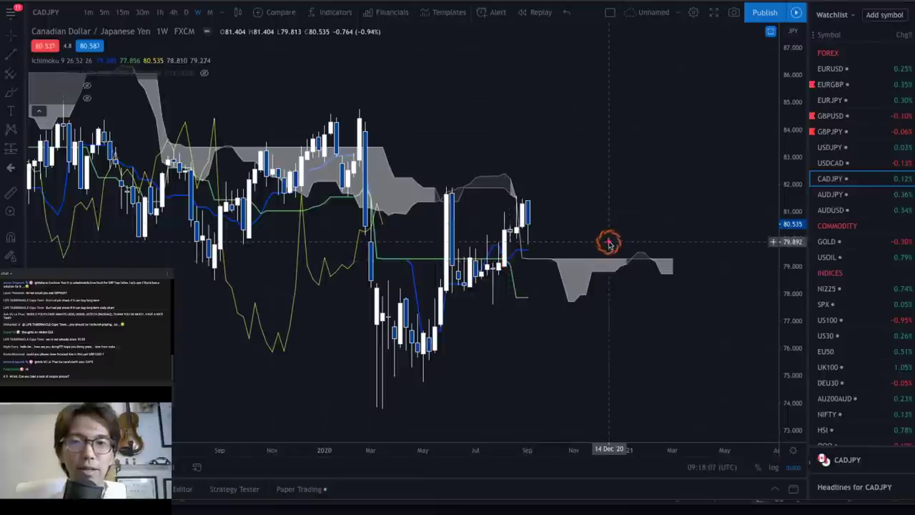
drag(406, 343, 498, 245)
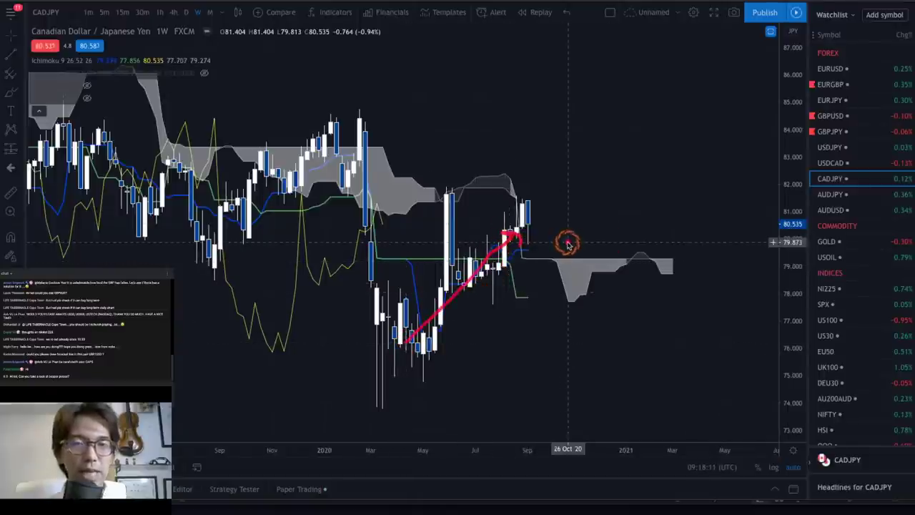
mouse_move(525, 228)
mouse_down()
mouse_move(577, 167)
mouse_move(584, 191)
mouse_up()
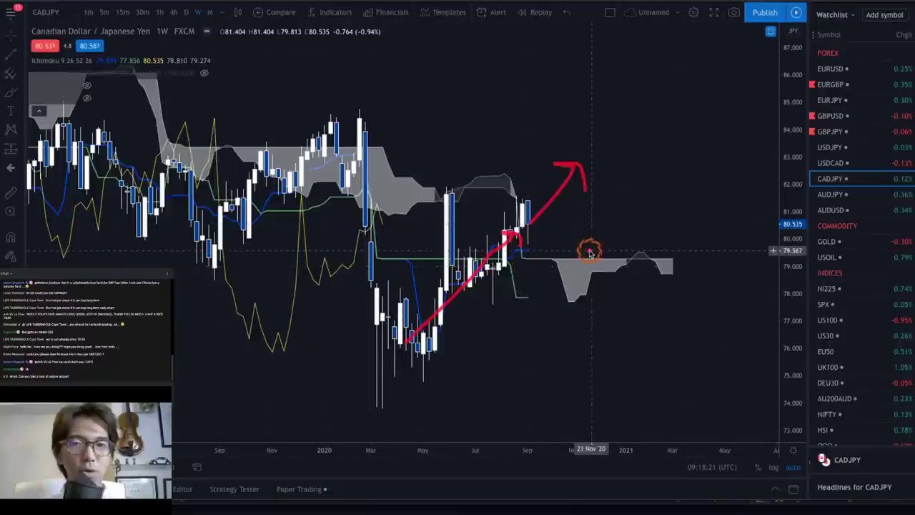
drag(531, 227, 593, 304)
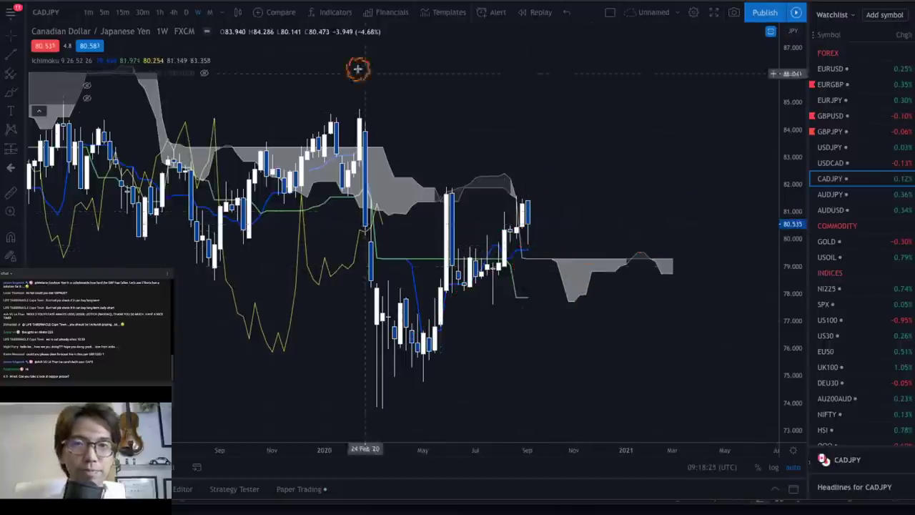
Switch CADJPY to daily candles and sketch red arrows right of, over and below the cloud.
click(187, 12)
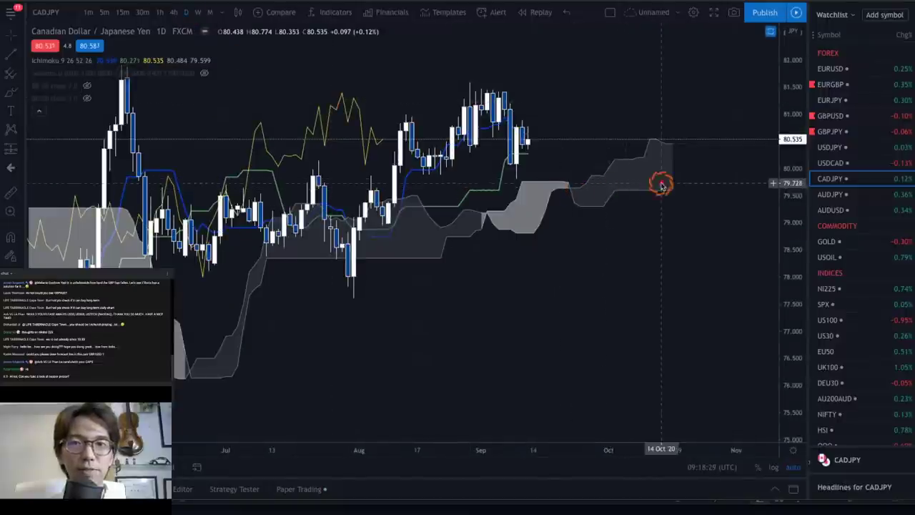
mouse_move(639, 168)
mouse_down()
mouse_move(722, 167)
mouse_move(716, 177)
mouse_up()
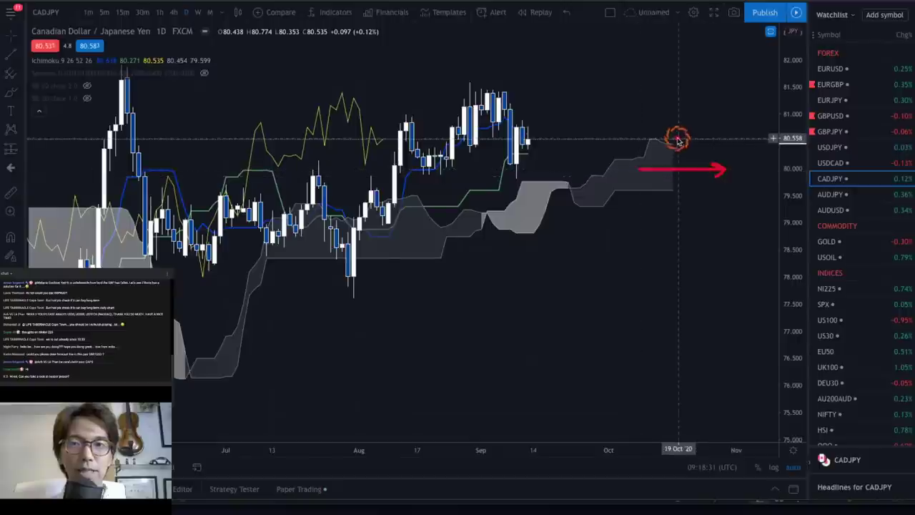
drag(640, 132, 679, 136)
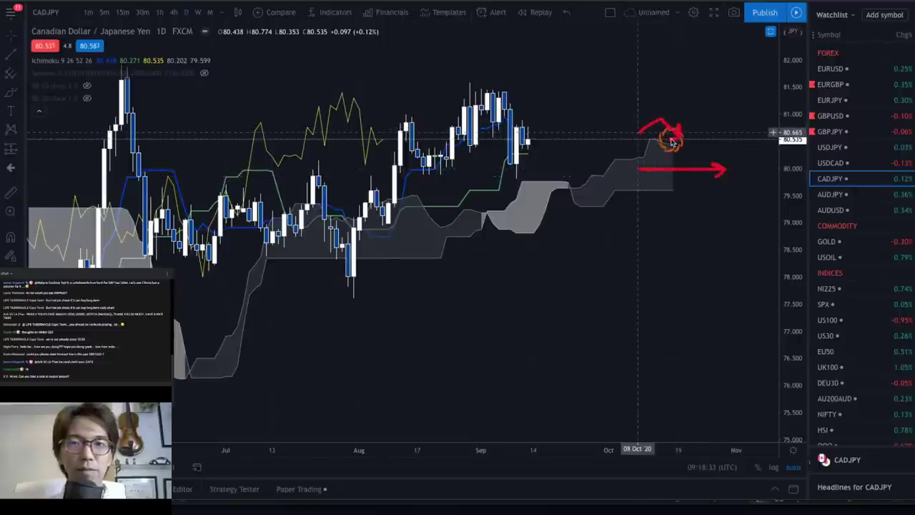
drag(654, 197, 670, 199)
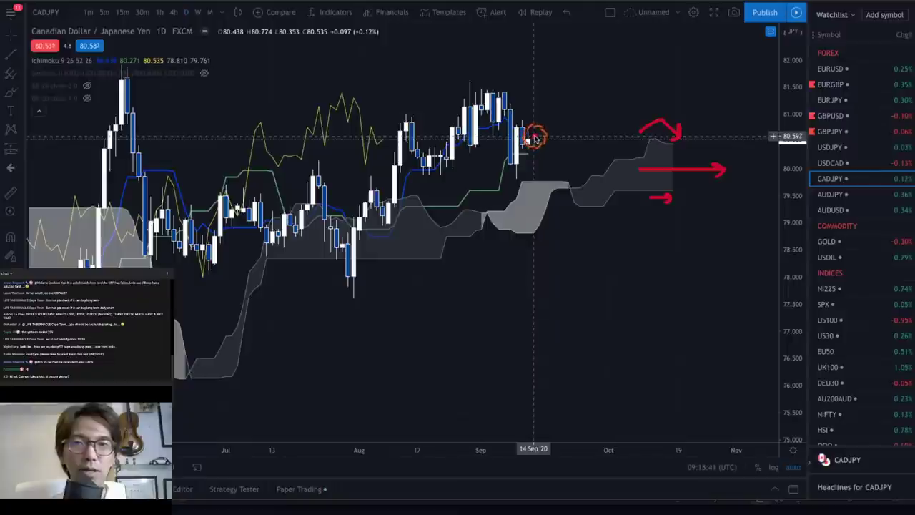
mouse_move(535, 139)
mouse_down()
mouse_move(545, 128)
mouse_move(552, 147)
mouse_up()
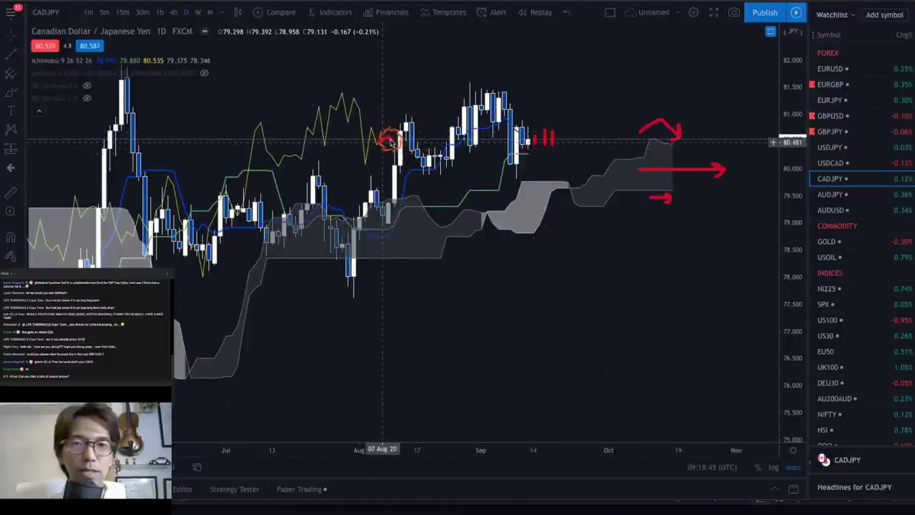
Draw red zigzag and upward scenario paths from the August and latest candles.
drag(389, 141, 400, 139)
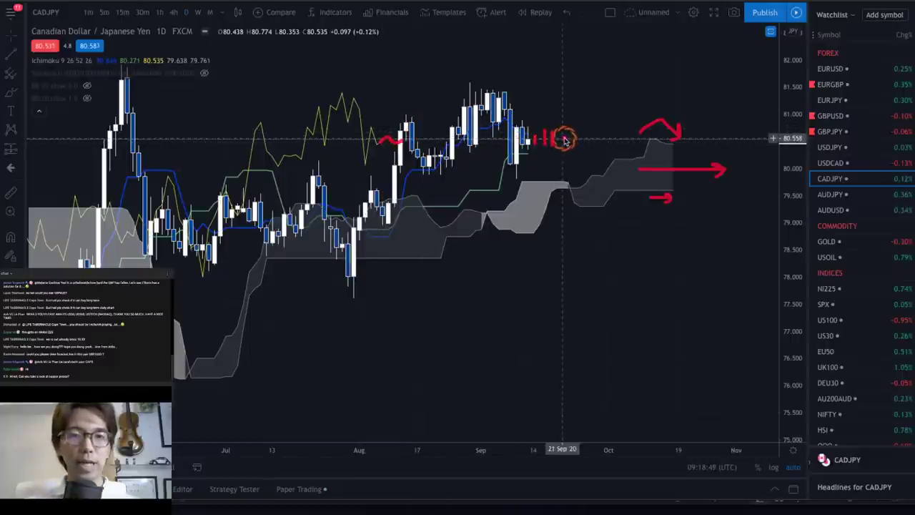
drag(598, 151, 625, 143)
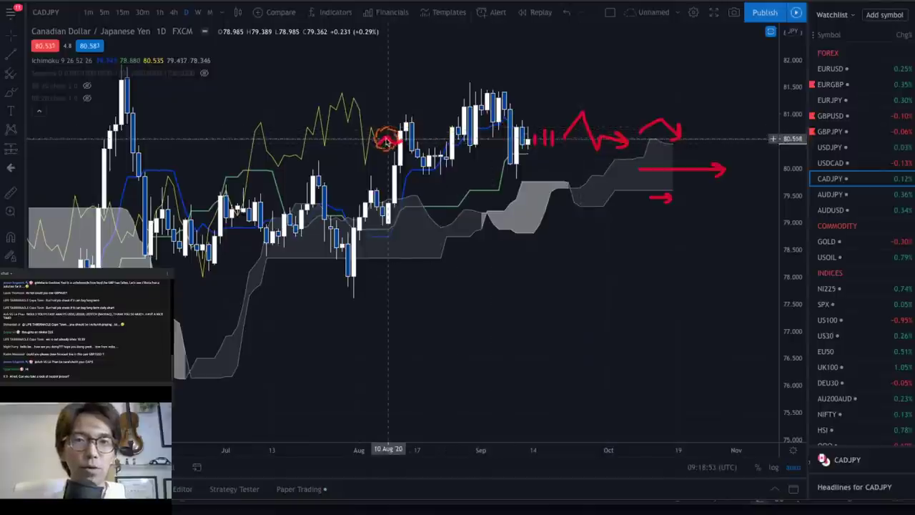
mouse_move(379, 141)
mouse_down()
mouse_move(405, 143)
mouse_move(376, 143)
mouse_move(384, 107)
mouse_move(391, 116)
mouse_up()
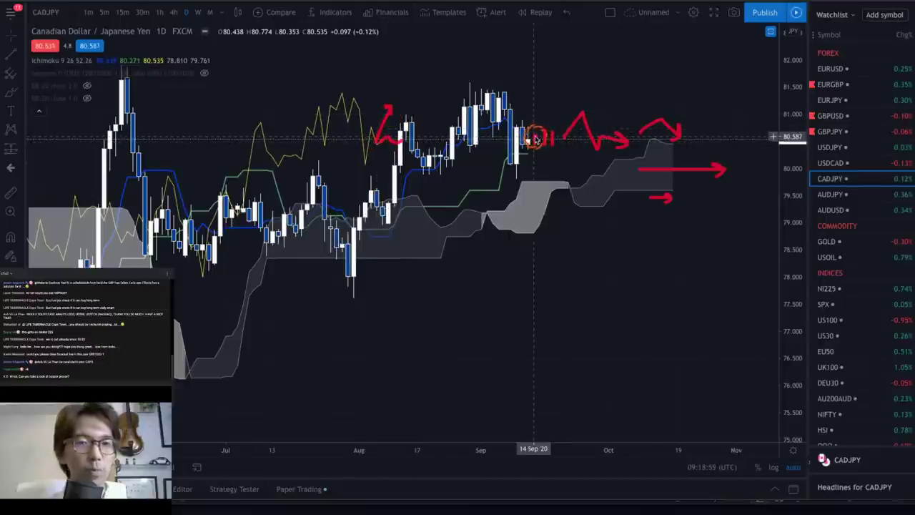
drag(535, 139, 561, 98)
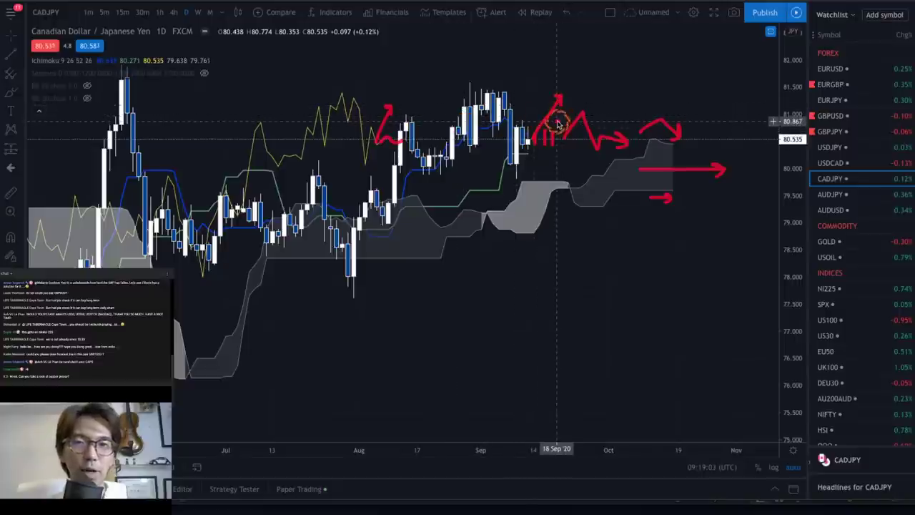
mouse_move(551, 103)
mouse_down()
mouse_move(593, 49)
mouse_move(596, 63)
mouse_up()
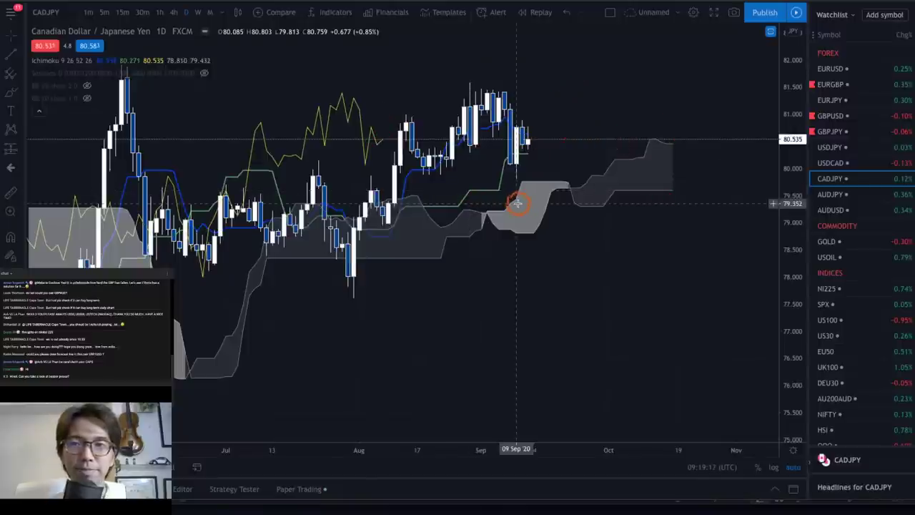
Show AUDJPY on weekly candles with all existing drawings cleared.
click(842, 195)
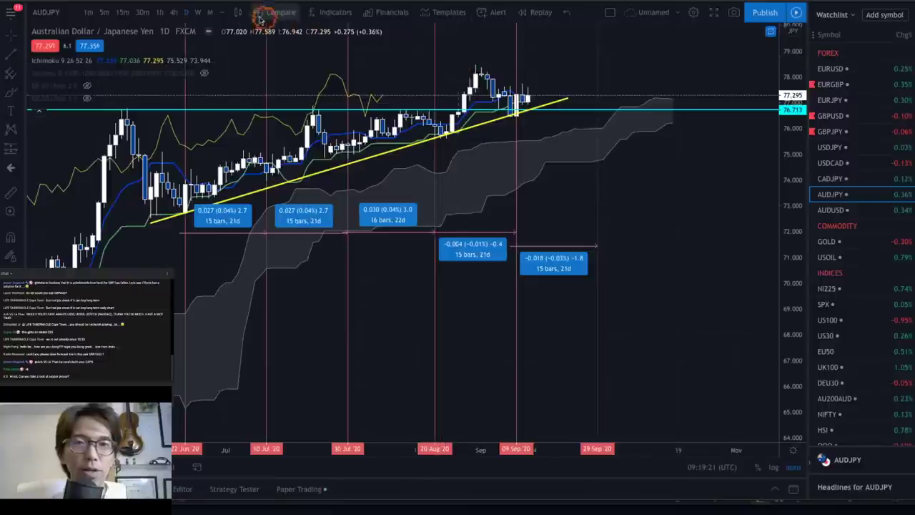
click(198, 12)
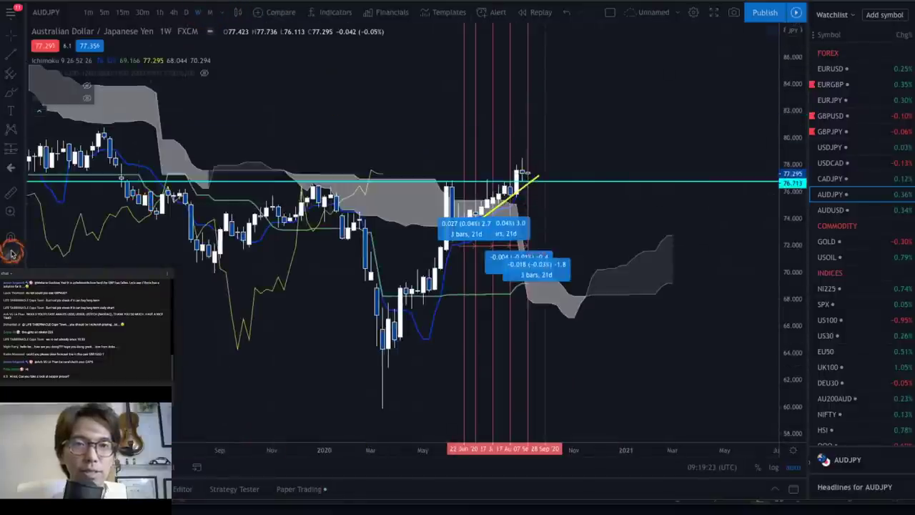
key(ctrl+alt+h)
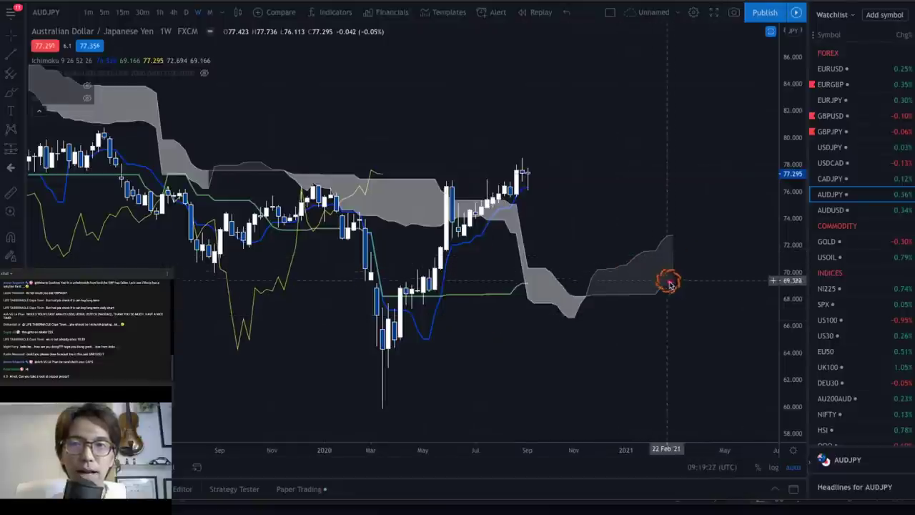
Sketch red arrows above and below the future cloud, erase them, then draw an upward arrow.
drag(645, 307, 673, 308)
drag(661, 224, 689, 223)
drag(530, 305, 549, 303)
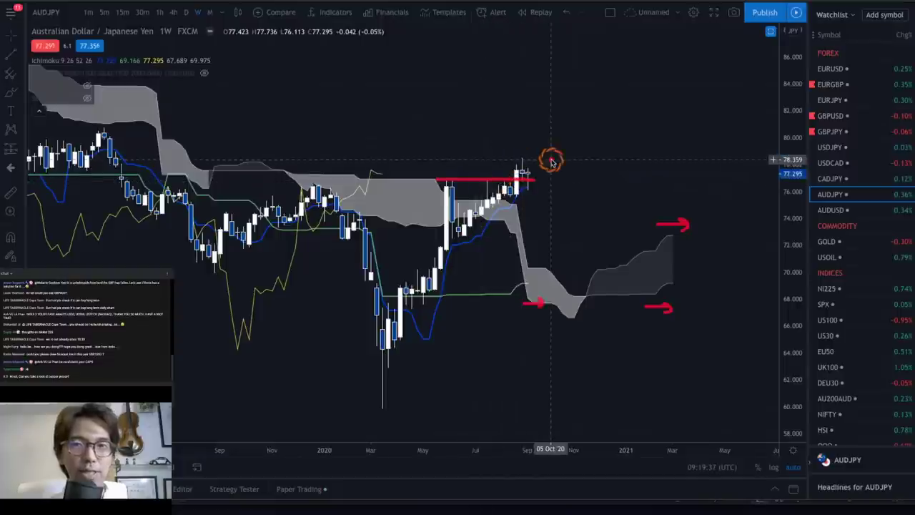
key(e)
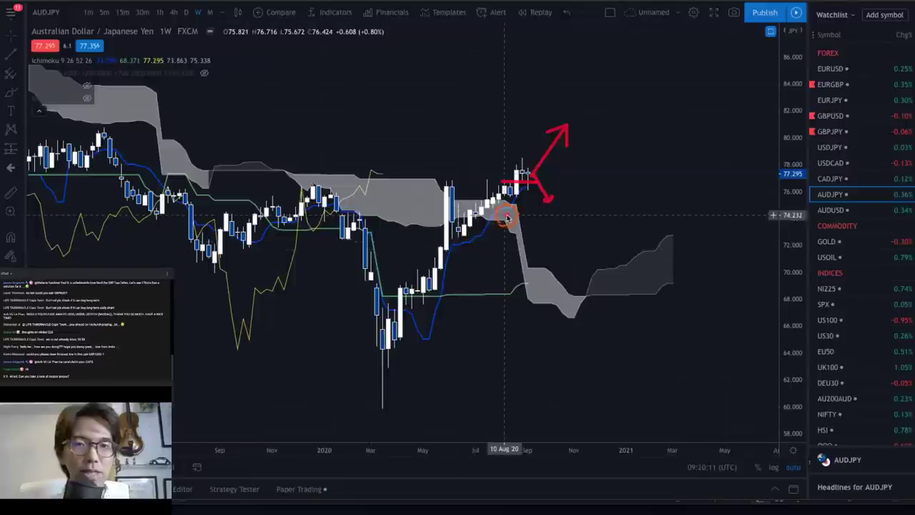
click(606, 181)
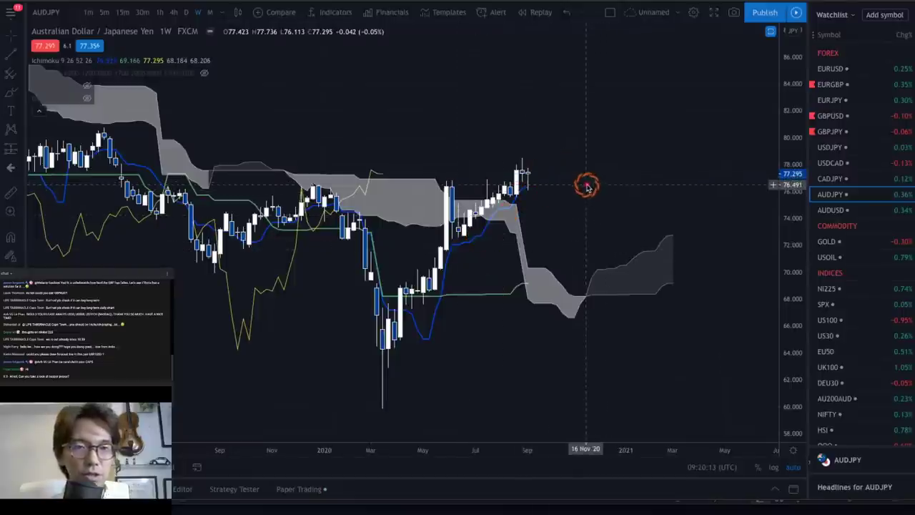
mouse_move(527, 180)
mouse_down()
mouse_move(557, 139)
mouse_move(578, 151)
mouse_up()
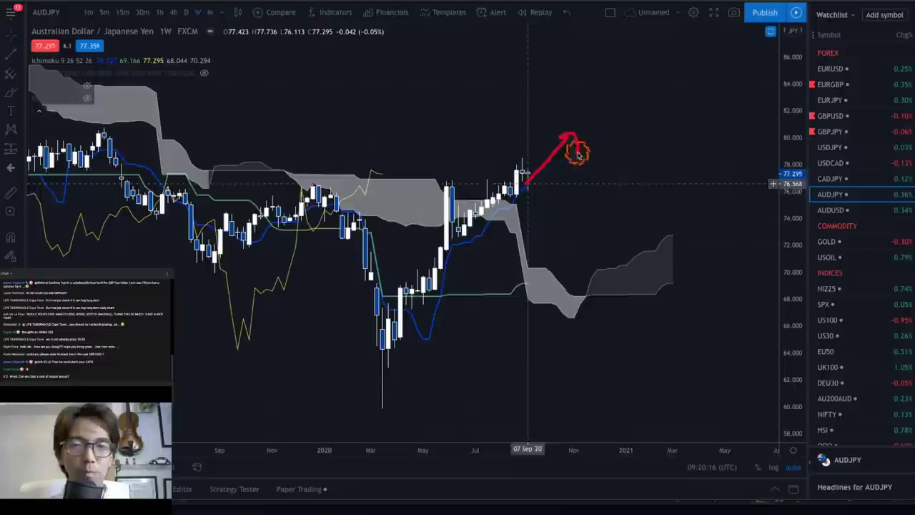
On daily AUDJPY, sketch a red rising trendline and resistance line, remove them, then draw an upward arrow.
click(187, 13)
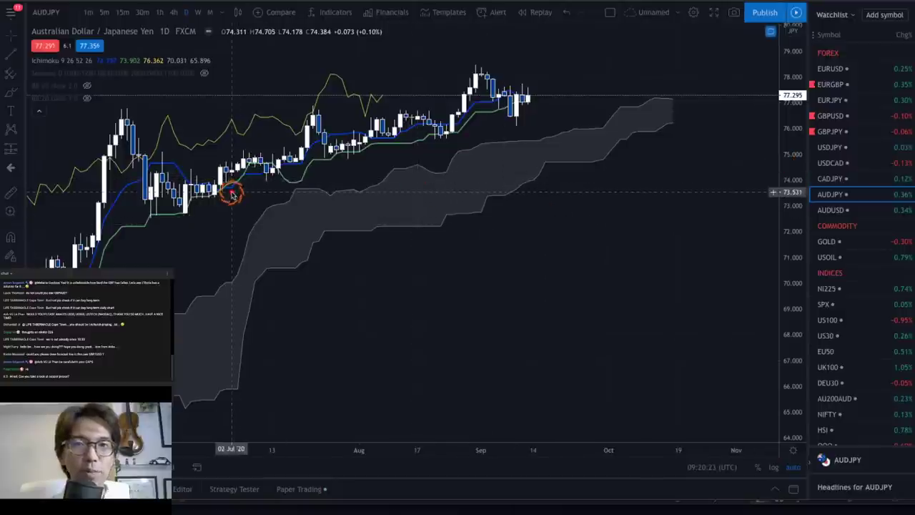
drag(230, 192, 329, 153)
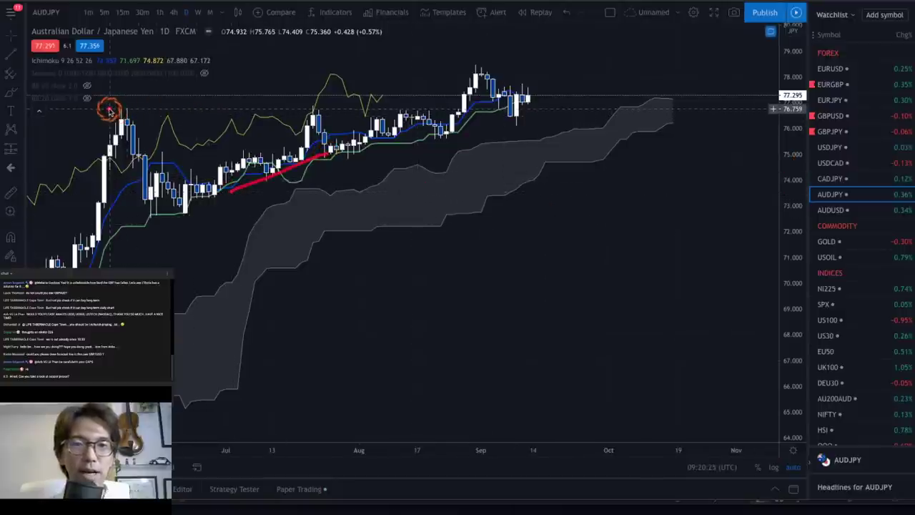
drag(109, 109, 579, 106)
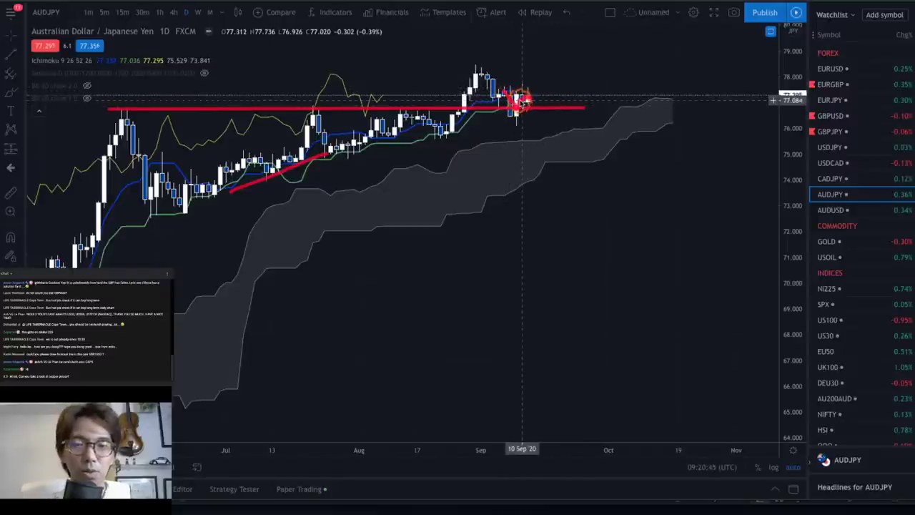
key(Escape)
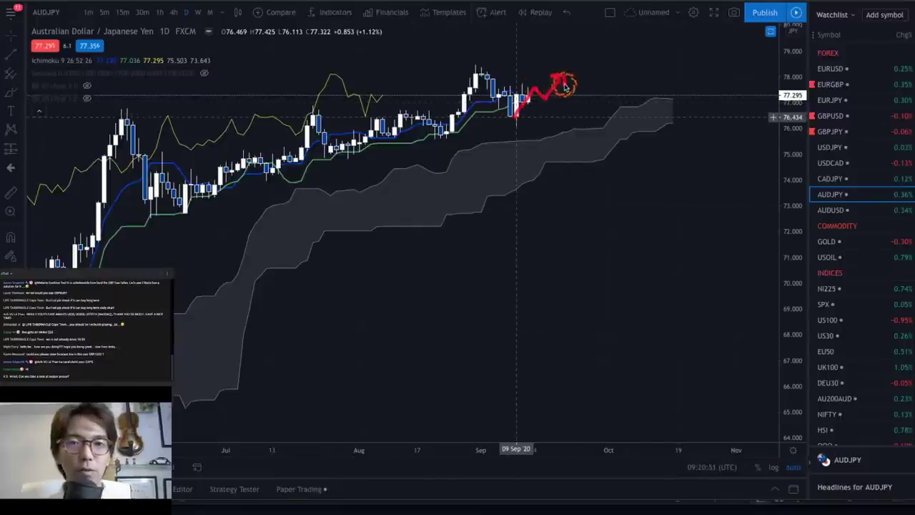
drag(565, 86, 577, 100)
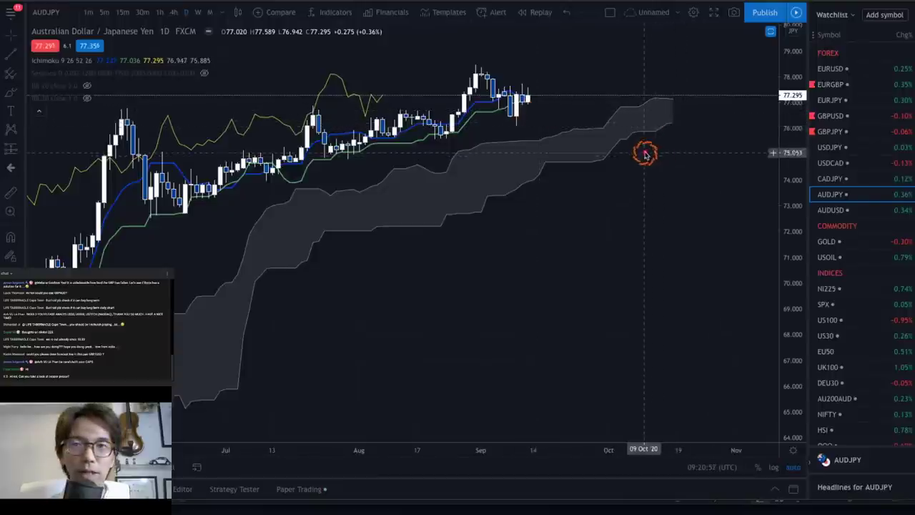
Sketch red downward and upward paths around the cloud's end and latest candles, then clear them all.
drag(641, 147, 676, 148)
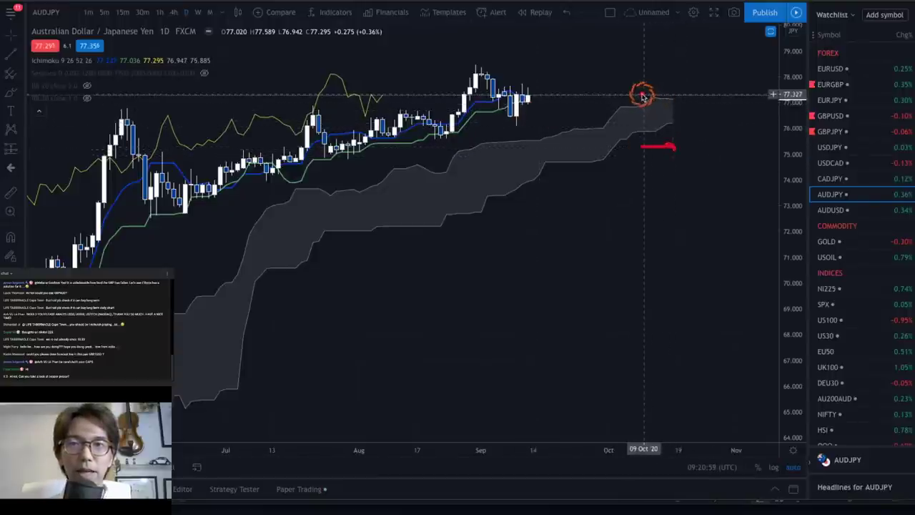
mouse_move(643, 95)
mouse_down()
mouse_move(627, 93)
mouse_move(664, 99)
mouse_up()
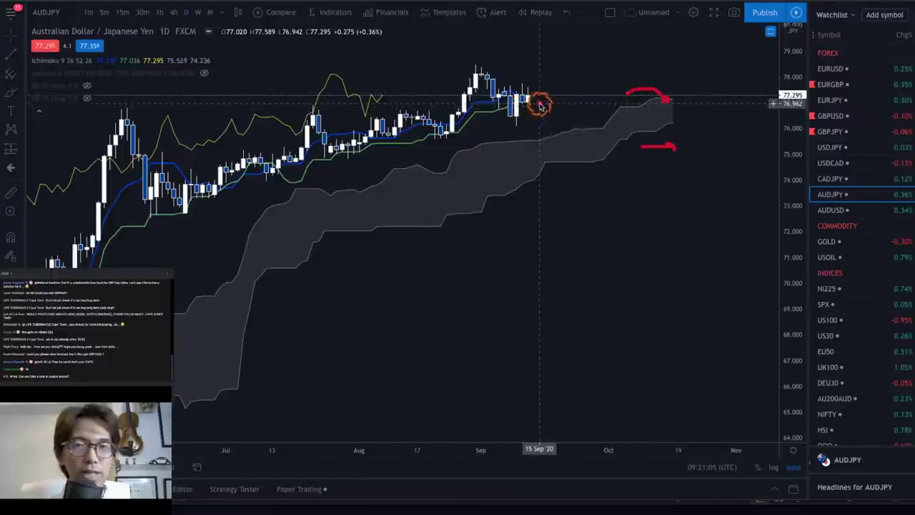
mouse_move(533, 102)
mouse_down()
mouse_move(556, 132)
mouse_move(548, 129)
mouse_up()
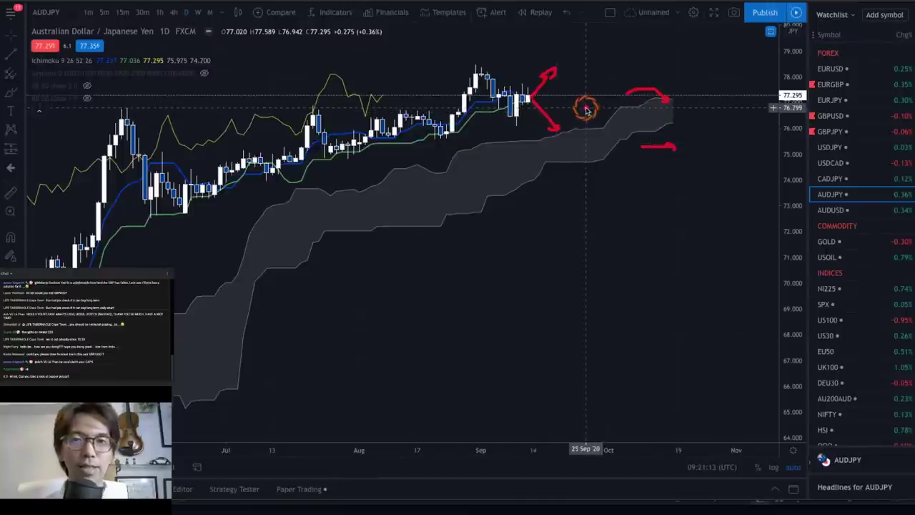
drag(514, 116, 532, 96)
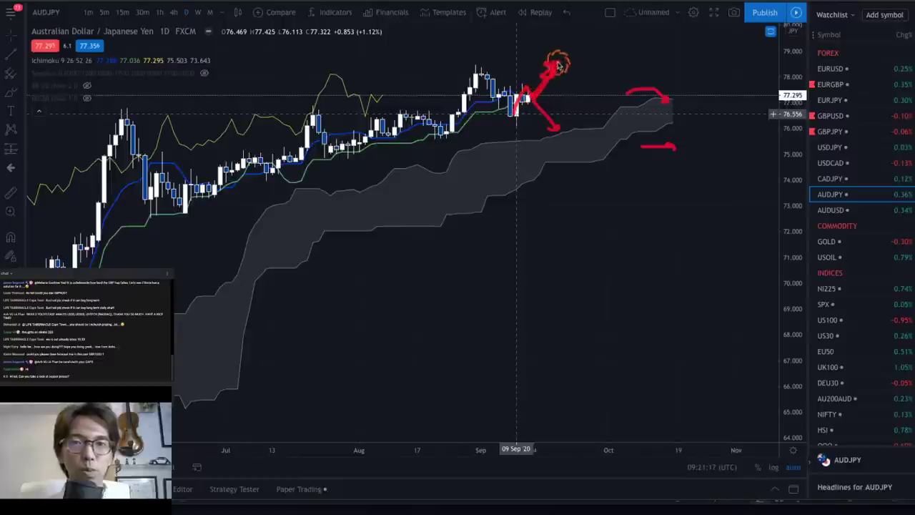
mouse_move(559, 64)
mouse_down()
mouse_move(567, 80)
mouse_move(572, 70)
mouse_move(563, 78)
mouse_up()
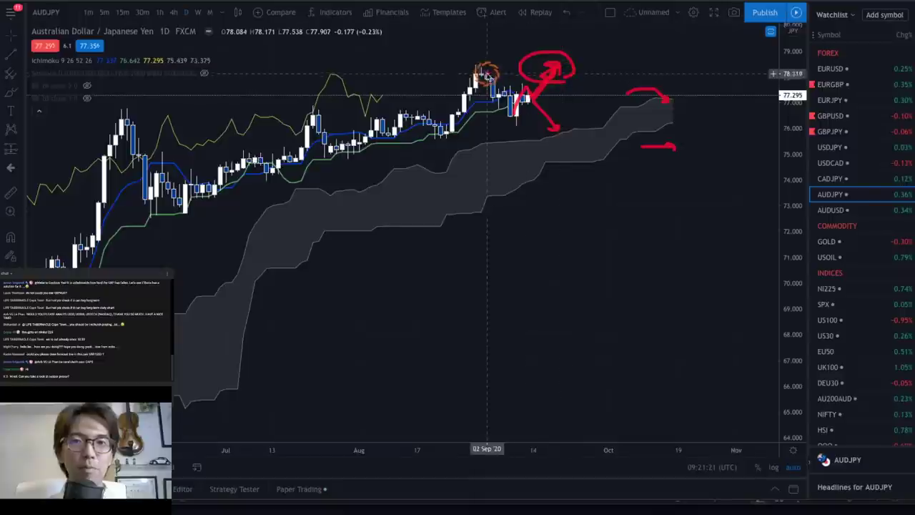
drag(478, 69, 512, 114)
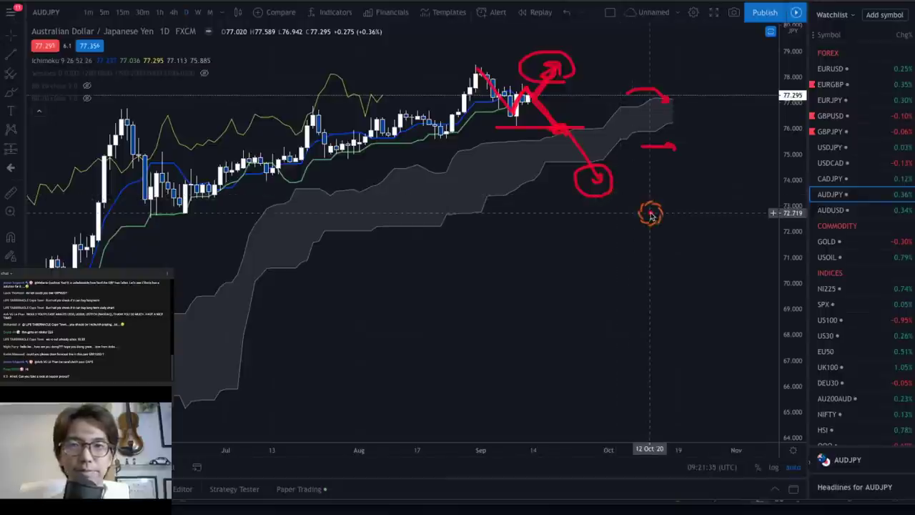
key(Escape)
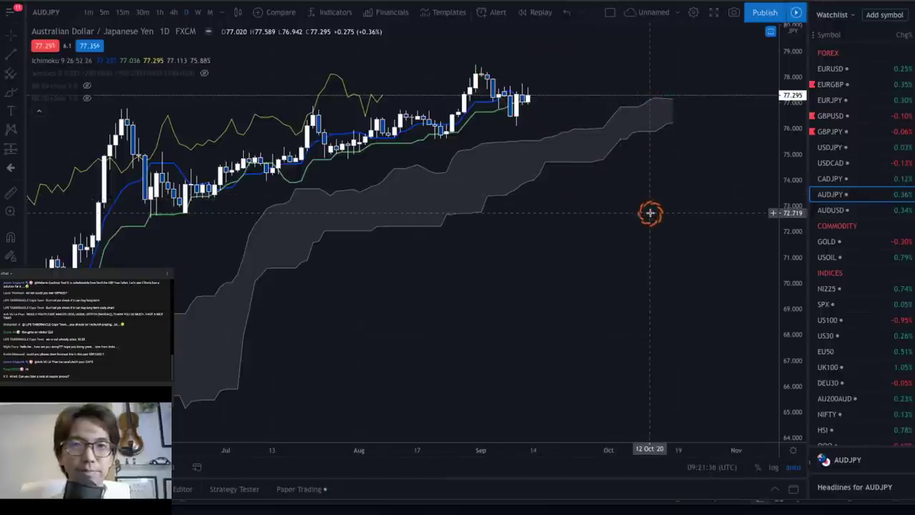
Open AUDUSD on the 1W interval and set cyan levels at 0.73272 and 0.71962.
click(862, 211)
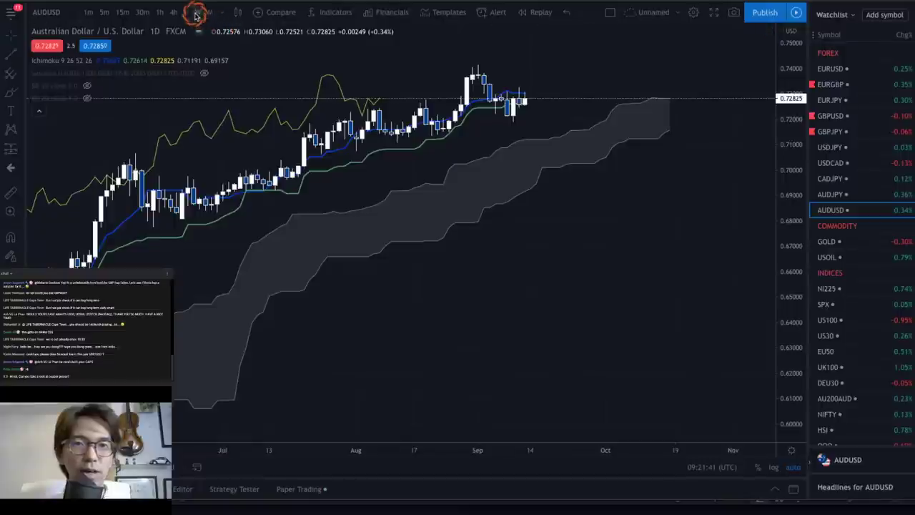
text(1w)
key(Return)
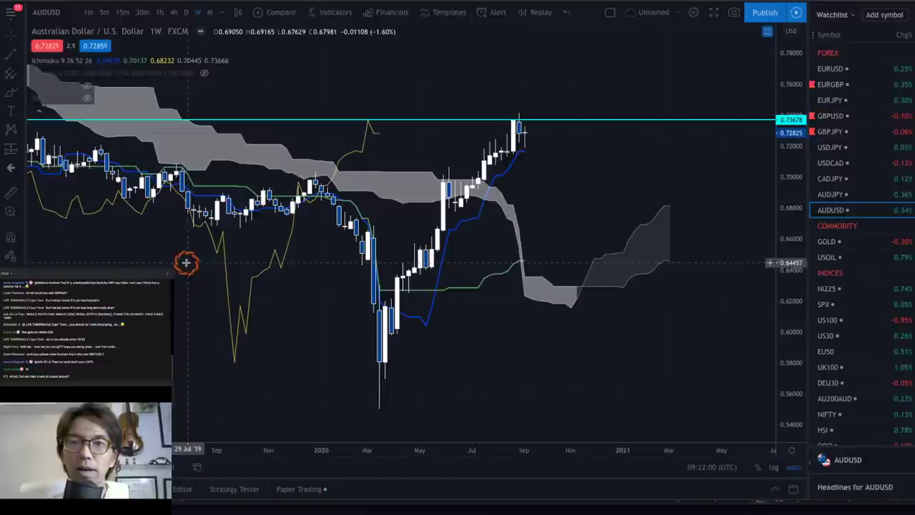
click(559, 120)
drag(559, 120, 558, 127)
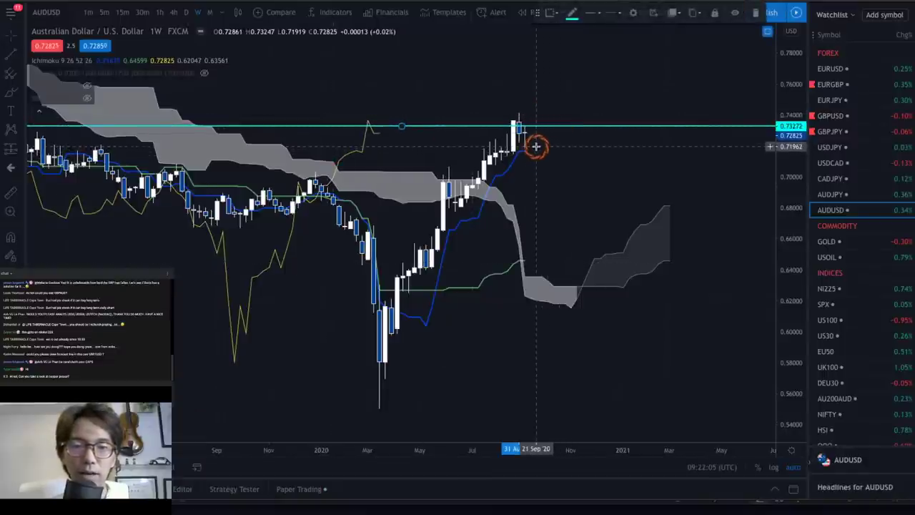
key(alt+h)
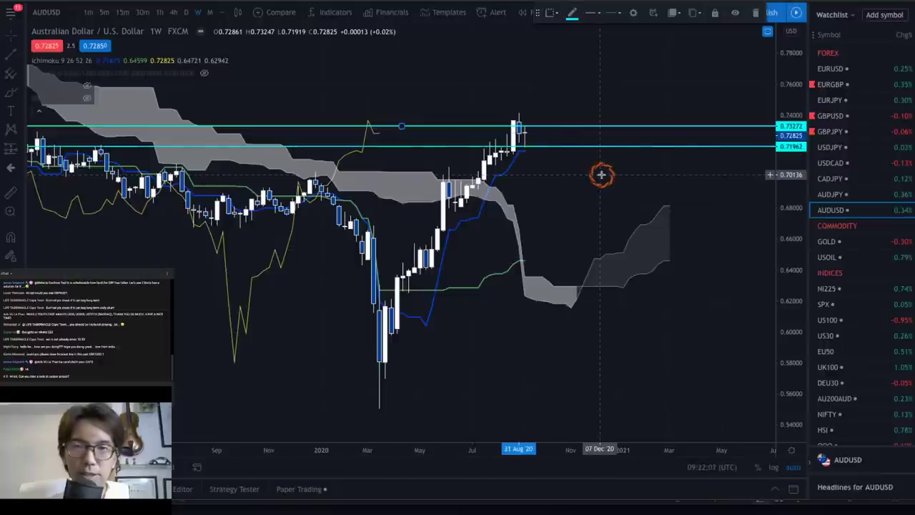
Return AUDUSD to daily candles with a vertically stretched price scale.
click(187, 12)
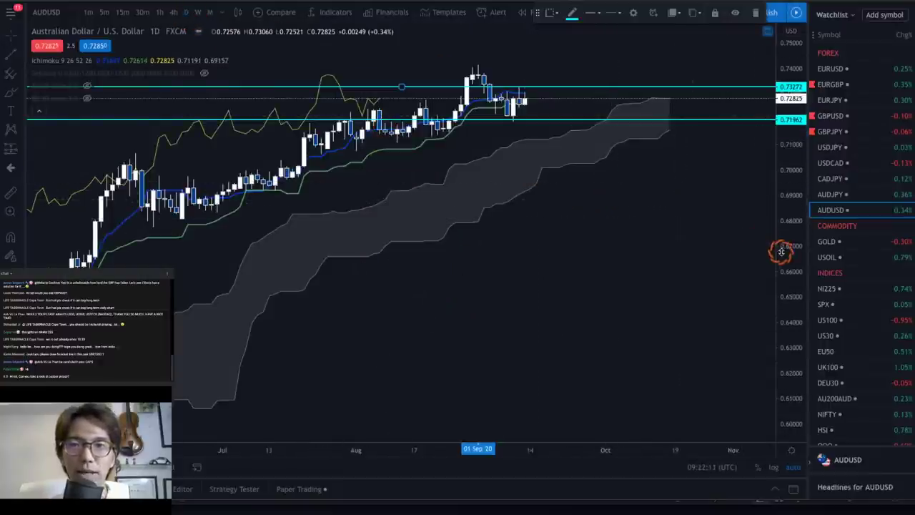
drag(782, 252, 796, 153)
drag(680, 155, 637, 327)
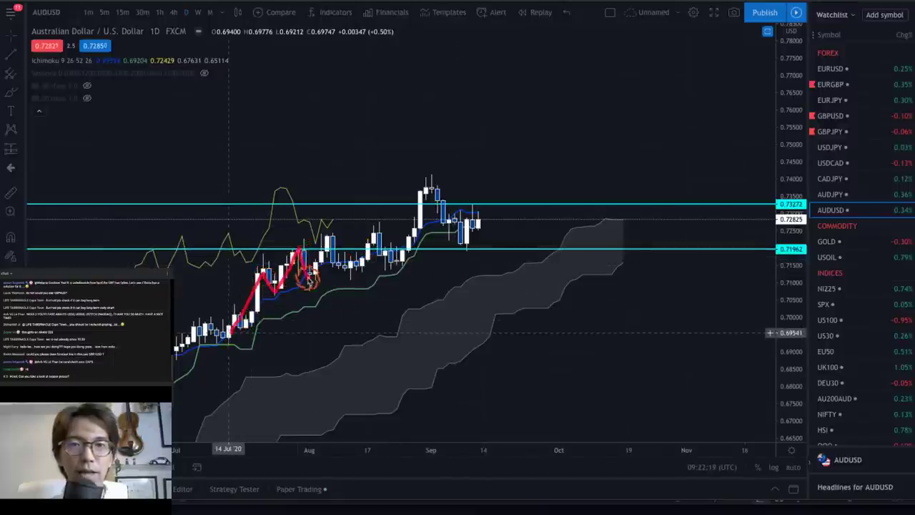
mouse_move(352, 243)
mouse_down()
mouse_move(372, 252)
mouse_move(410, 200)
mouse_up()
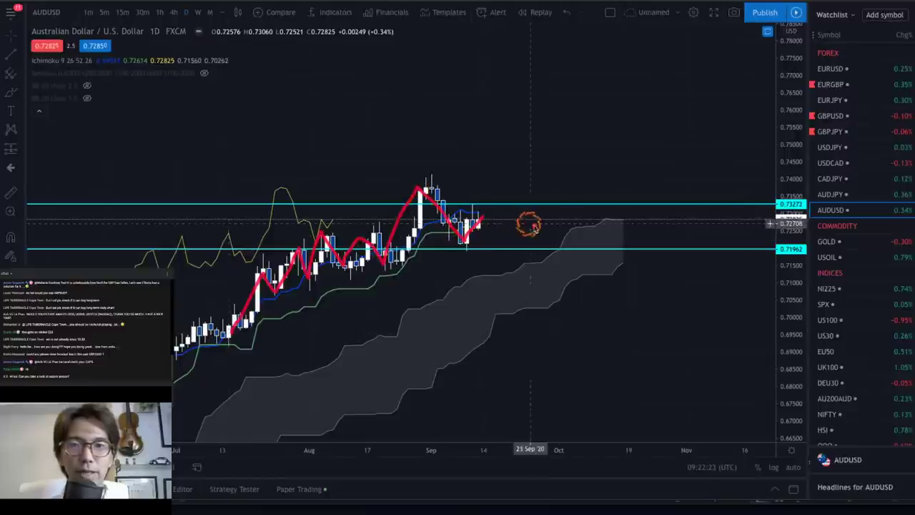
mouse_move(486, 213)
mouse_down()
mouse_move(495, 216)
mouse_move(486, 216)
mouse_up()
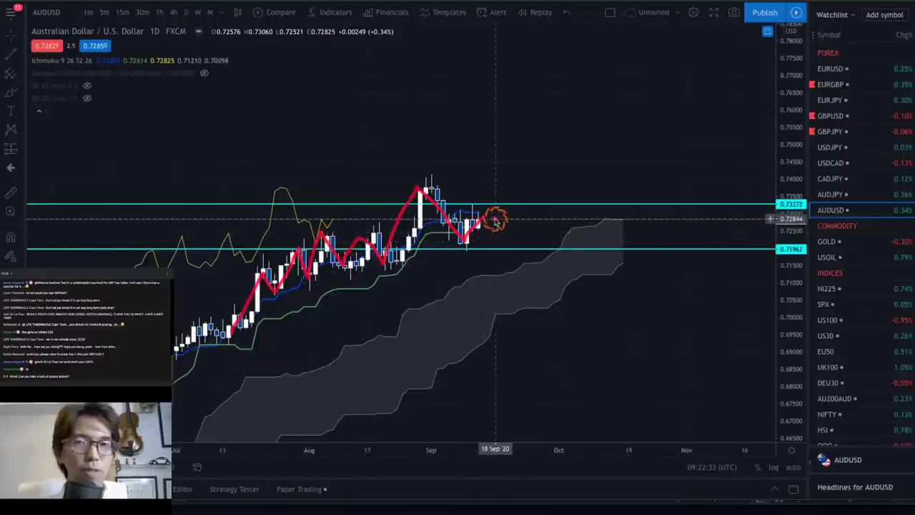
mouse_move(501, 201)
mouse_down()
mouse_move(530, 160)
mouse_move(541, 176)
mouse_up()
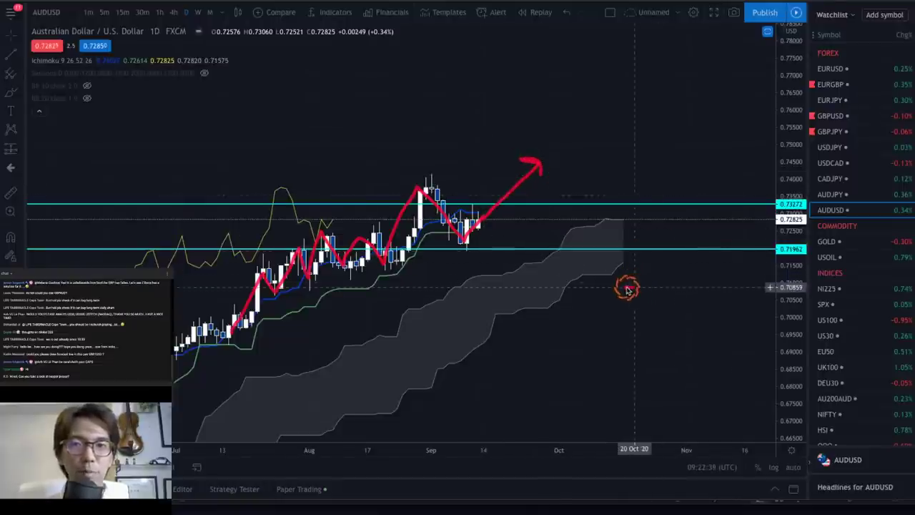
drag(642, 267, 632, 288)
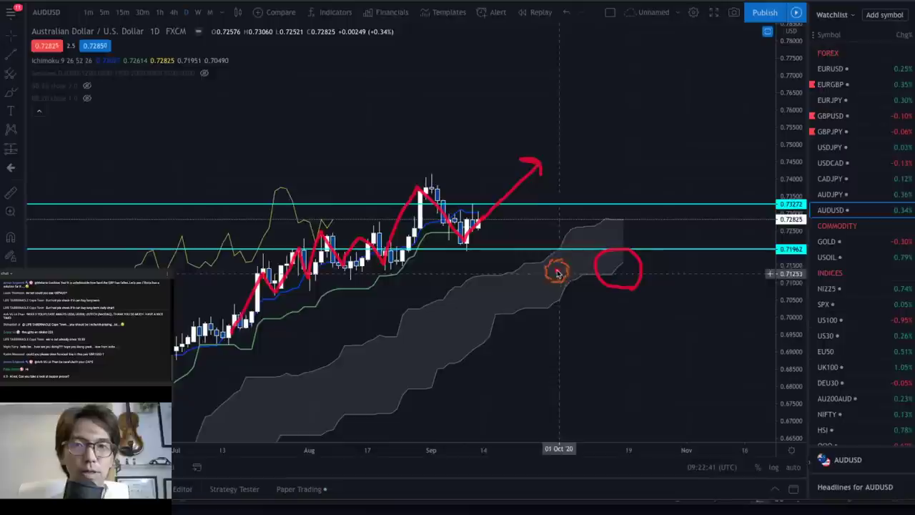
key(Escape)
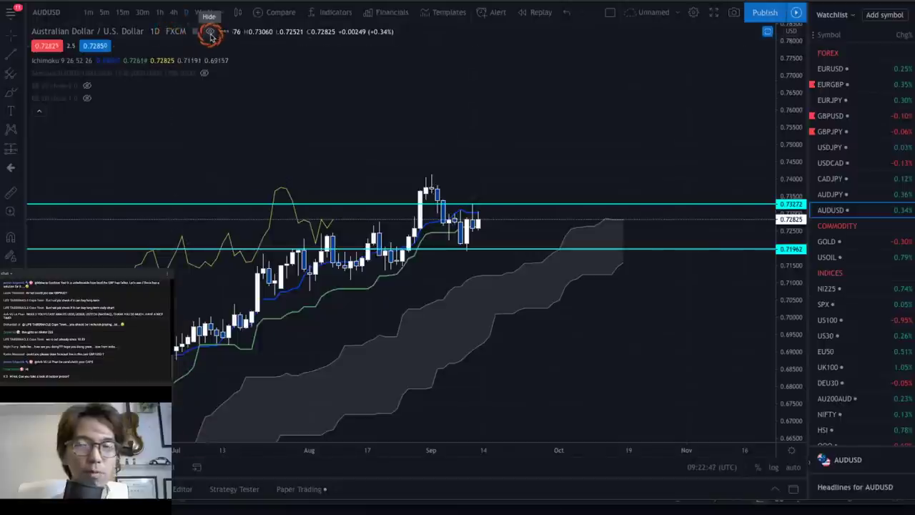
click(211, 33)
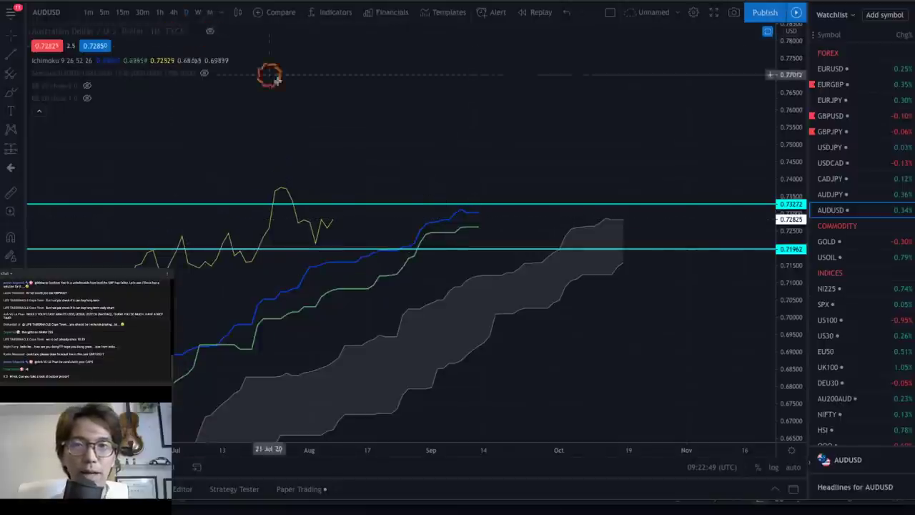
mouse_move(476, 211)
mouse_down()
mouse_move(460, 239)
mouse_move(476, 239)
mouse_move(476, 221)
mouse_move(502, 214)
mouse_up()
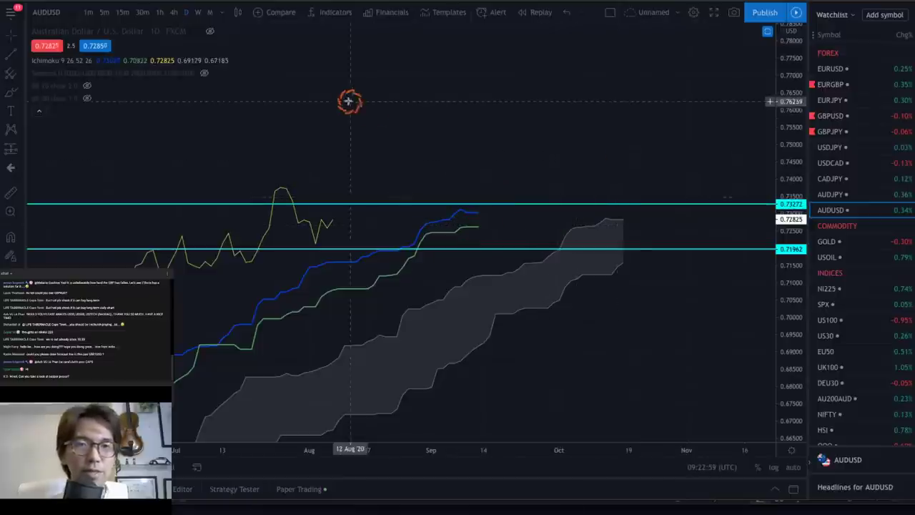
click(211, 32)
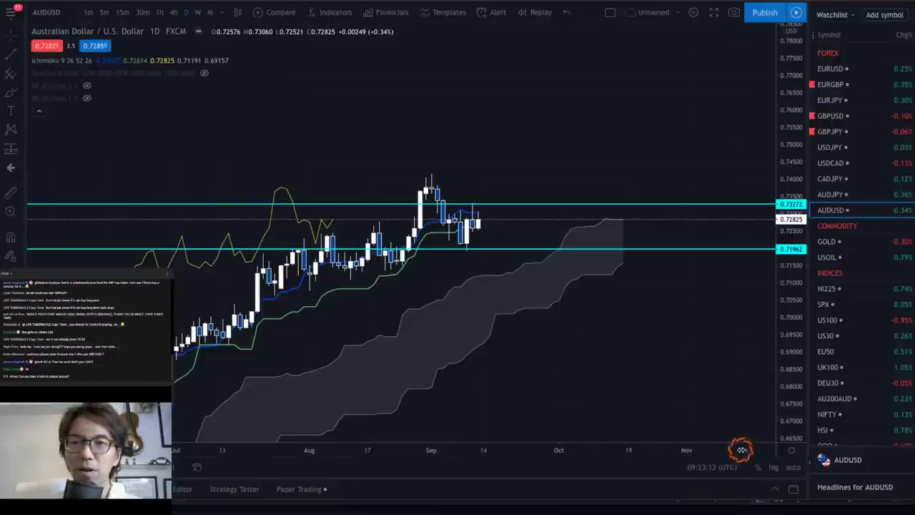
Load GOLD, toggle weekly then daily candles, and bring earlier July data into view.
click(828, 241)
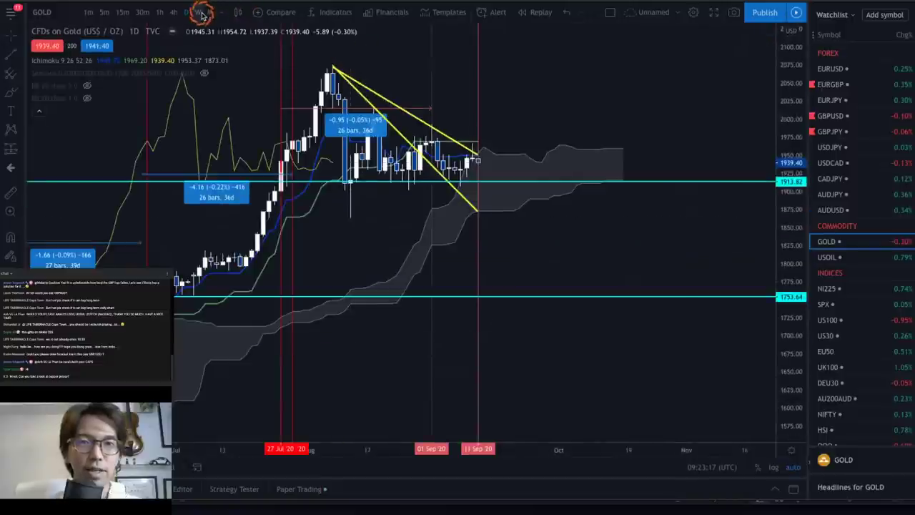
click(199, 13)
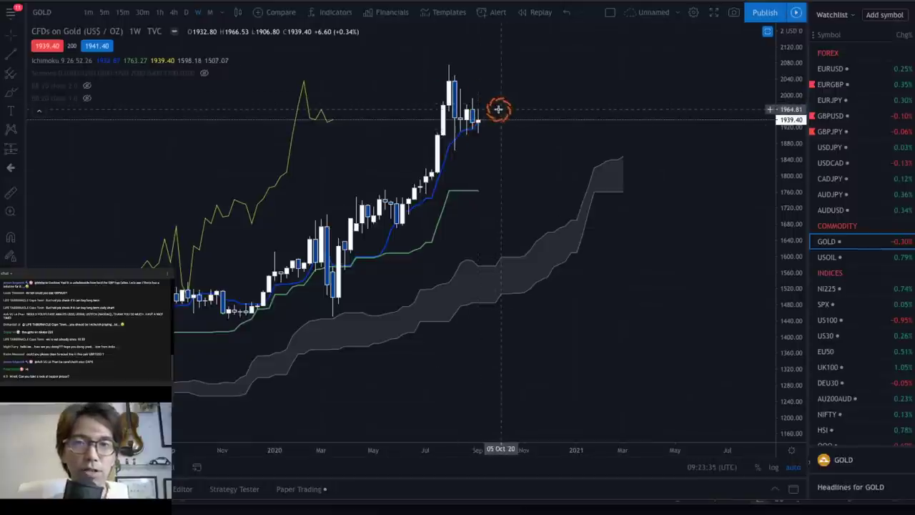
click(188, 13)
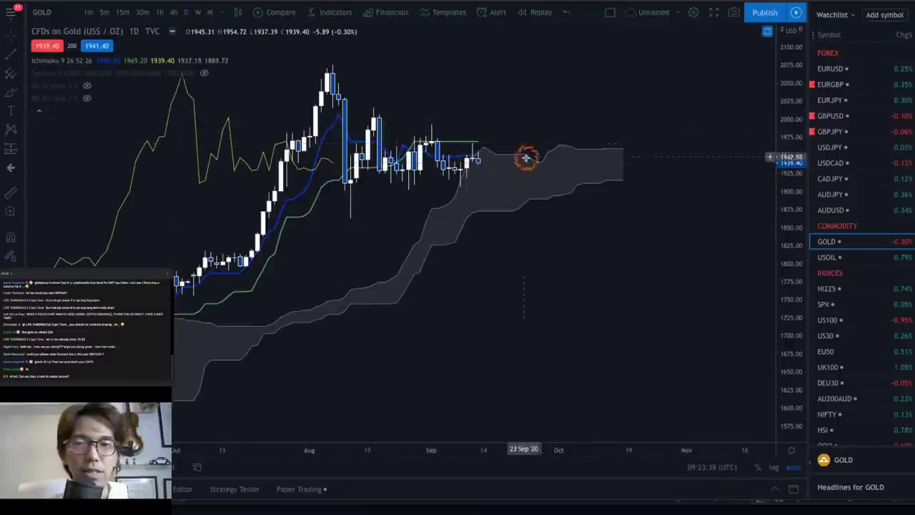
drag(533, 129, 608, 132)
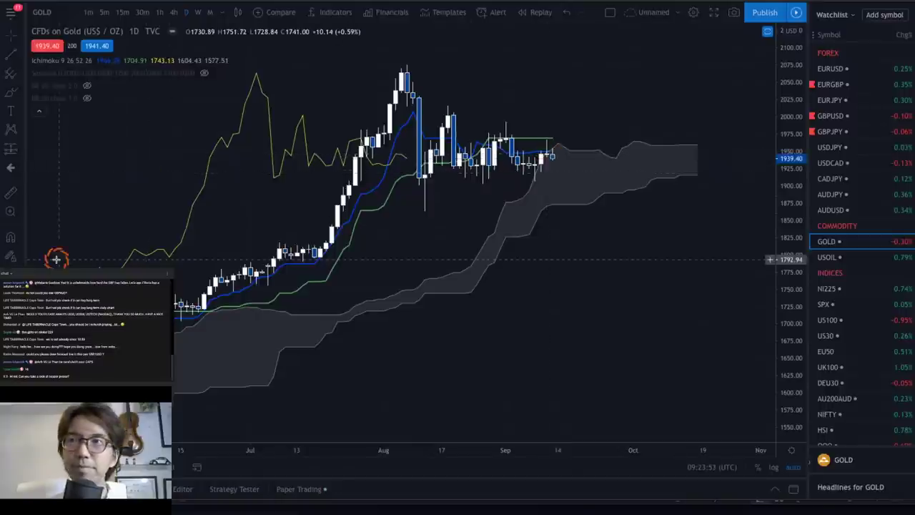
Reveal all saved drawings on the GOLD chart and frame more price history.
click(10, 256)
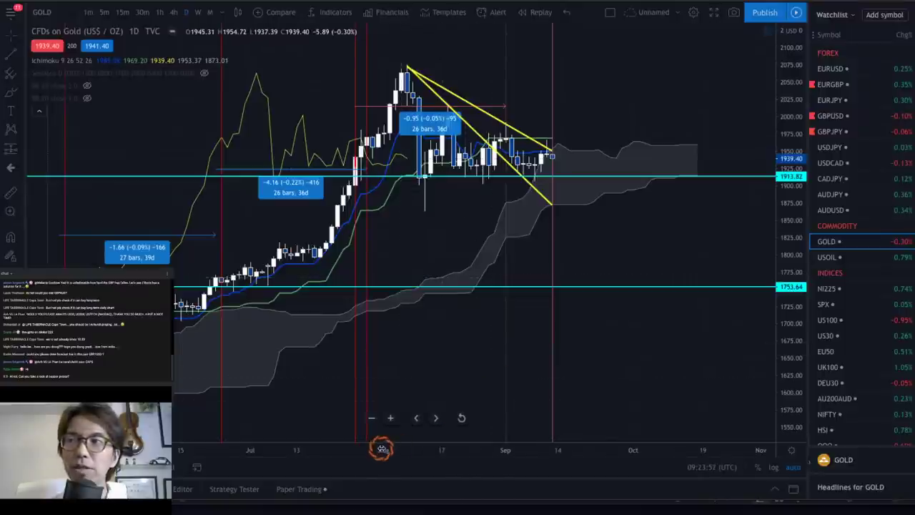
drag(378, 450, 450, 450)
drag(493, 202, 472, 228)
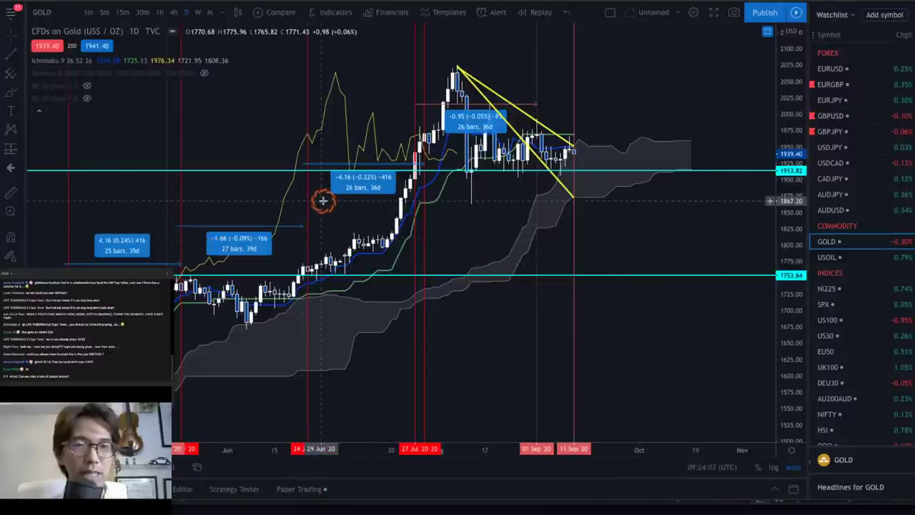
drag(486, 255, 384, 225)
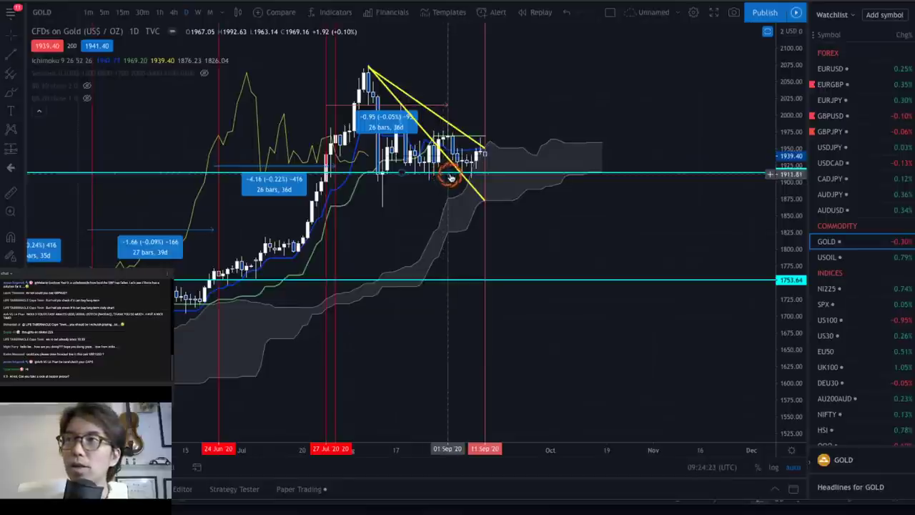
text(a)
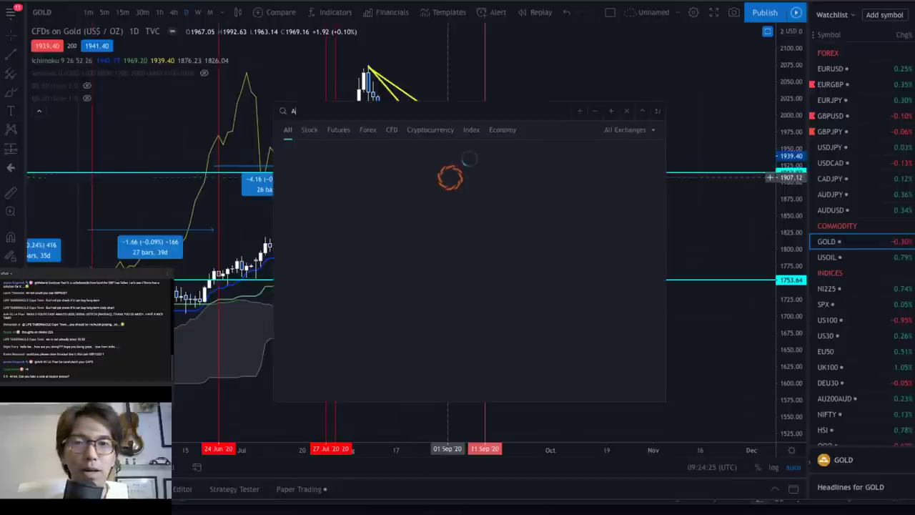
text(a)
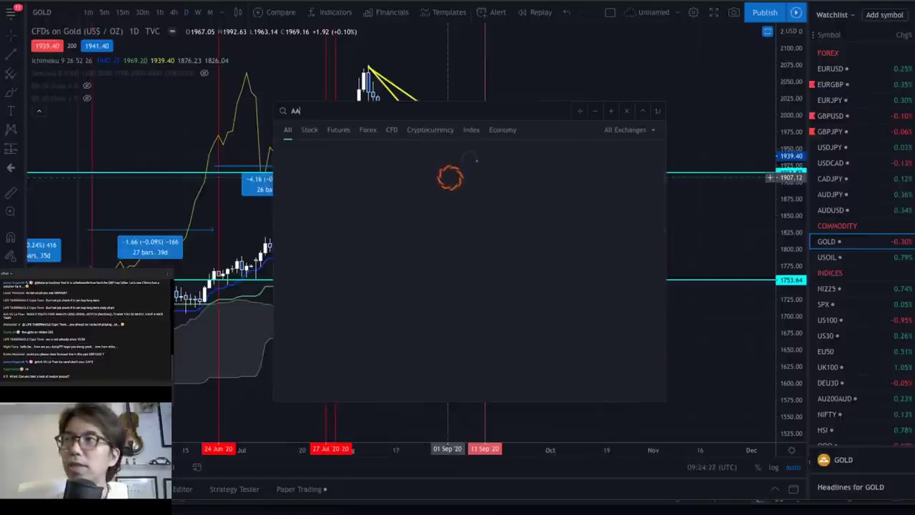
click(447, 104)
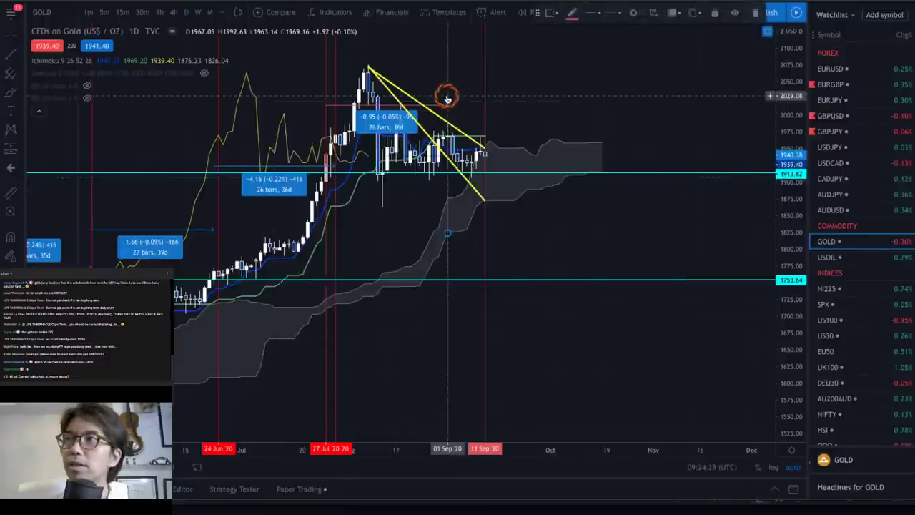
click(450, 214)
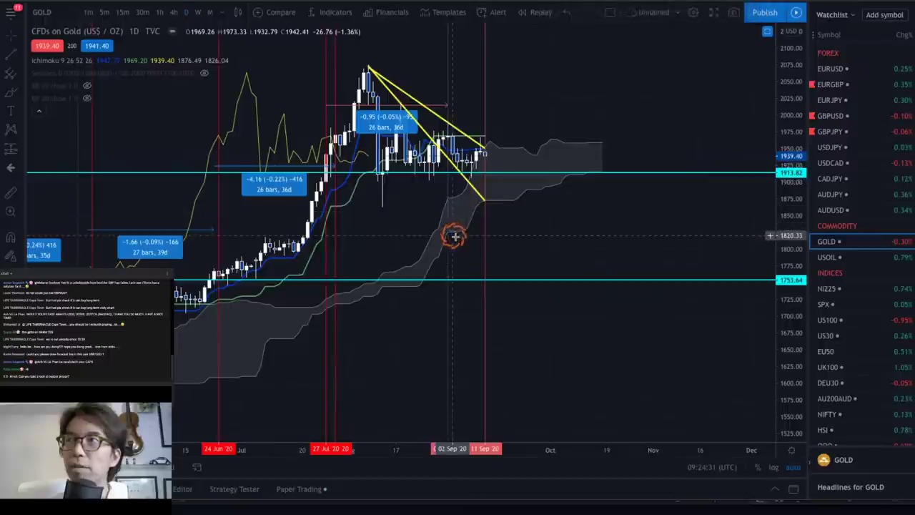
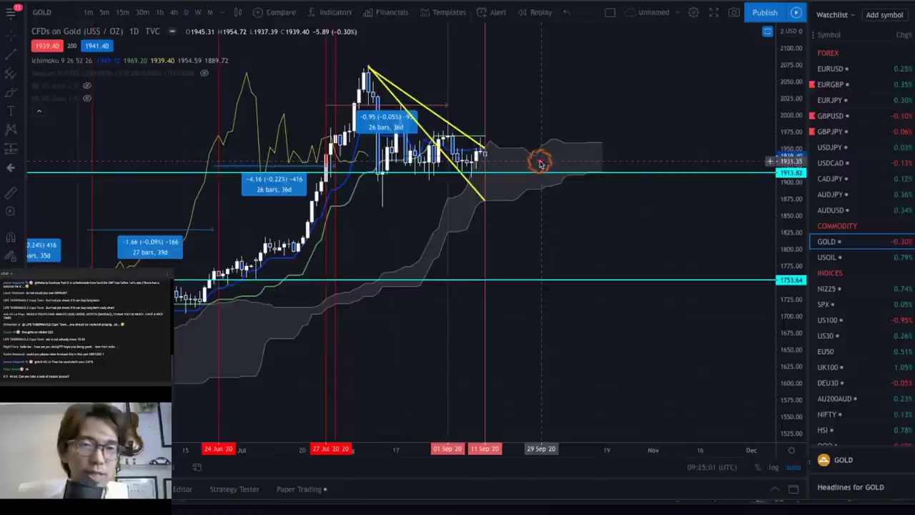
Sketch red projections from the triangle apex: a V-path, a line at the recent high, and rise and drop arrows.
mouse_move(484, 156)
mouse_down()
mouse_move(494, 190)
mouse_move(518, 162)
mouse_move(565, 169)
mouse_move(562, 158)
mouse_move(565, 172)
mouse_up()
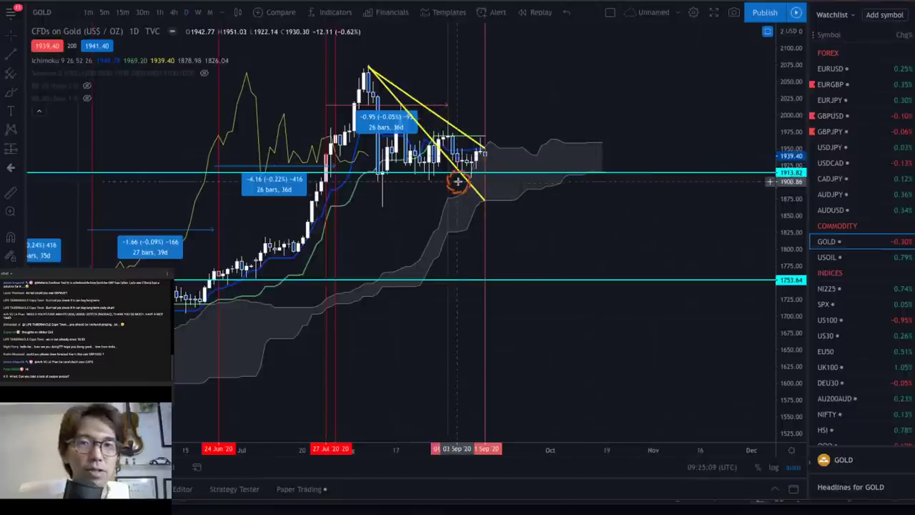
drag(453, 184, 478, 167)
drag(347, 73, 512, 73)
mouse_move(485, 150)
mouse_down()
mouse_move(531, 61)
mouse_move(538, 69)
mouse_up()
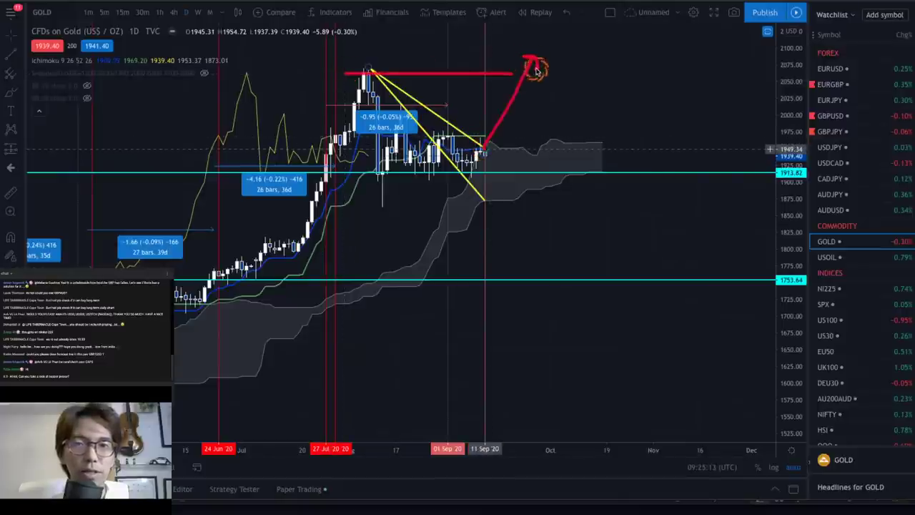
drag(493, 151, 517, 221)
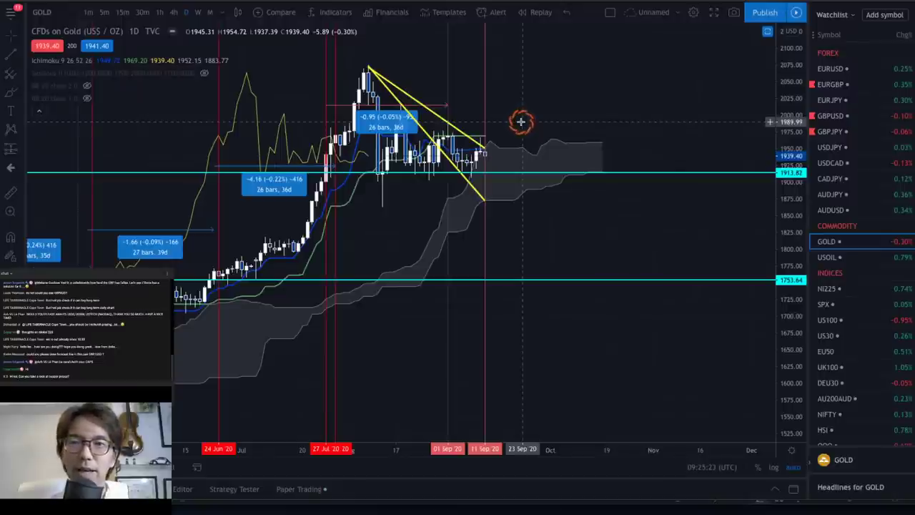
Switch to USOIL, compress the price scale to show the 25–49 range, and adjust the yellow trendline.
click(831, 257)
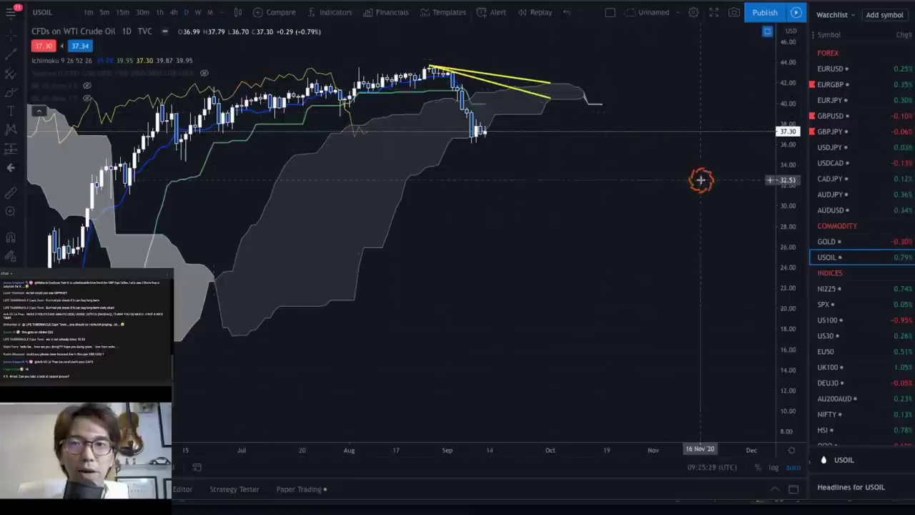
drag(778, 252, 793, 143)
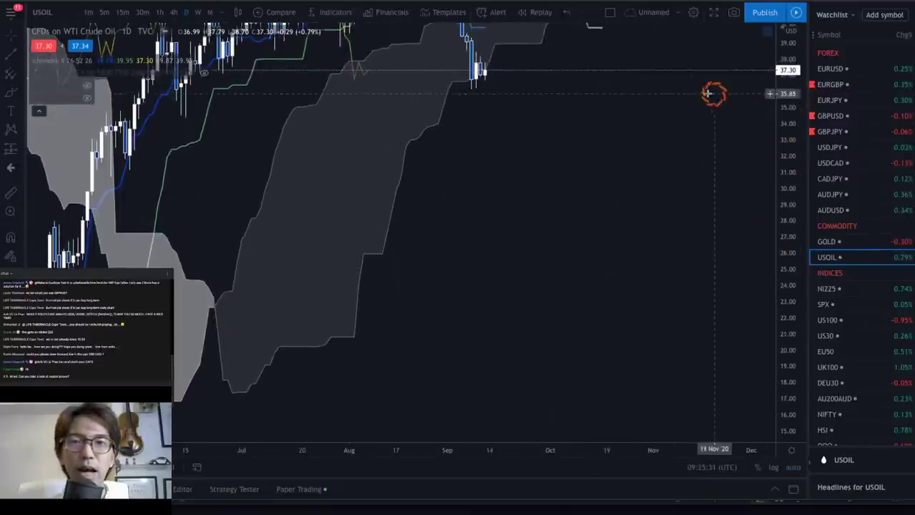
drag(713, 92, 655, 290)
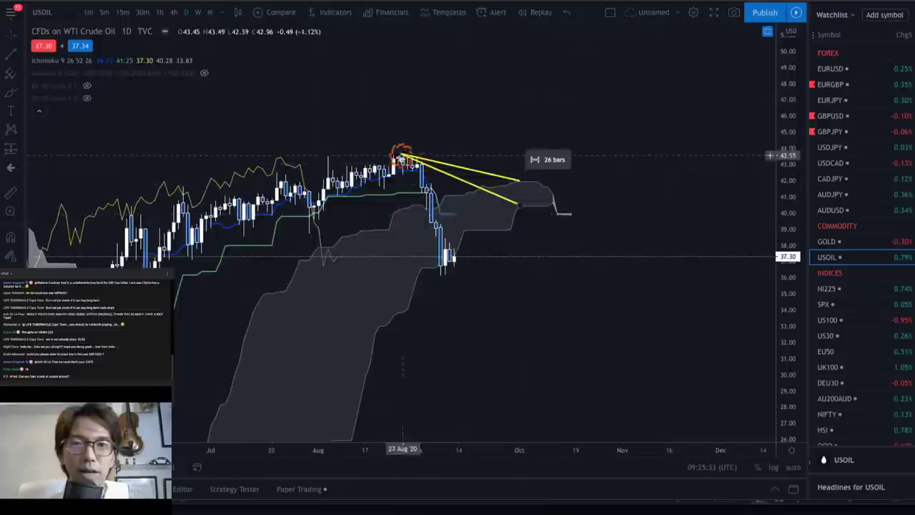
drag(513, 205, 520, 206)
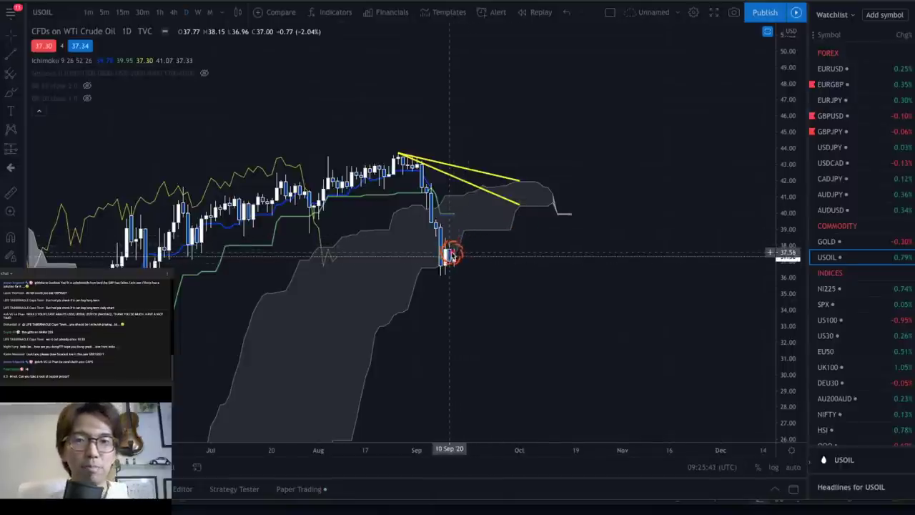
Draw red rising and flat lines from the last candle, then erase the red strokes.
drag(452, 254, 516, 153)
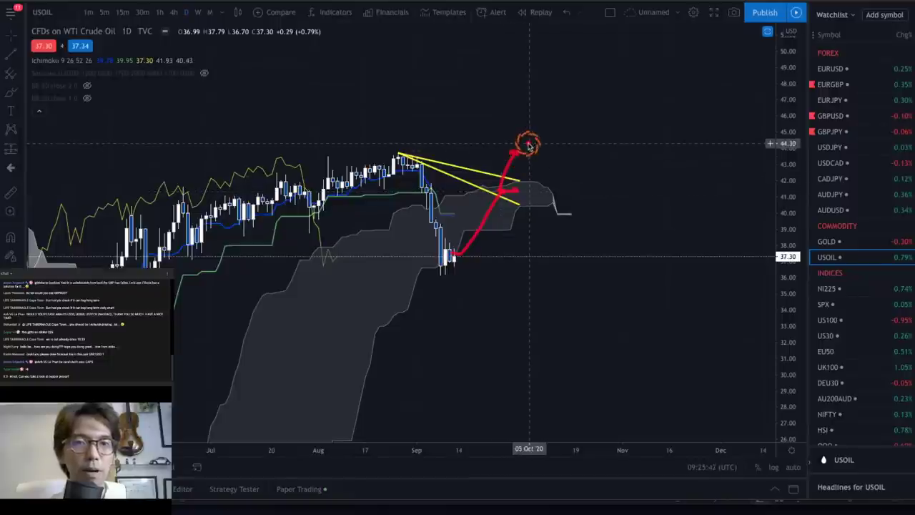
drag(456, 256, 512, 261)
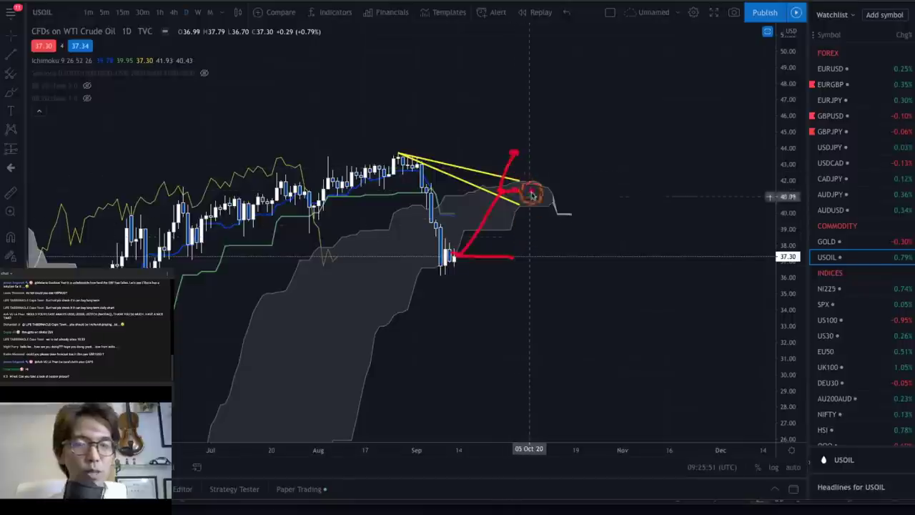
key(Escape)
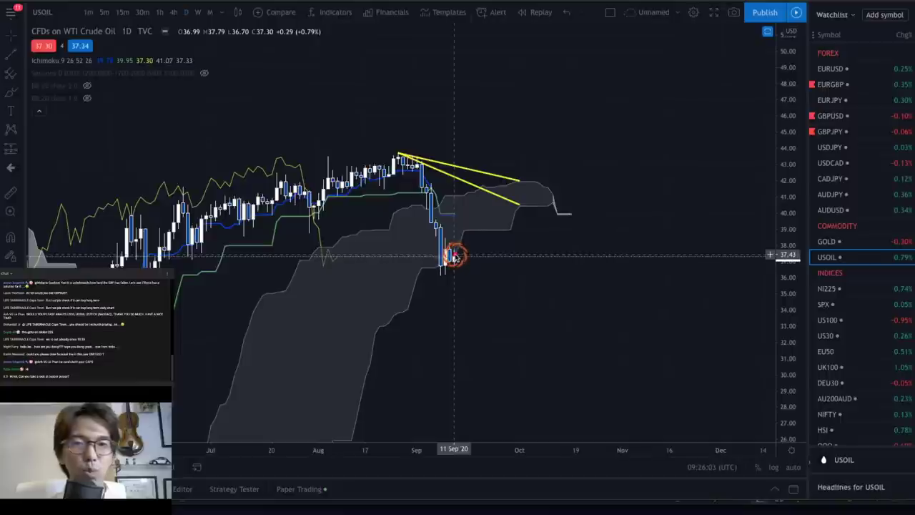
mouse_move(468, 277)
mouse_down()
mouse_move(489, 271)
mouse_move(519, 321)
mouse_up()
key(ctrl+z)
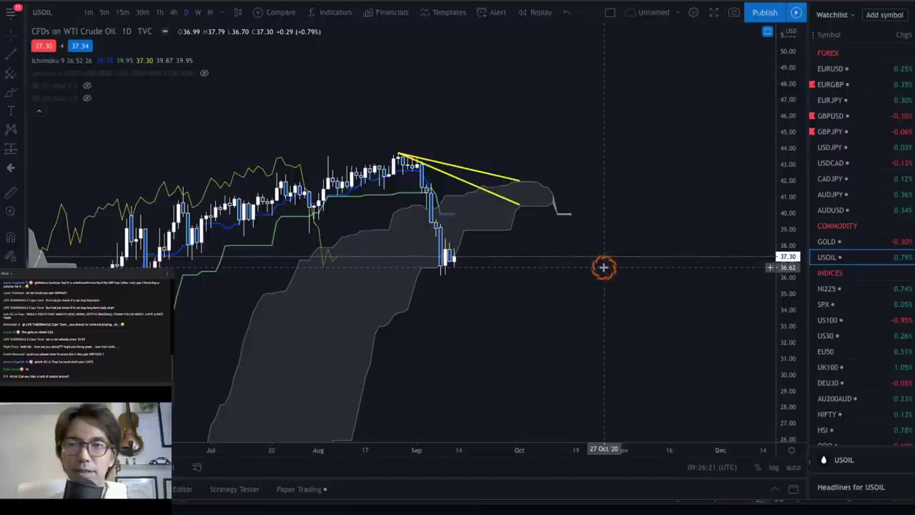
Switch to NI225 and pan and rescale so the future cloud fits on screen.
click(871, 289)
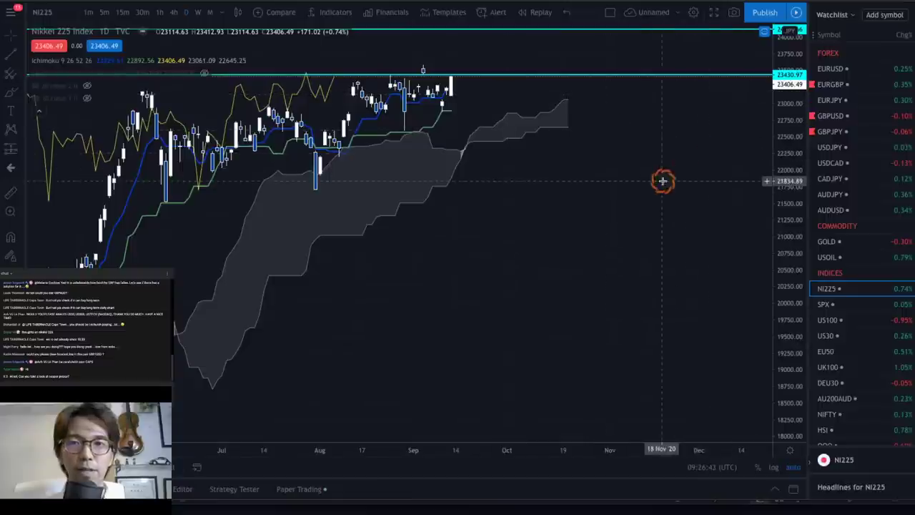
drag(662, 181, 723, 249)
drag(784, 163, 648, 219)
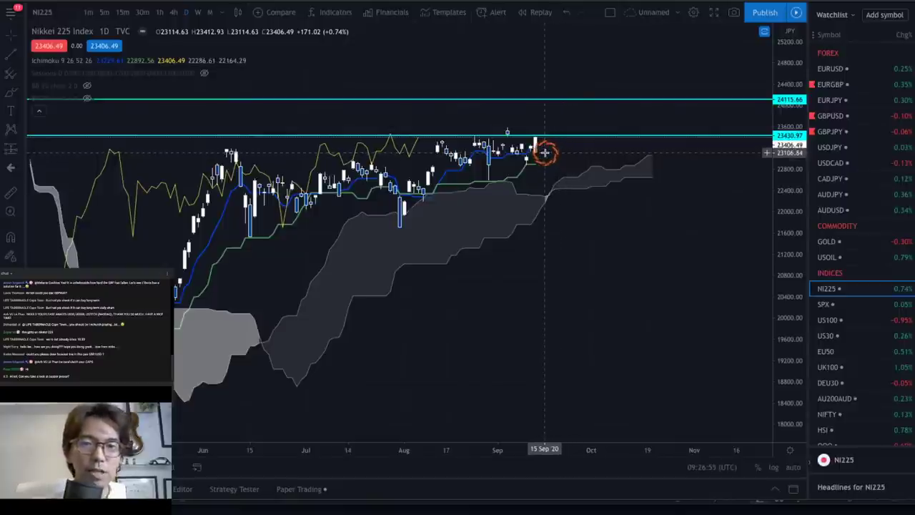
Sketch red rising arrows above the Nikkei cloud, then clear them all.
drag(536, 120, 535, 150)
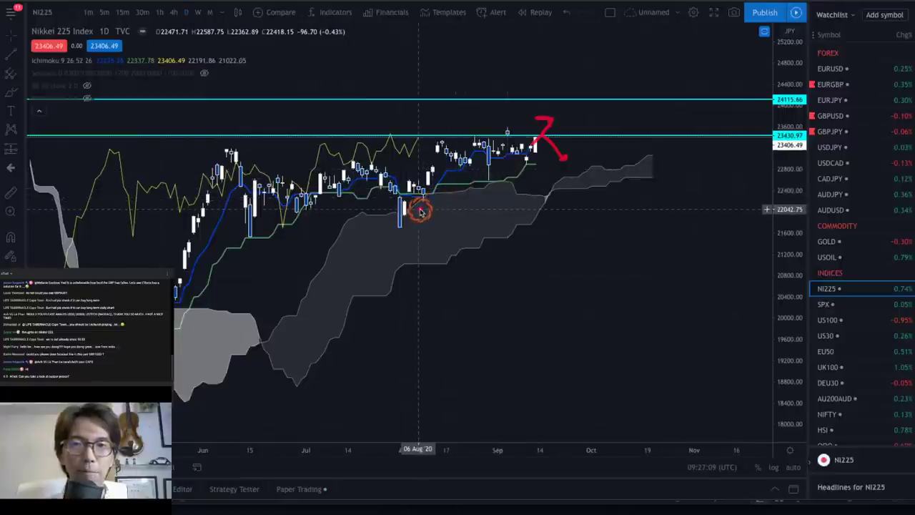
mouse_move(420, 209)
mouse_down()
mouse_move(511, 164)
mouse_move(605, 151)
mouse_move(699, 98)
mouse_move(691, 111)
mouse_up()
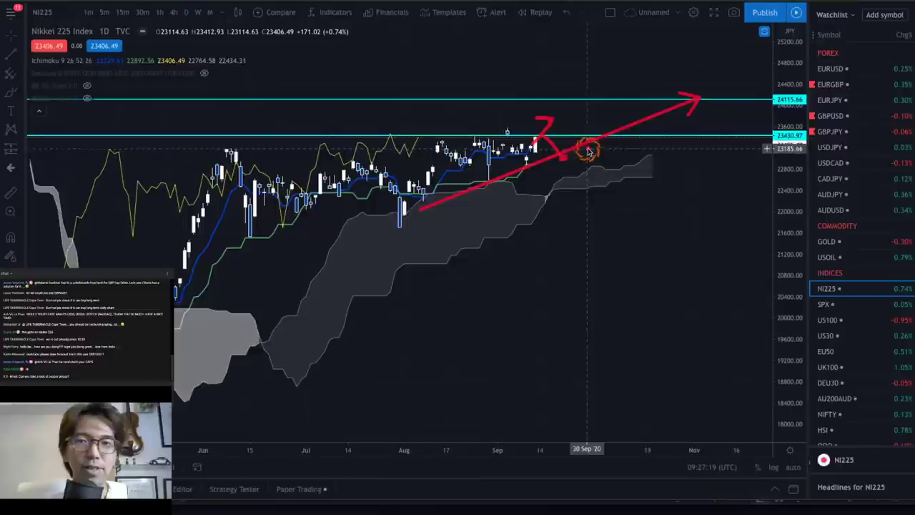
drag(565, 153, 594, 127)
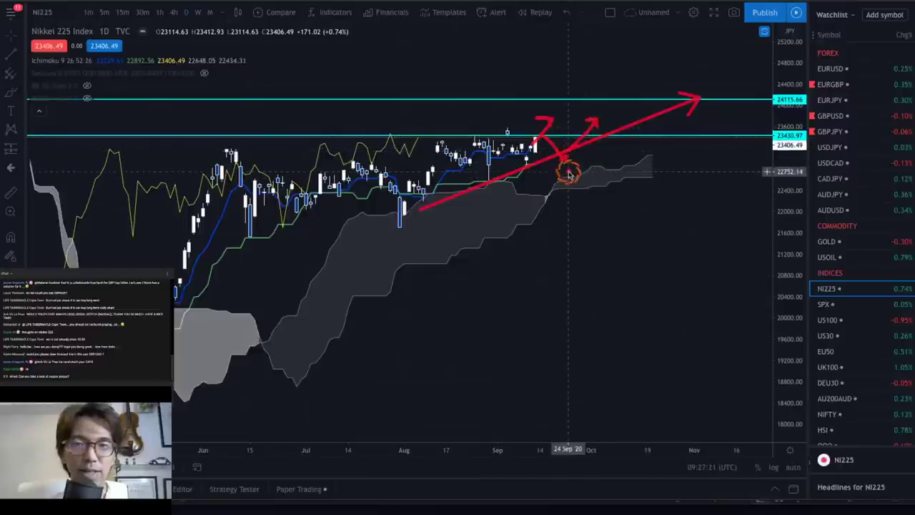
key(ctrl+alt+h)
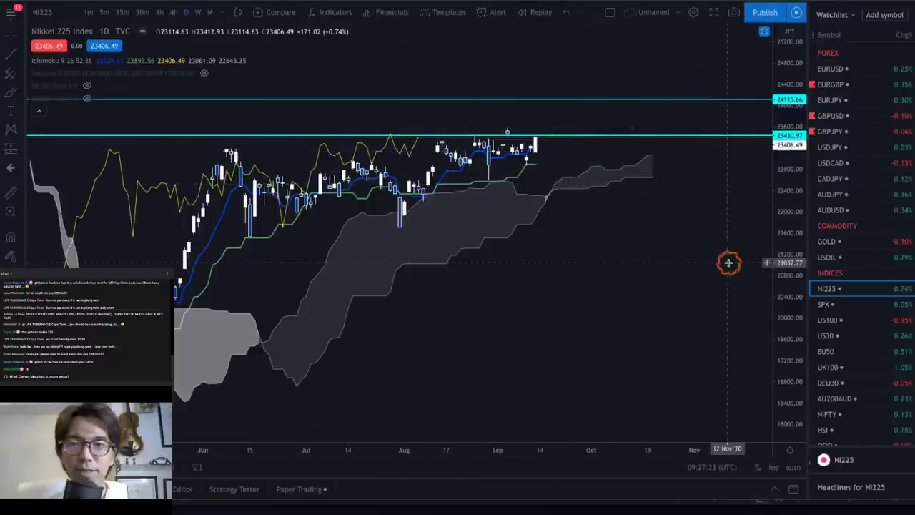
Open SPX and draw a red path circling above the last candle, then dropping into the cloud.
click(837, 307)
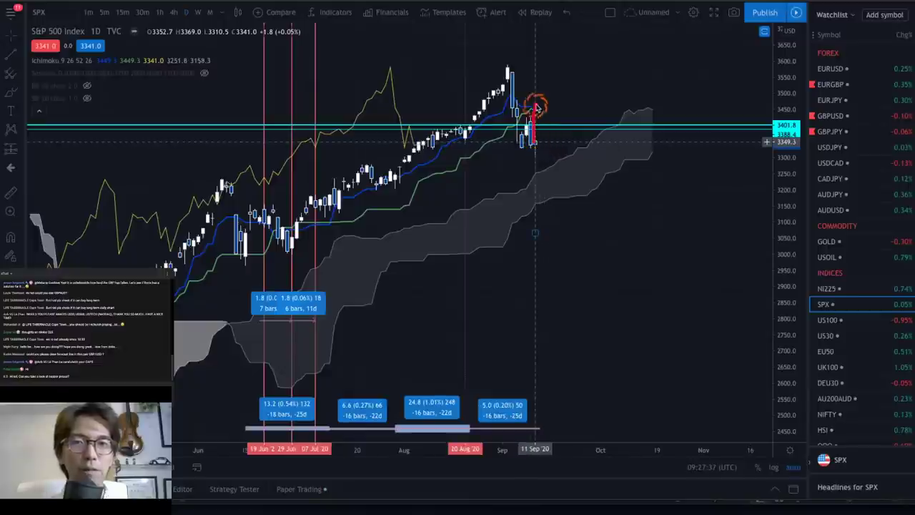
mouse_move(536, 106)
mouse_down()
mouse_move(574, 76)
mouse_move(530, 138)
mouse_move(555, 148)
mouse_move(562, 165)
mouse_up()
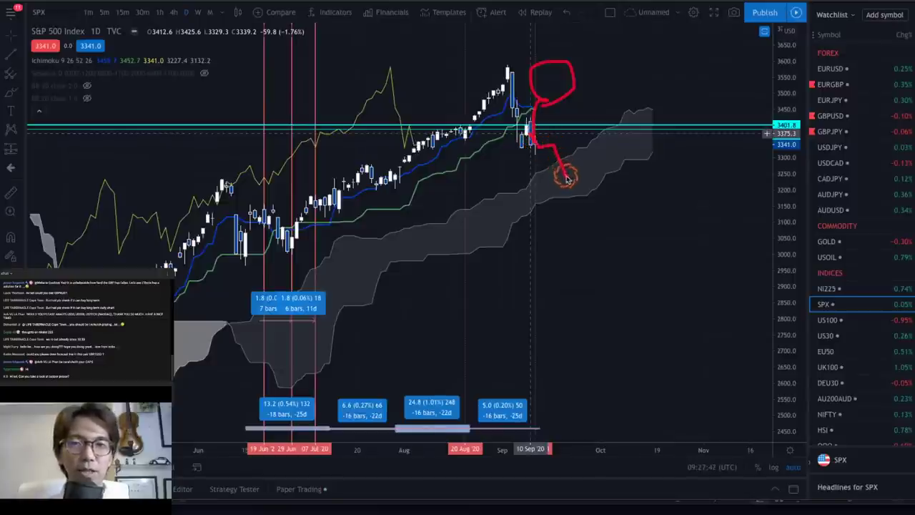
mouse_move(573, 193)
mouse_down()
mouse_move(583, 193)
mouse_move(575, 191)
mouse_up()
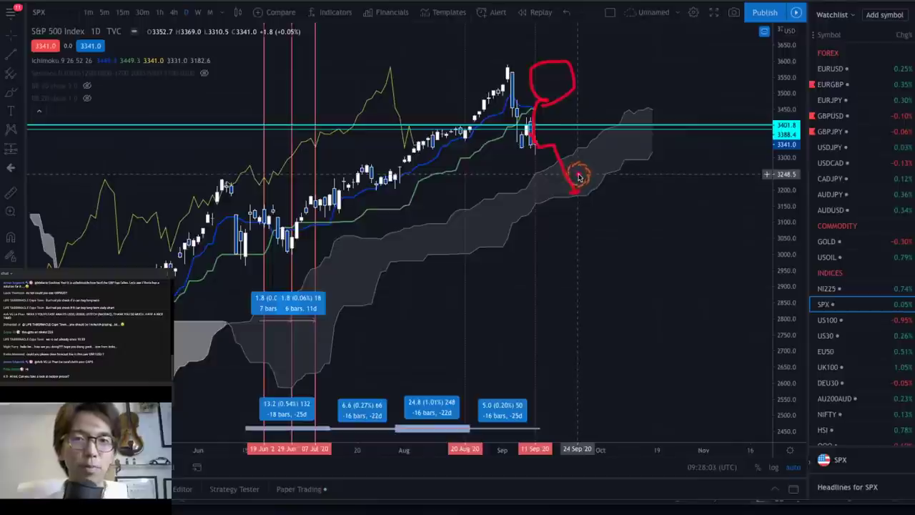
mouse_move(572, 199)
mouse_down()
mouse_move(594, 239)
mouse_move(613, 188)
mouse_move(592, 231)
mouse_up()
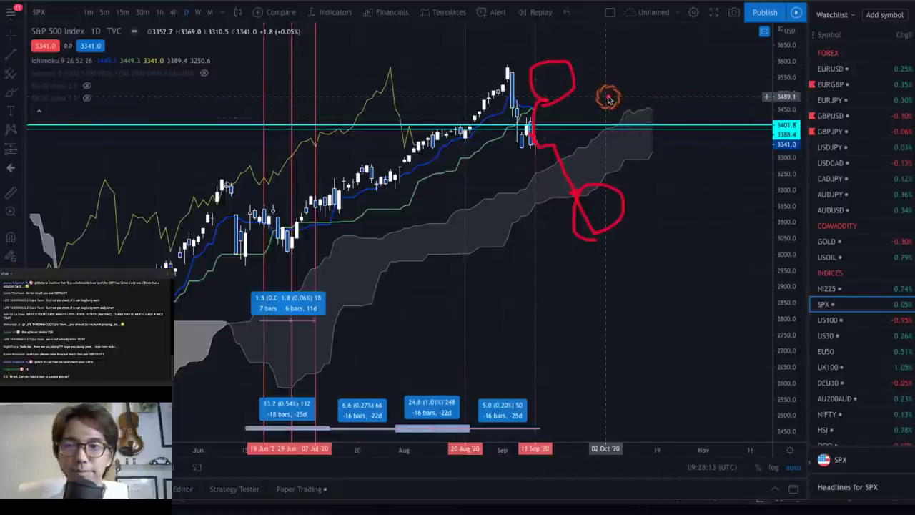
On US100, draw red paths from the August and September candles into the cloud, circling a projected low.
click(876, 322)
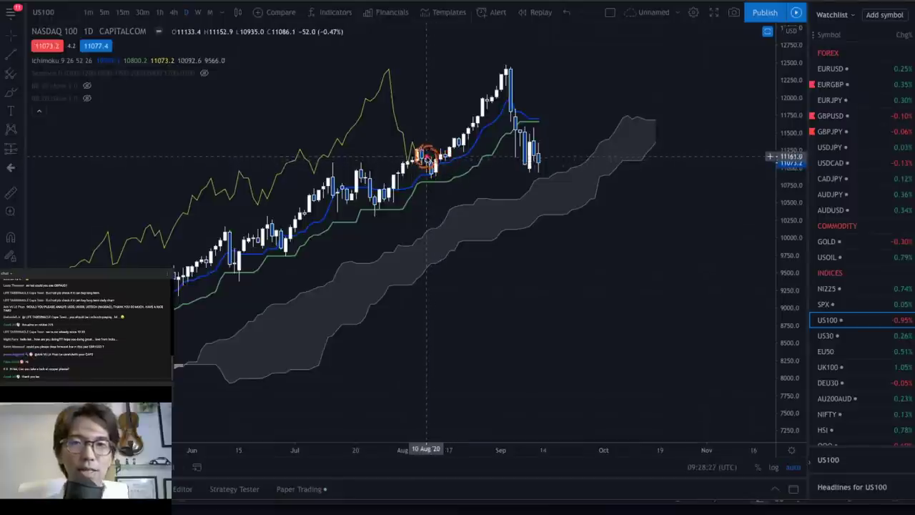
drag(420, 153, 443, 183)
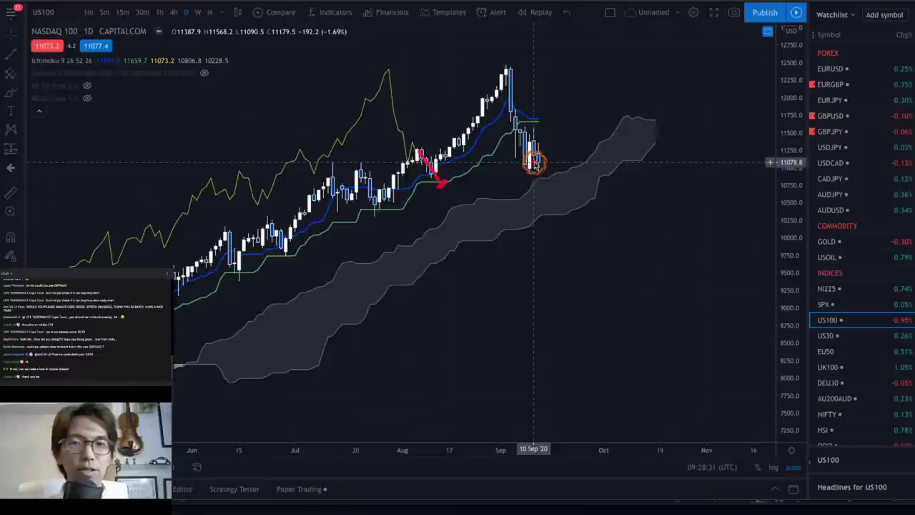
drag(535, 163, 603, 241)
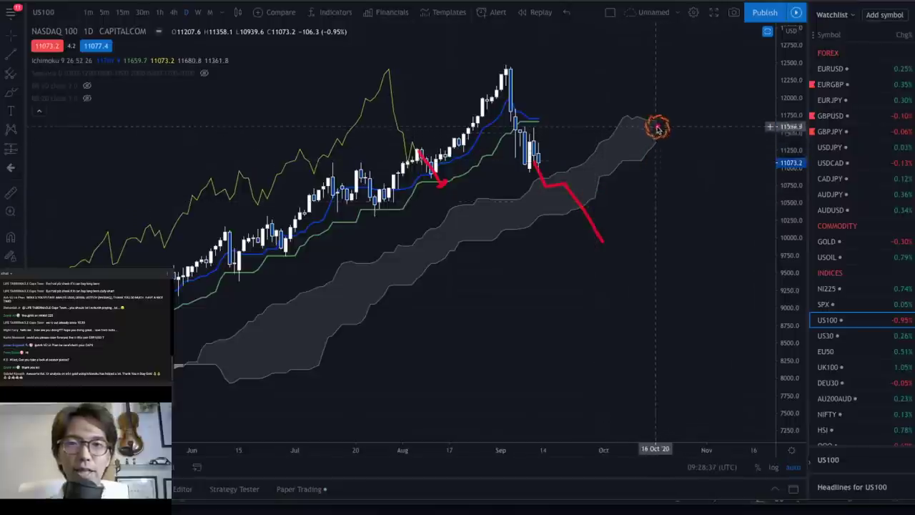
mouse_move(649, 120)
mouse_down()
mouse_move(701, 149)
mouse_move(703, 140)
mouse_up()
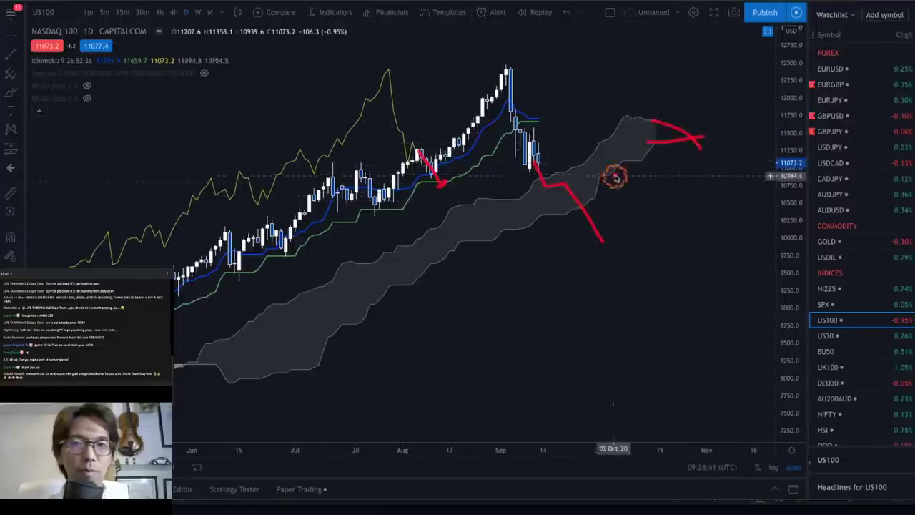
mouse_move(607, 255)
mouse_down()
mouse_move(610, 216)
mouse_move(607, 253)
mouse_up()
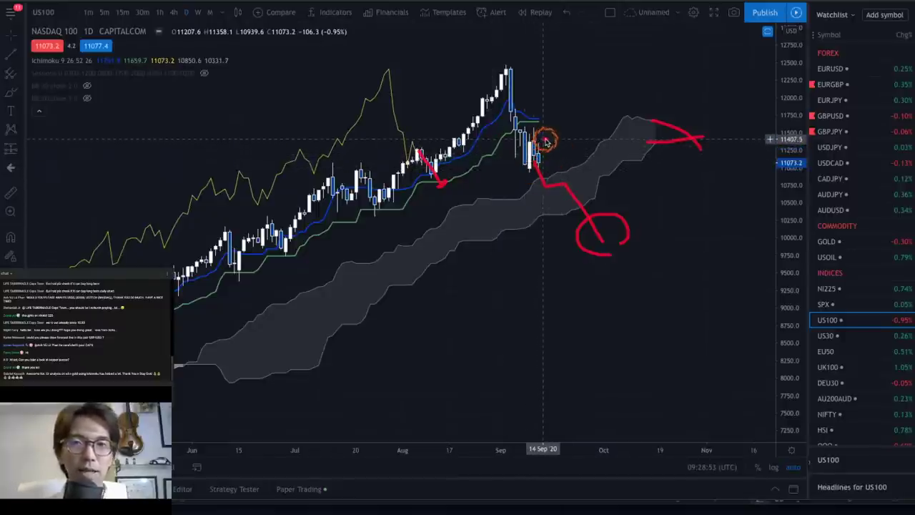
Sketch a red projected rise above the latest candles, clear all drawings, and open US30.
mouse_move(545, 141)
mouse_down()
mouse_move(548, 153)
mouse_move(562, 90)
mouse_move(577, 78)
mouse_up()
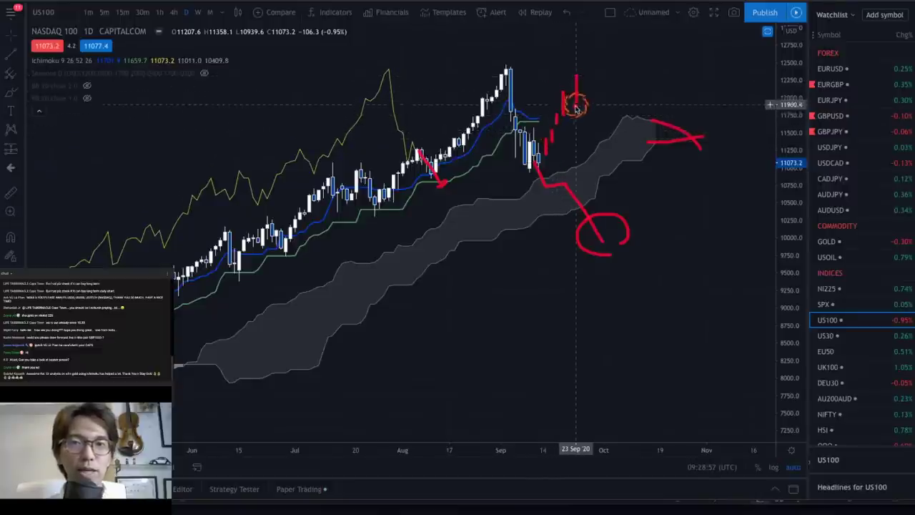
mouse_move(540, 122)
mouse_down()
mouse_move(593, 121)
mouse_move(586, 74)
mouse_move(585, 118)
mouse_up()
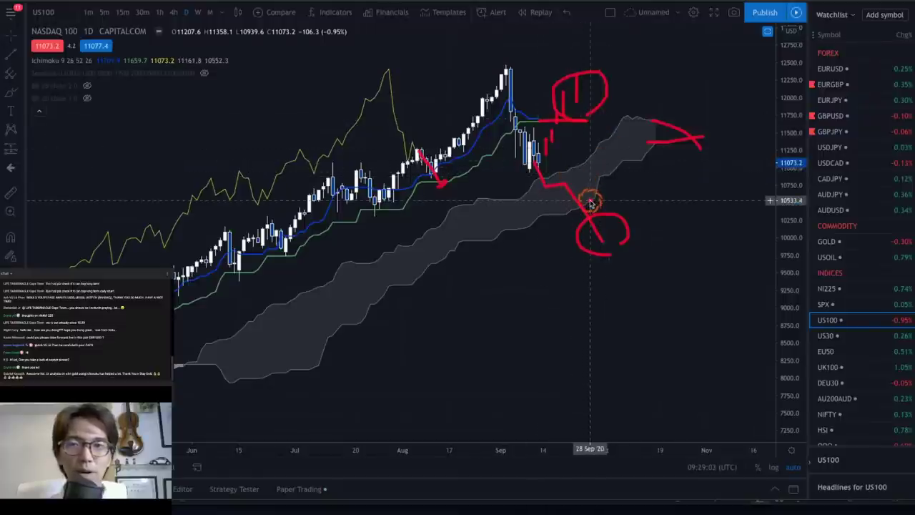
key(Escape)
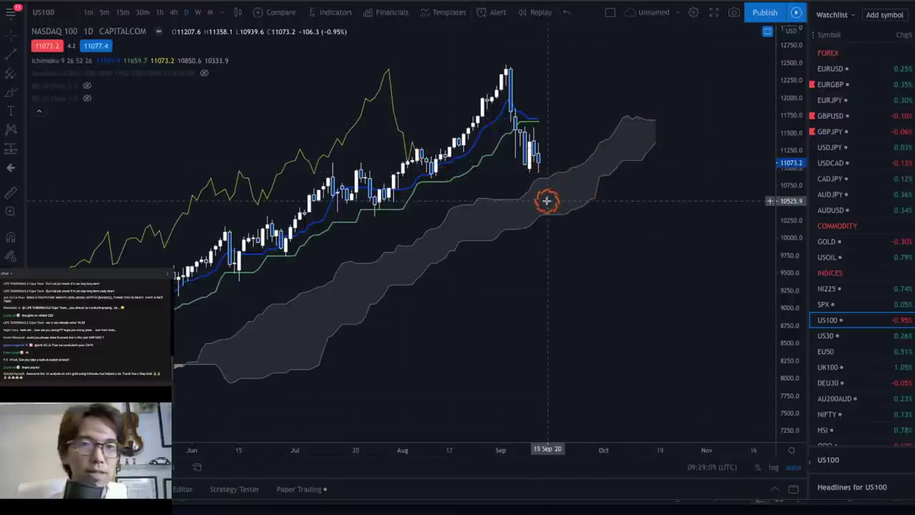
click(851, 335)
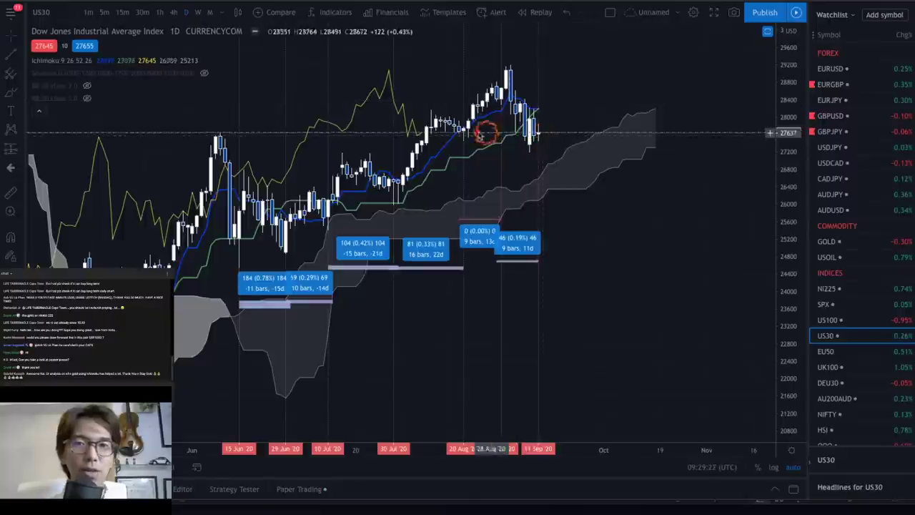
Extend the red mark near the mid-August Dow candles, then switch to EU50.
drag(442, 127, 438, 159)
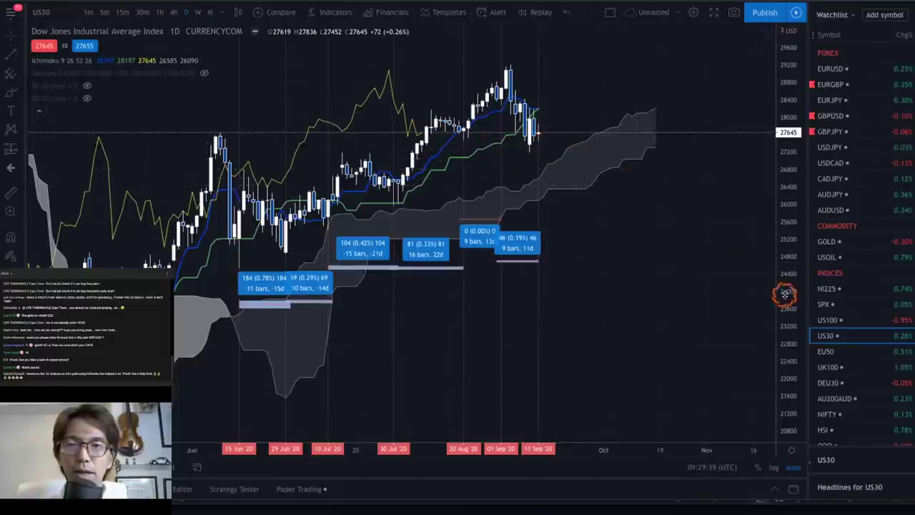
click(843, 352)
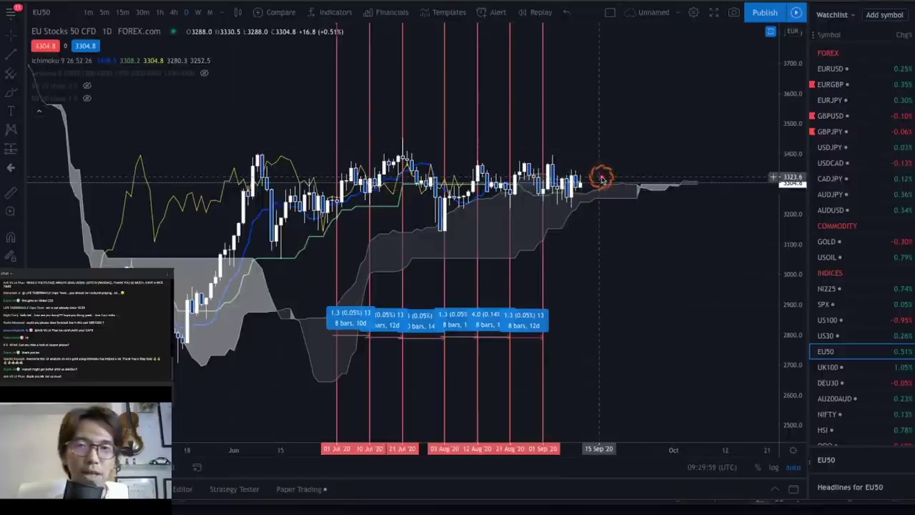
Draw a red projection line from the last EU50 candle, then switch to UK100.
mouse_move(587, 185)
mouse_down()
mouse_move(609, 137)
mouse_move(618, 148)
mouse_move(614, 141)
mouse_move(613, 219)
mouse_up()
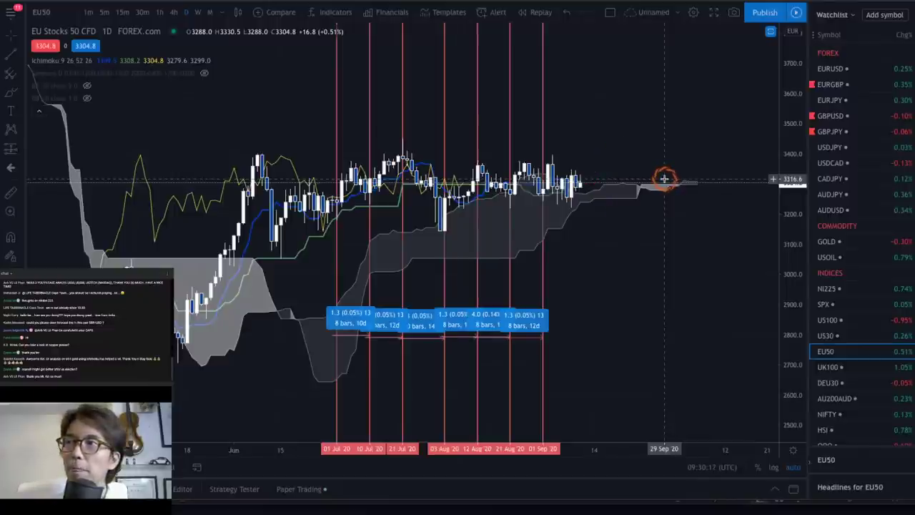
click(829, 367)
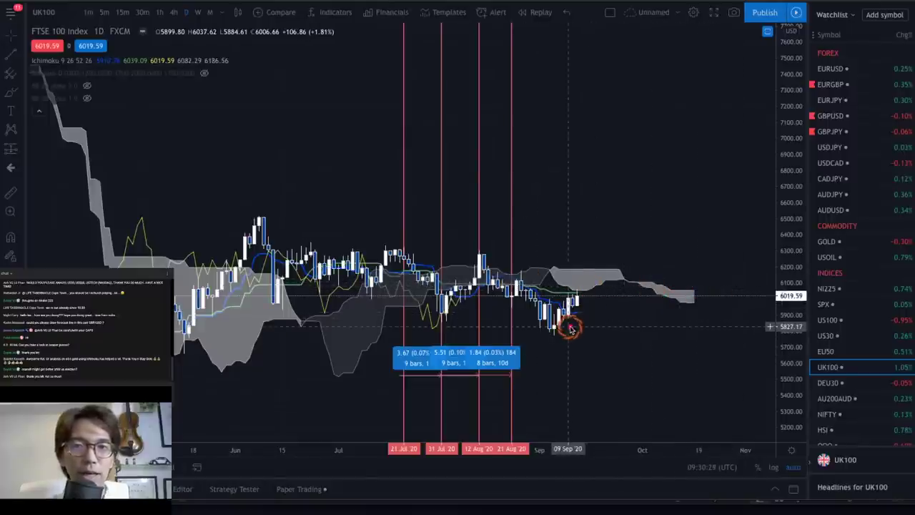
Circle the latest FTSE candles in red, draw a drop from the August high, and add a horizontal line near 6355.
mouse_move(568, 323)
mouse_down()
mouse_move(555, 317)
mouse_move(585, 312)
mouse_up()
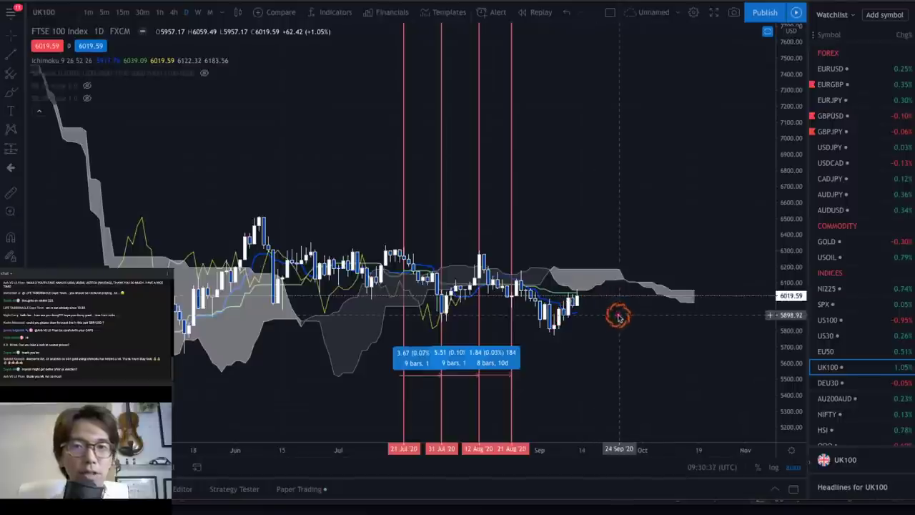
mouse_move(482, 259)
mouse_down()
mouse_move(504, 299)
mouse_move(520, 273)
mouse_move(549, 323)
mouse_move(577, 304)
mouse_move(625, 351)
mouse_move(625, 364)
mouse_up()
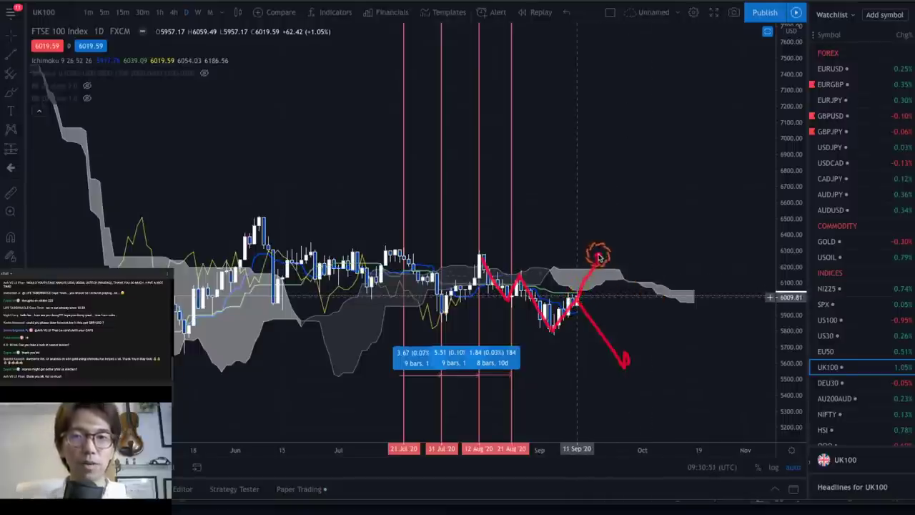
drag(599, 256, 615, 265)
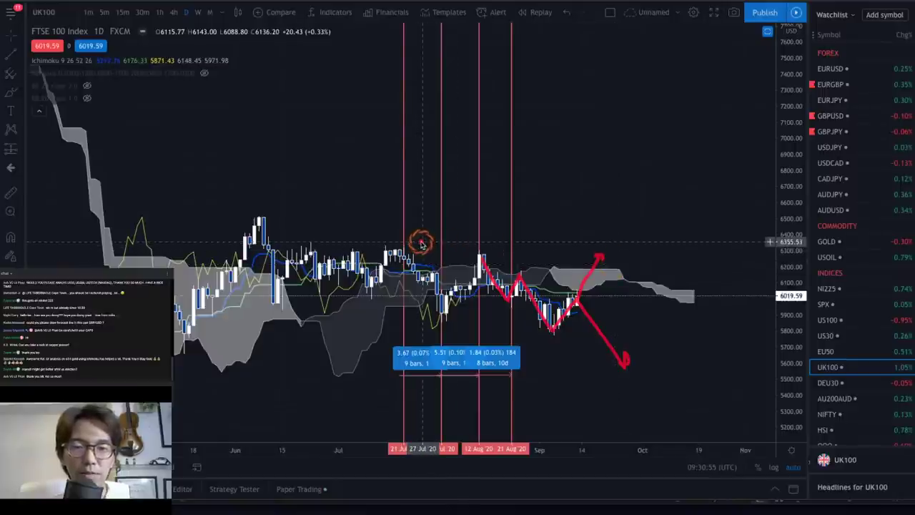
key(alt+h)
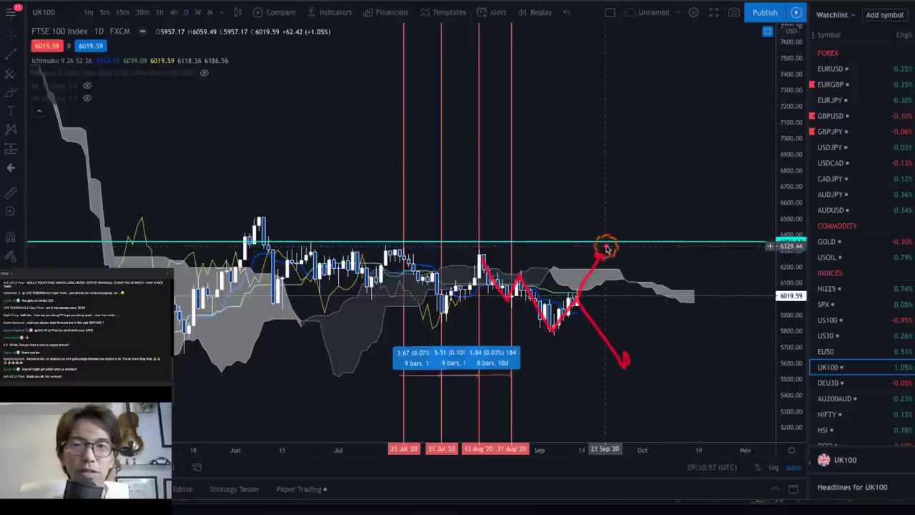
Sketch a red zigzag and downward projection under the recent lows, clear the drawings, and open DEU30.
mouse_move(607, 249)
mouse_down()
mouse_move(631, 302)
mouse_move(650, 277)
mouse_move(676, 283)
mouse_up()
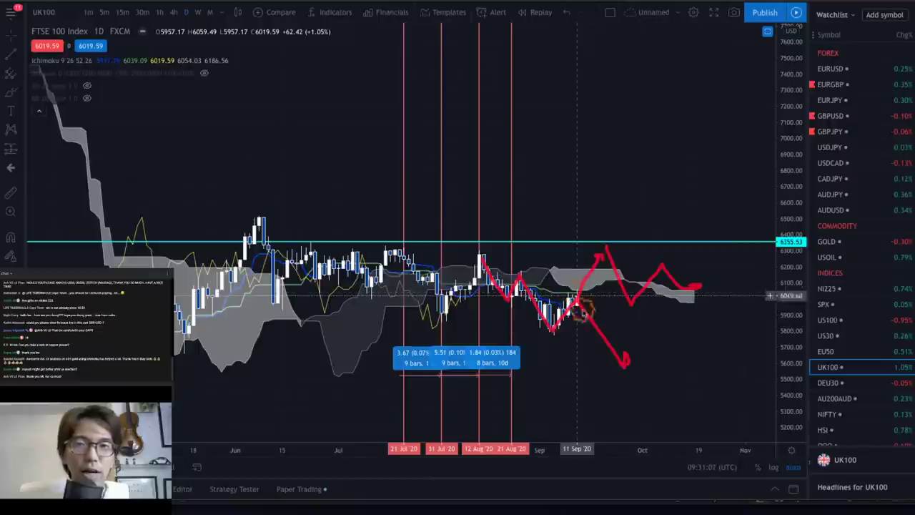
drag(530, 338, 627, 337)
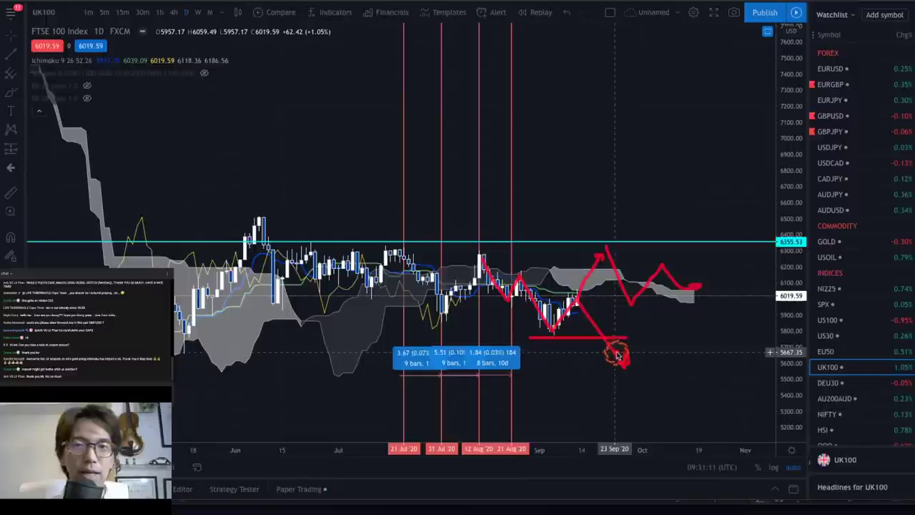
mouse_move(612, 342)
mouse_down()
mouse_move(626, 365)
mouse_move(642, 351)
mouse_move(681, 392)
mouse_move(671, 405)
mouse_up()
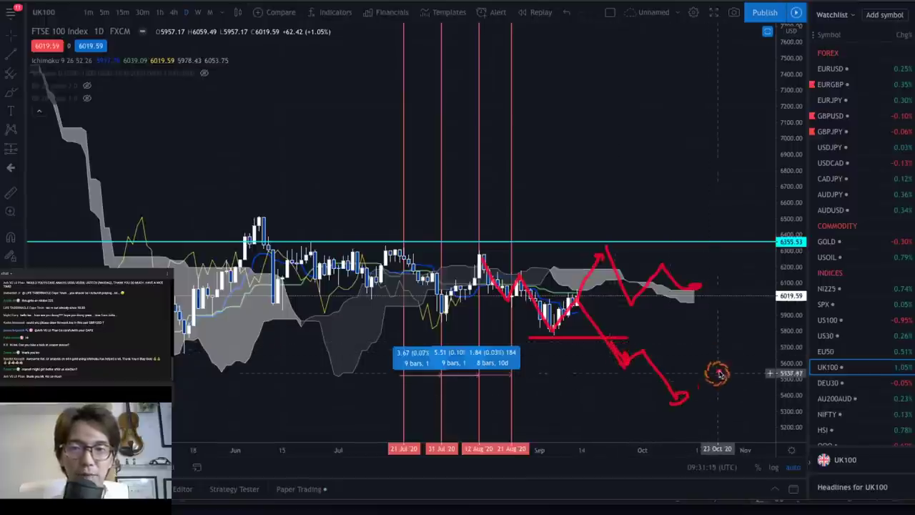
key(Escape)
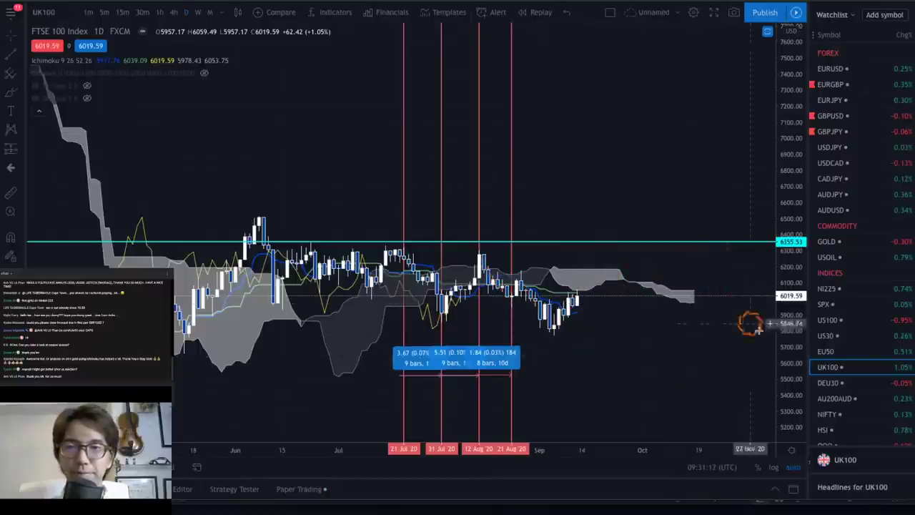
click(857, 386)
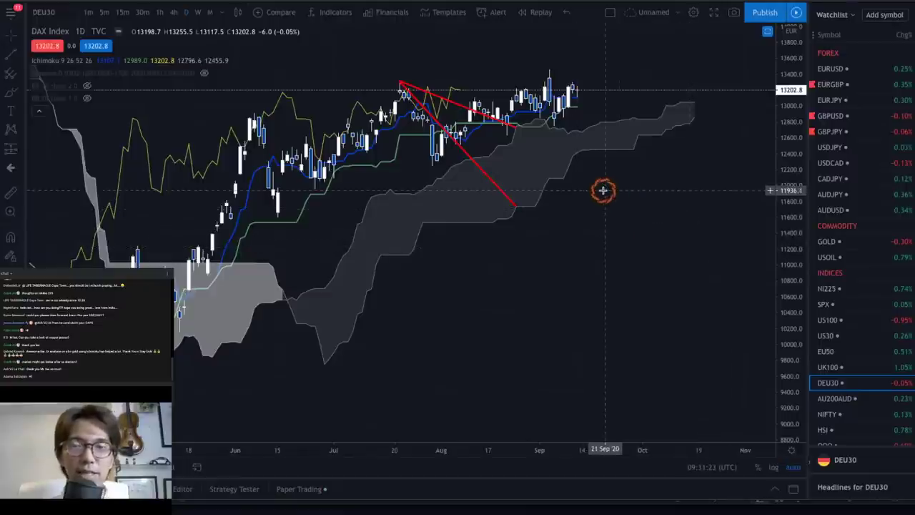
Pan the DAX chart, draw a red upward arrow above the cloud, then switch to AU200AUD.
drag(603, 191, 575, 273)
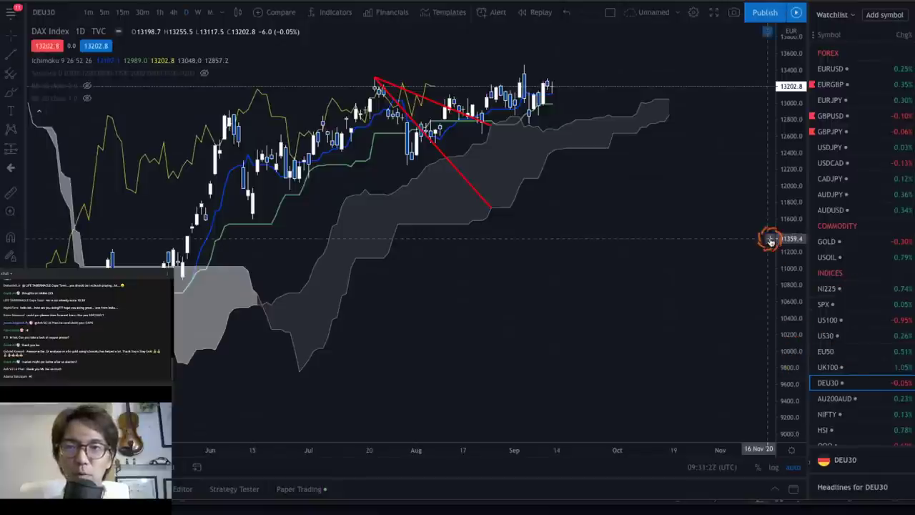
drag(663, 162, 623, 341)
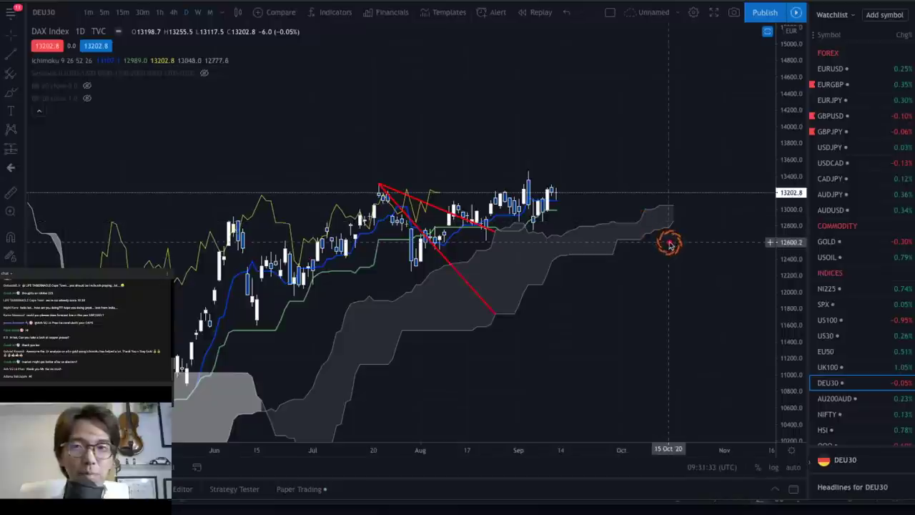
drag(657, 250, 690, 238)
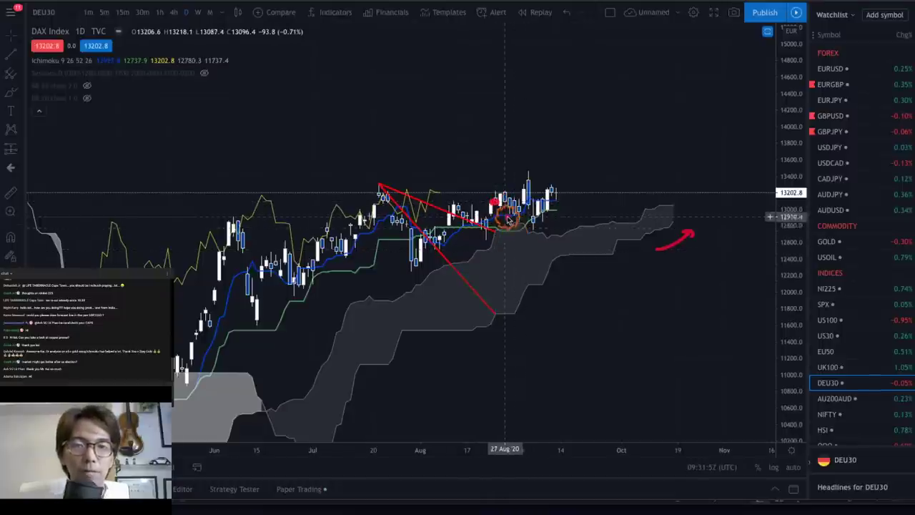
mouse_move(505, 203)
mouse_down()
mouse_move(533, 215)
mouse_move(570, 169)
mouse_move(577, 180)
mouse_up()
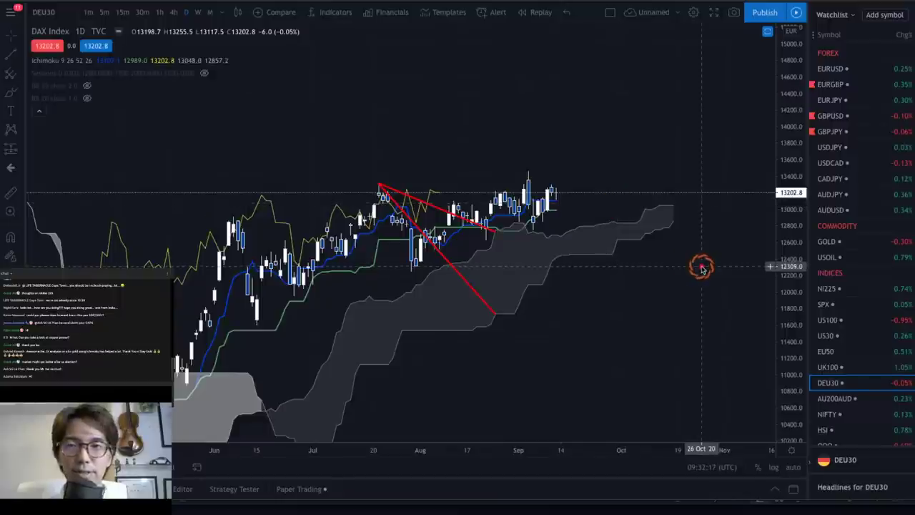
click(875, 401)
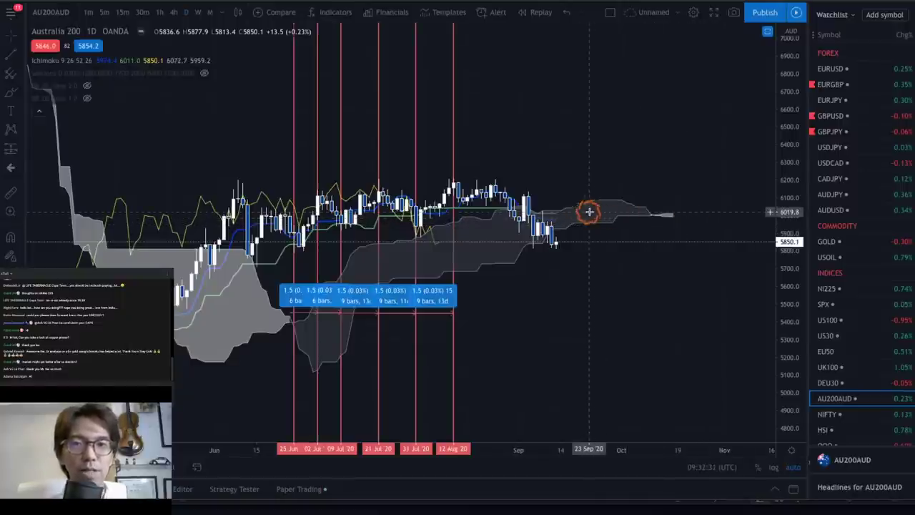
Zoom in on the recent AU200AUD candles, circle early September and sketch red downward projections, then clear them.
drag(787, 316, 791, 204)
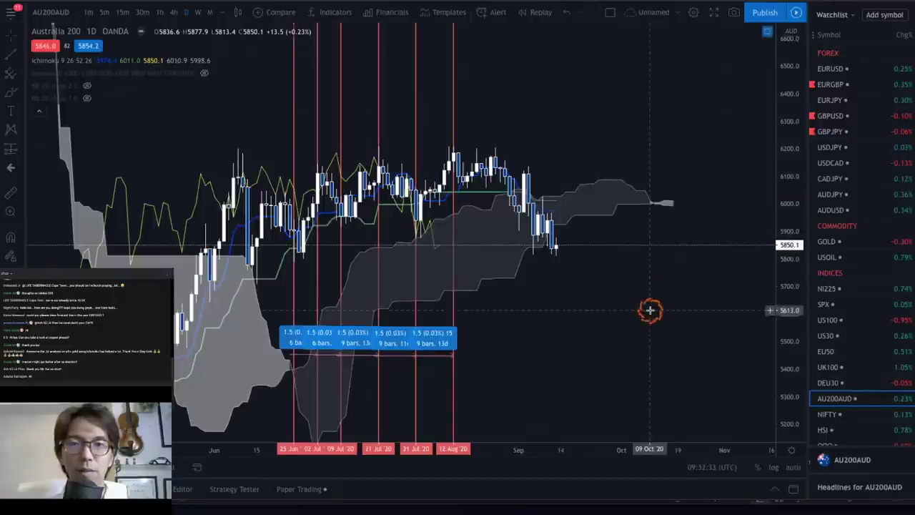
drag(659, 449, 686, 337)
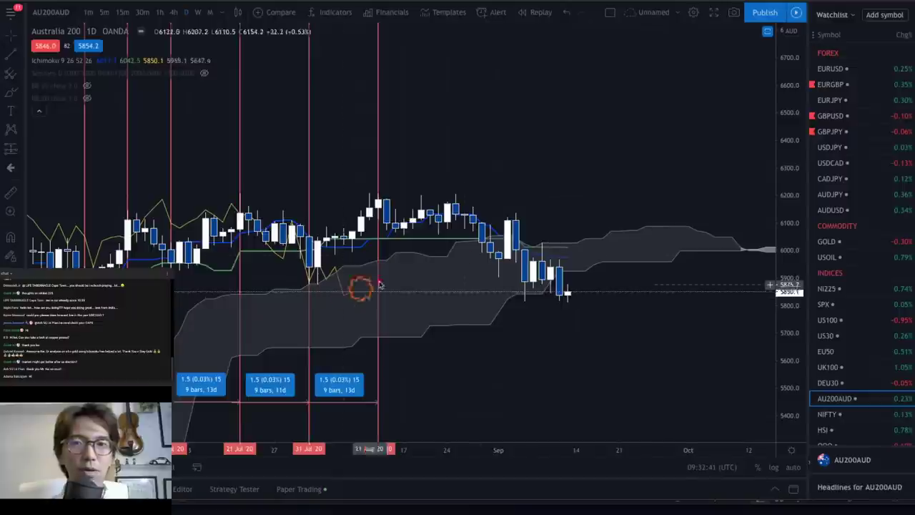
mouse_move(508, 250)
mouse_down()
mouse_move(517, 226)
mouse_move(536, 247)
mouse_move(518, 264)
mouse_move(528, 254)
mouse_up()
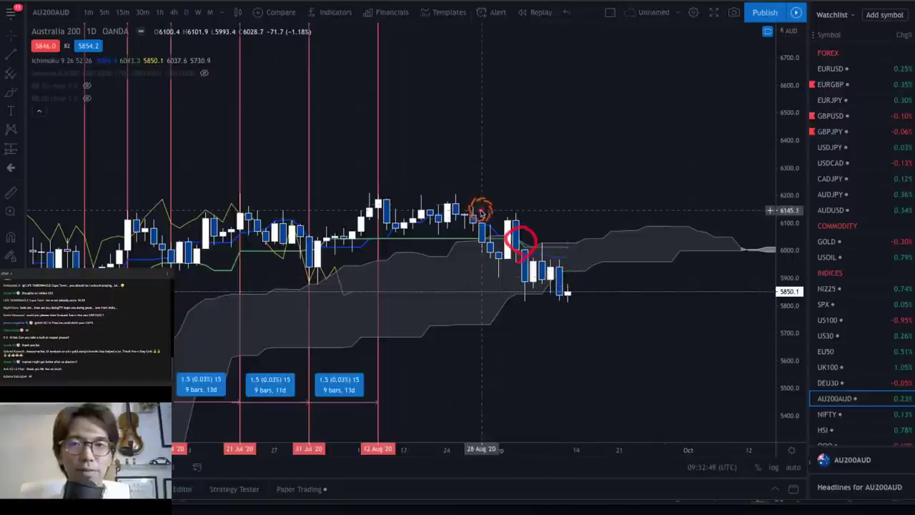
drag(481, 208, 639, 348)
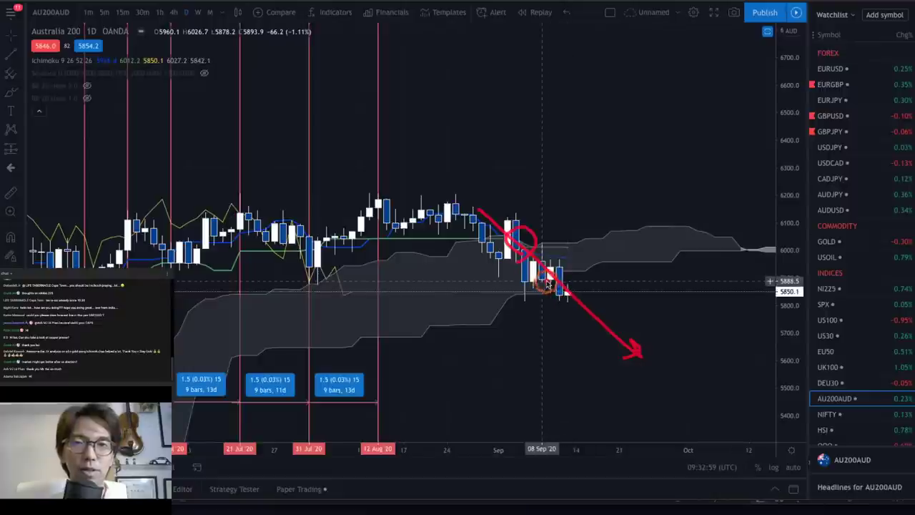
mouse_move(565, 288)
mouse_down()
mouse_move(611, 295)
mouse_move(637, 323)
mouse_up()
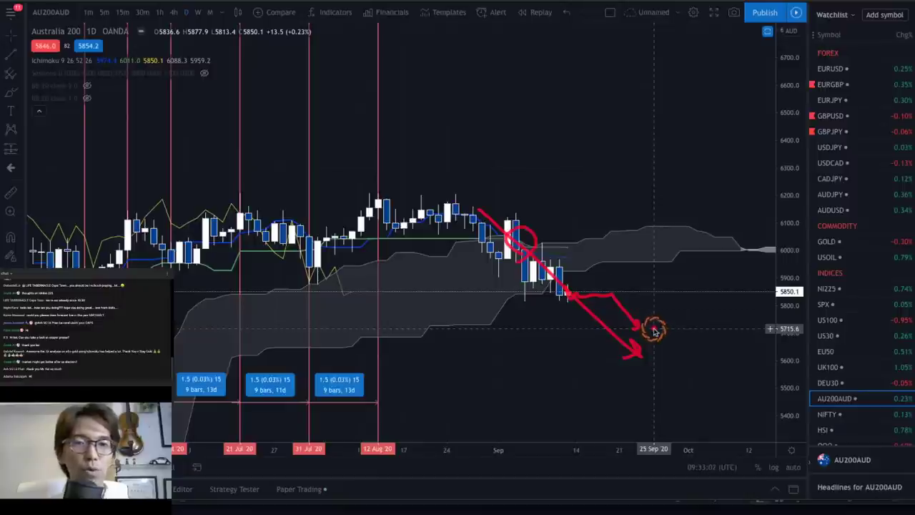
mouse_move(348, 292)
mouse_down()
mouse_move(393, 292)
mouse_move(433, 362)
mouse_move(434, 331)
mouse_up()
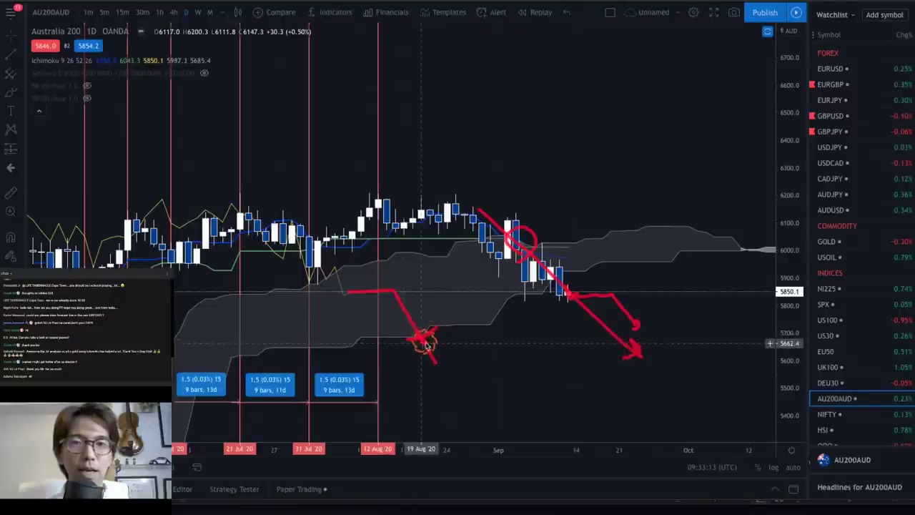
mouse_move(639, 350)
mouse_down()
mouse_move(694, 374)
mouse_move(728, 405)
mouse_up()
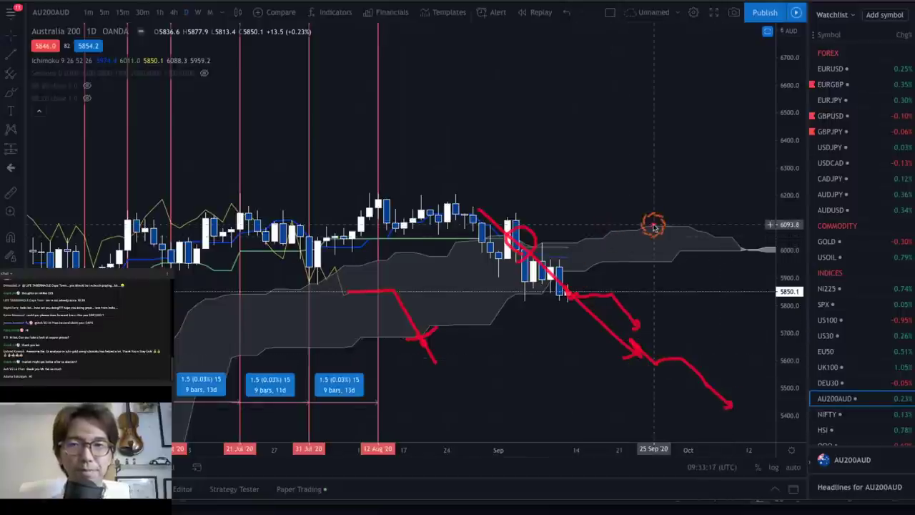
key(Escape)
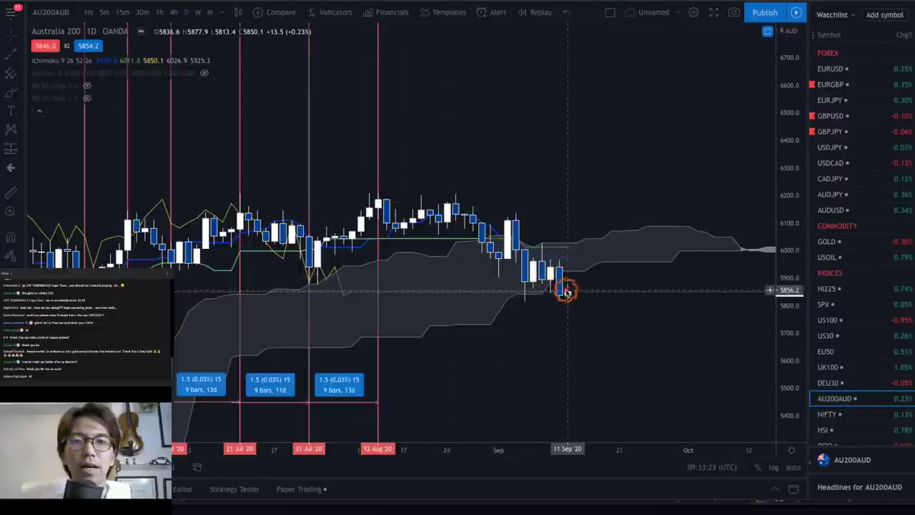
Draw and clear a red upward arrow, then pan and sketch a red path into the cloud.
mouse_move(565, 291)
mouse_down()
mouse_move(584, 289)
mouse_move(656, 217)
mouse_move(700, 267)
mouse_move(731, 266)
mouse_up()
key(Escape)
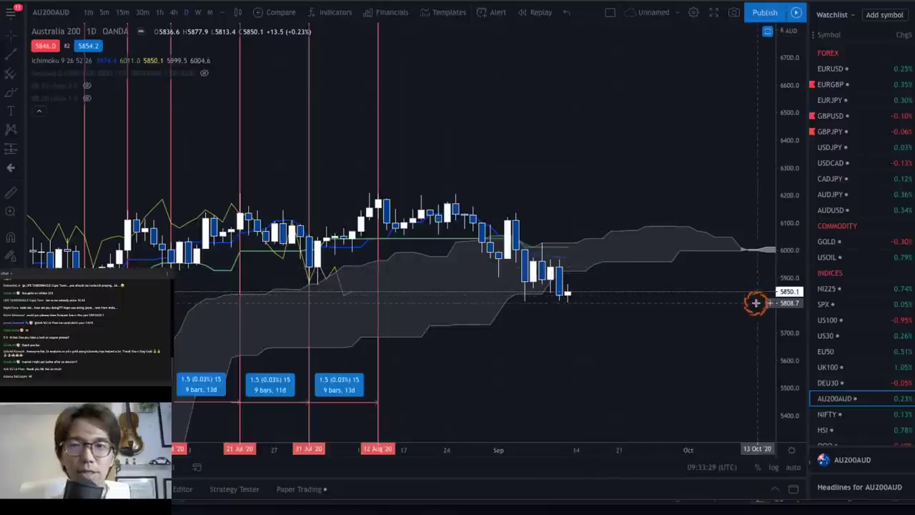
drag(680, 388, 602, 367)
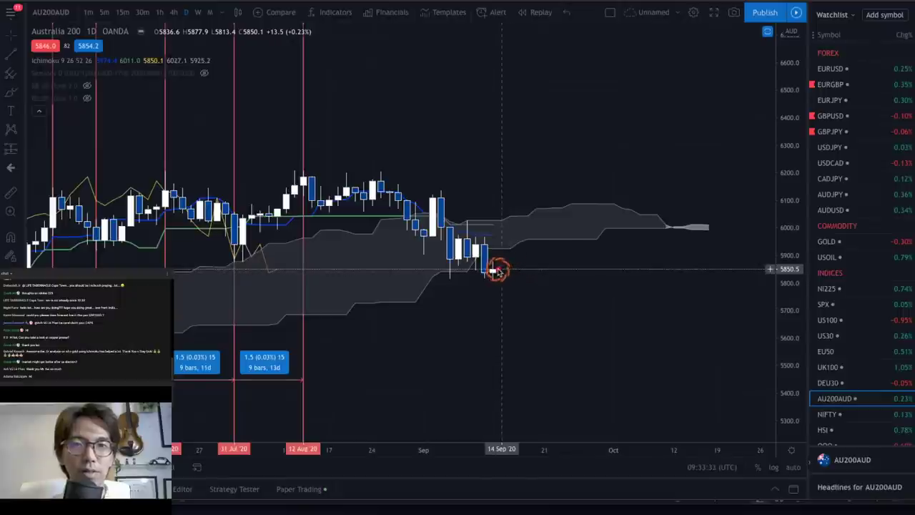
drag(490, 266, 541, 224)
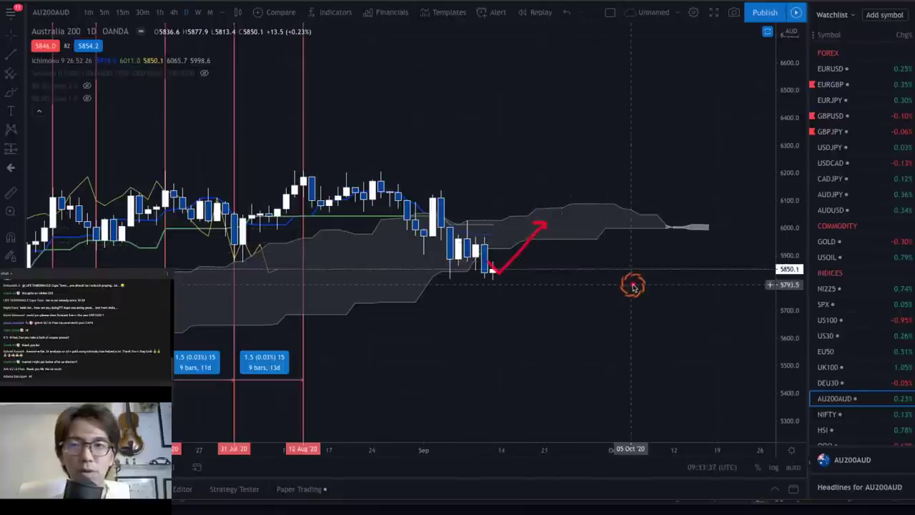
Switch to NIFTY, remove the red vertical date lines, and compress the price scale for a wider range.
click(865, 413)
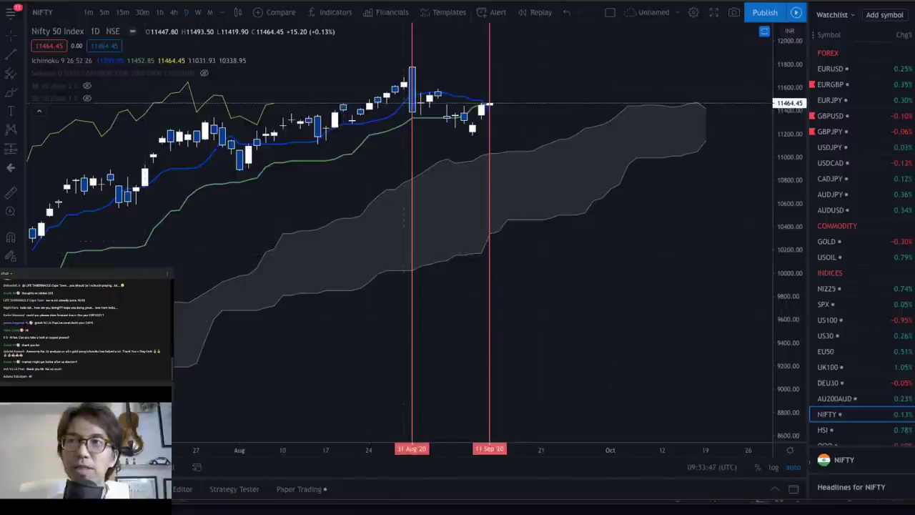
key(Escape)
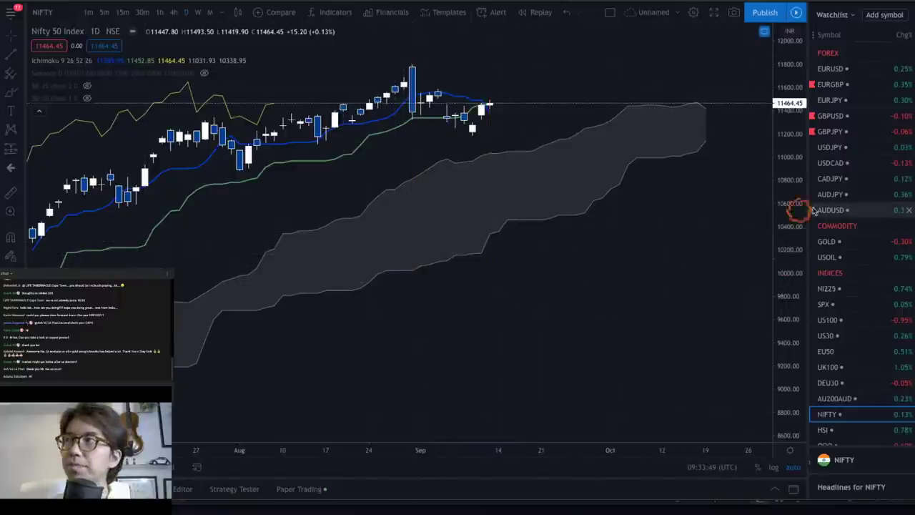
drag(791, 183, 778, 245)
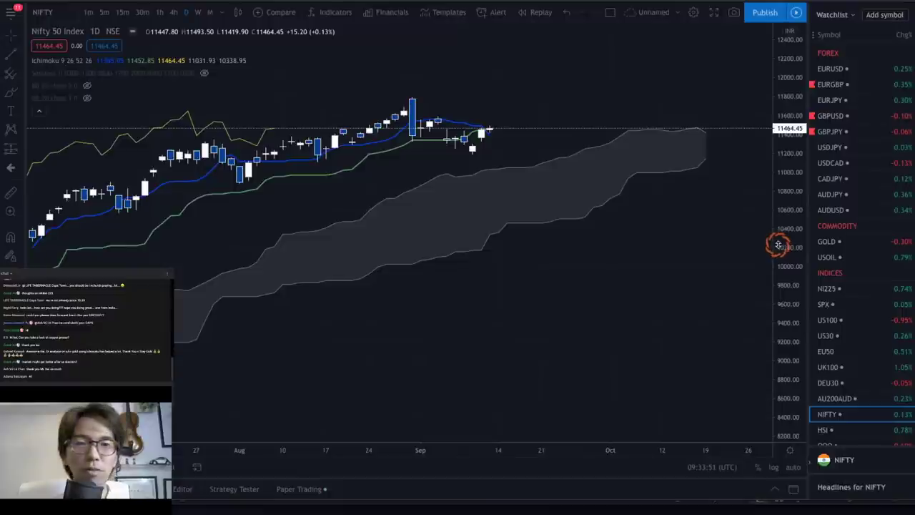
Sketch red arrows around the cloud's end and from the tall candle, then clear them all.
drag(675, 189, 719, 170)
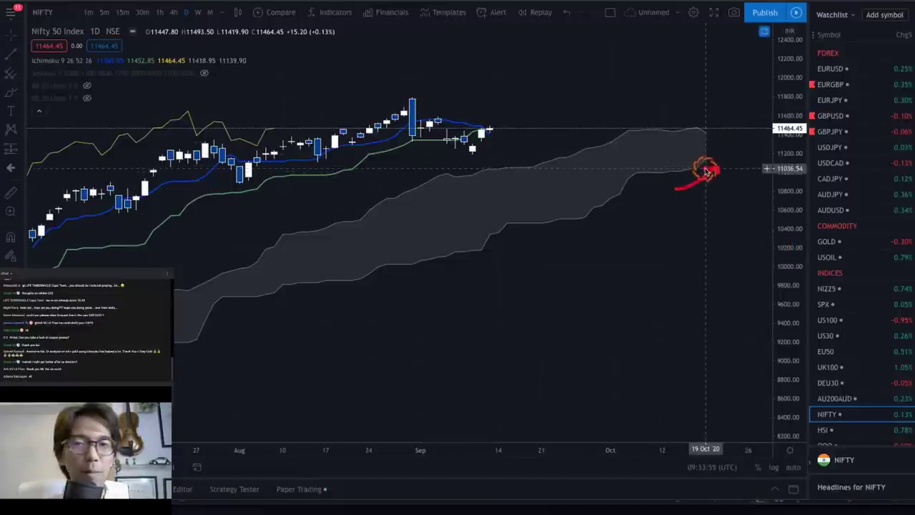
drag(677, 116, 708, 122)
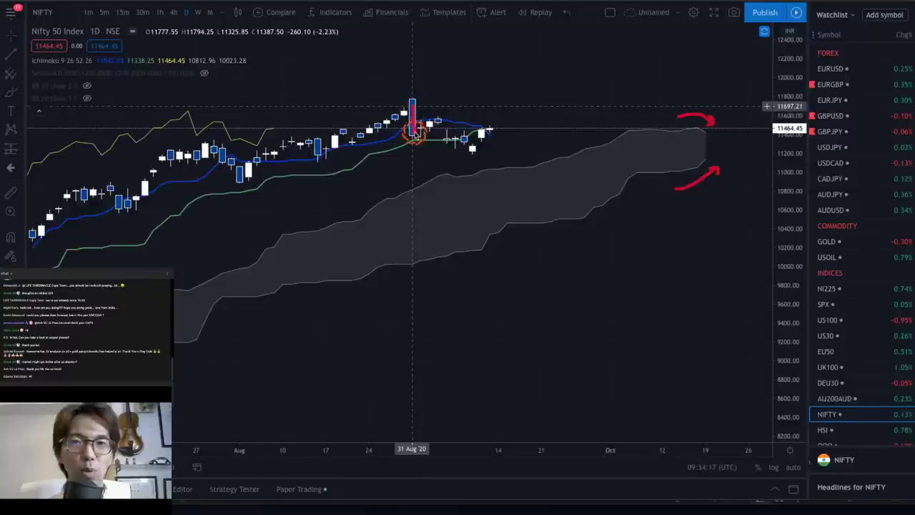
mouse_move(414, 133)
mouse_down()
mouse_move(439, 122)
mouse_move(467, 147)
mouse_move(485, 132)
mouse_move(534, 189)
mouse_up()
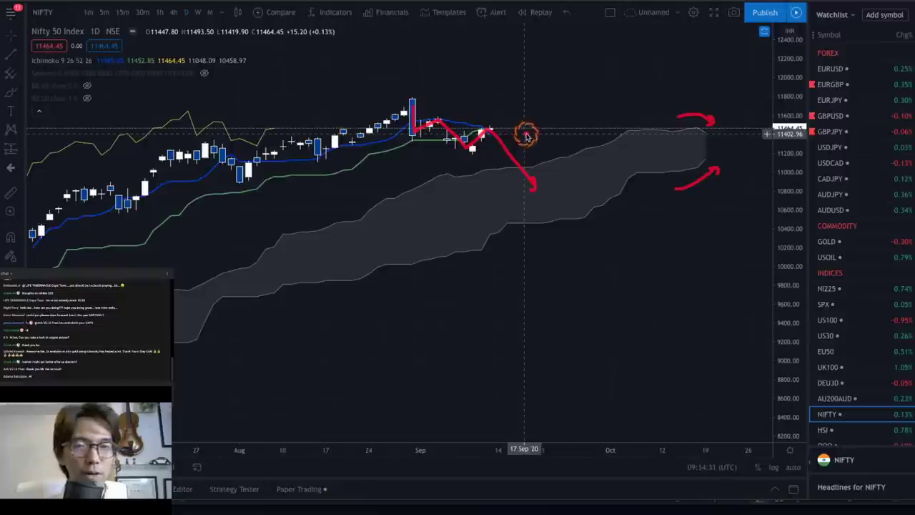
key(Escape)
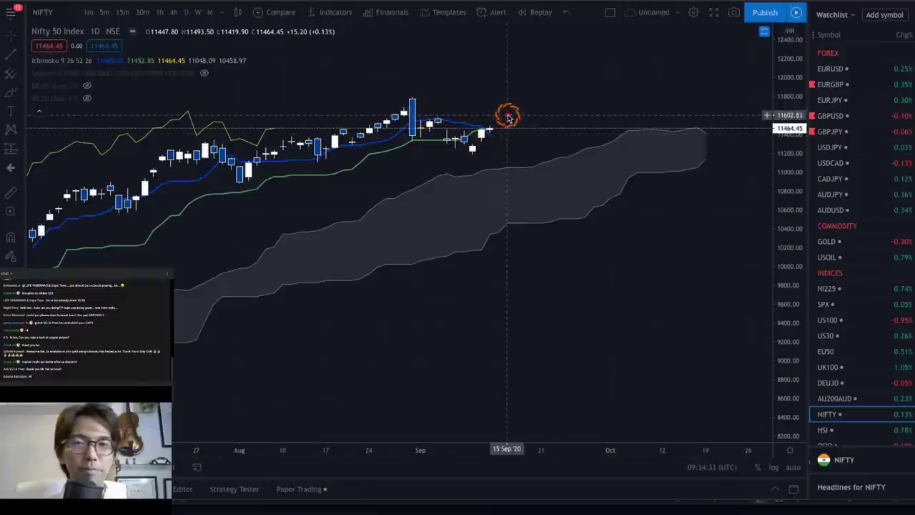
mouse_move(489, 129)
mouse_down()
mouse_move(531, 163)
mouse_move(533, 177)
mouse_up()
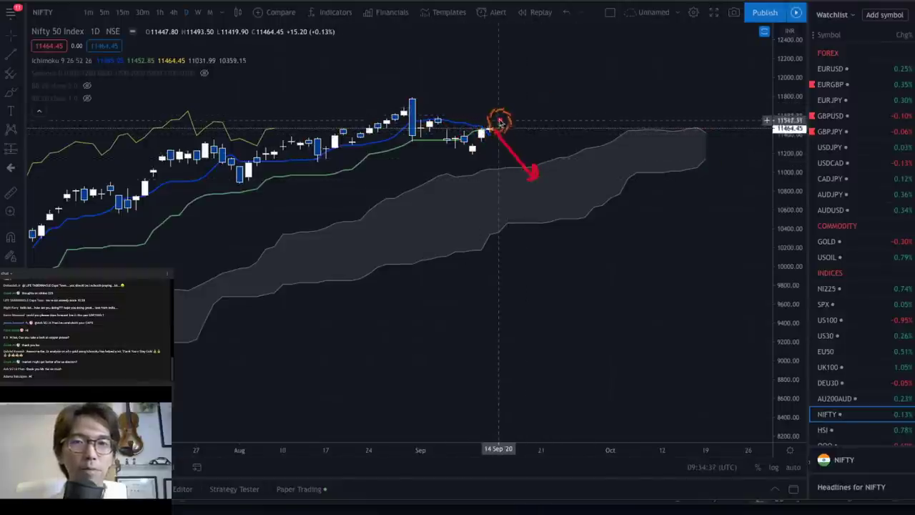
mouse_move(501, 110)
mouse_down()
mouse_move(499, 123)
mouse_move(516, 108)
mouse_up()
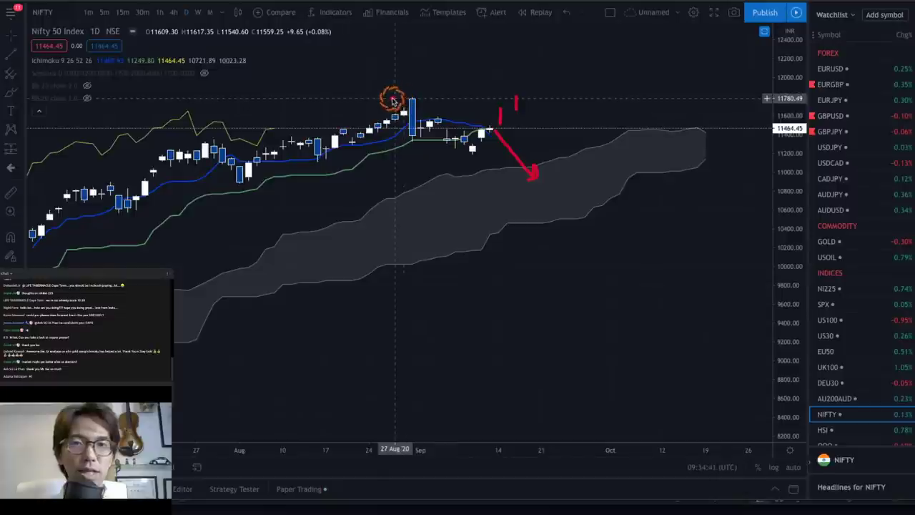
mouse_move(392, 98)
mouse_down()
mouse_move(533, 104)
mouse_move(527, 92)
mouse_move(537, 96)
mouse_move(517, 90)
mouse_move(561, 79)
mouse_move(555, 98)
mouse_up()
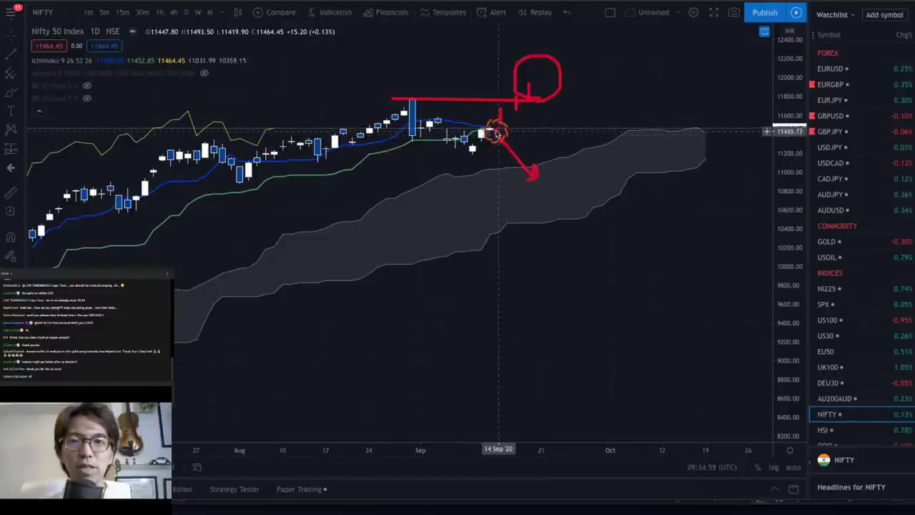
mouse_move(491, 130)
mouse_down()
mouse_move(547, 124)
mouse_move(609, 133)
mouse_move(646, 194)
mouse_move(634, 198)
mouse_up()
mouse_move(606, 135)
mouse_down()
mouse_move(654, 92)
mouse_move(651, 105)
mouse_up()
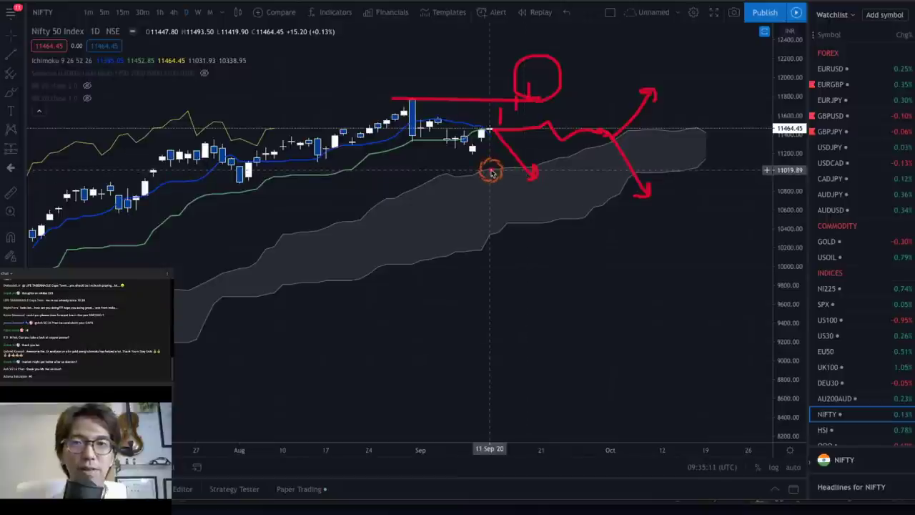
key(Escape)
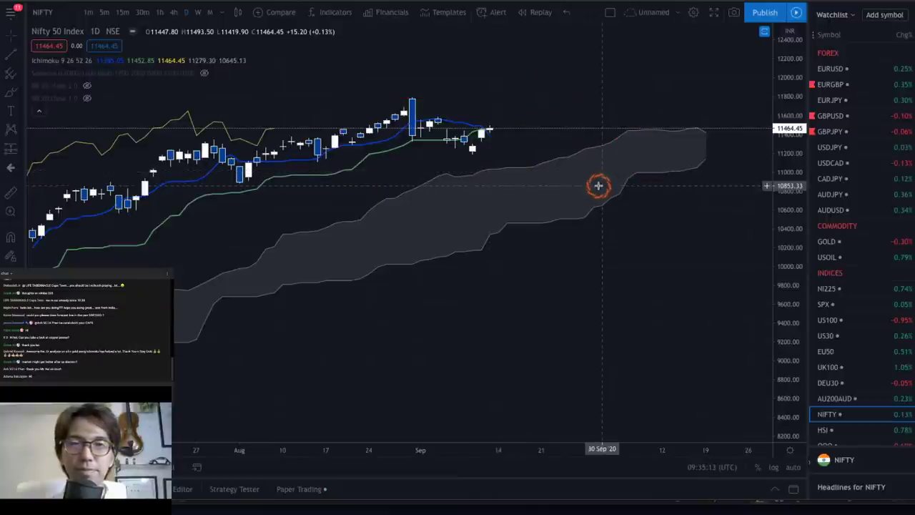
On the HSI chart, draw a red zig-zag arrow from the July high below current price, marking the August low.
click(859, 428)
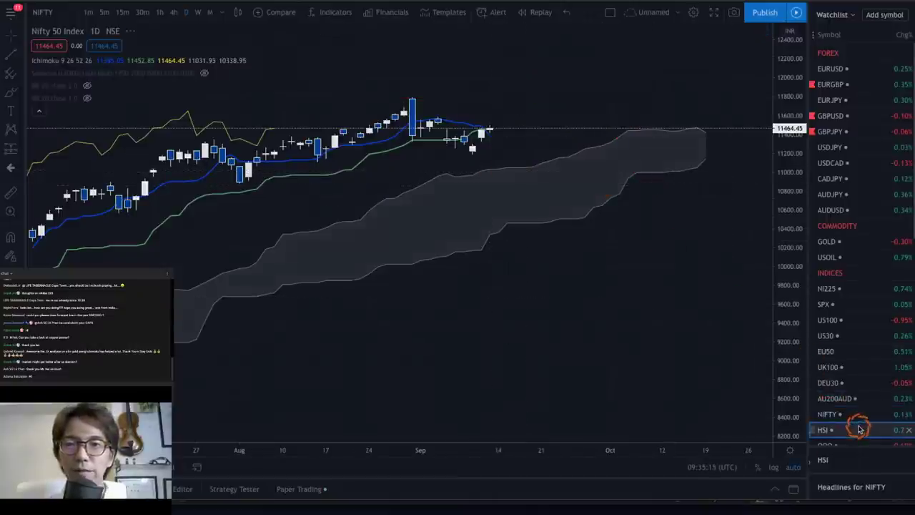
drag(453, 167, 477, 181)
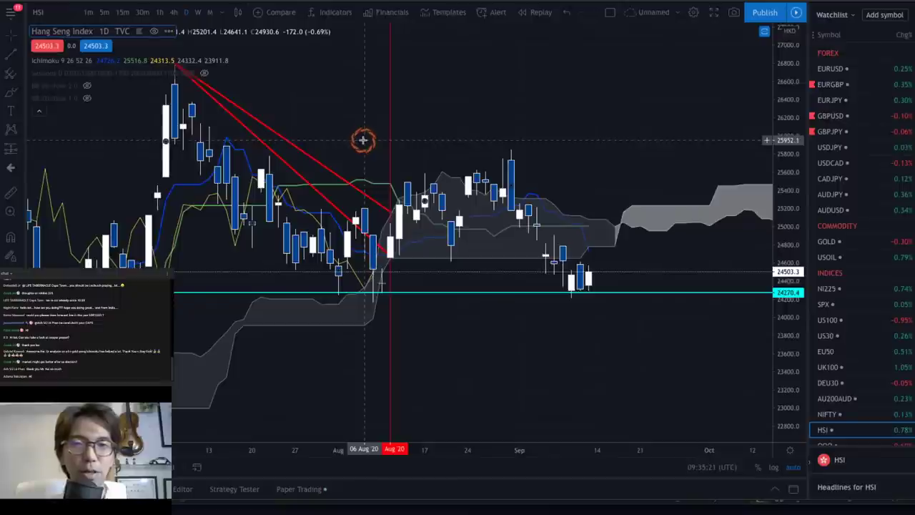
click(174, 72)
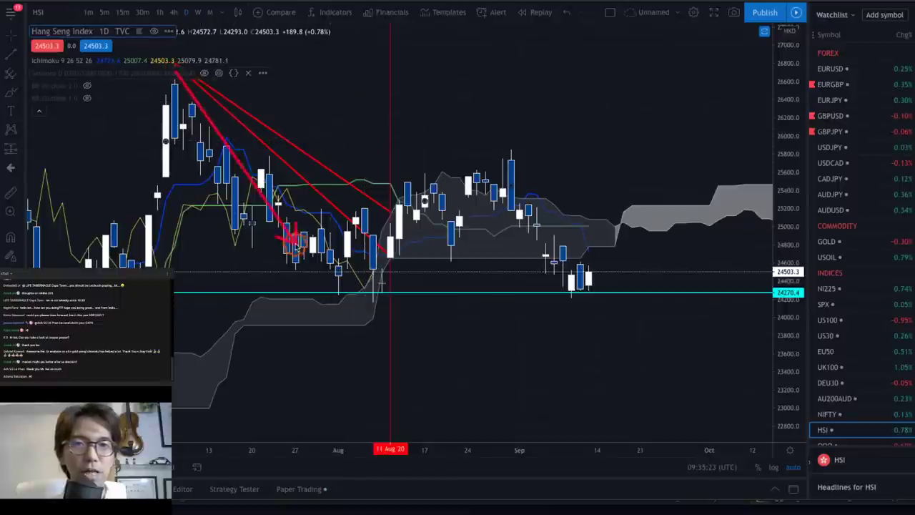
click(355, 288)
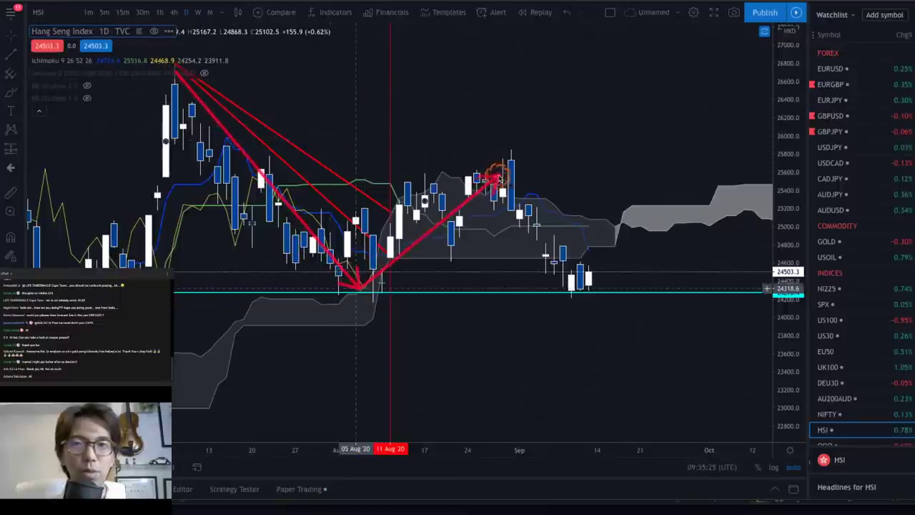
click(499, 175)
double_click(650, 378)
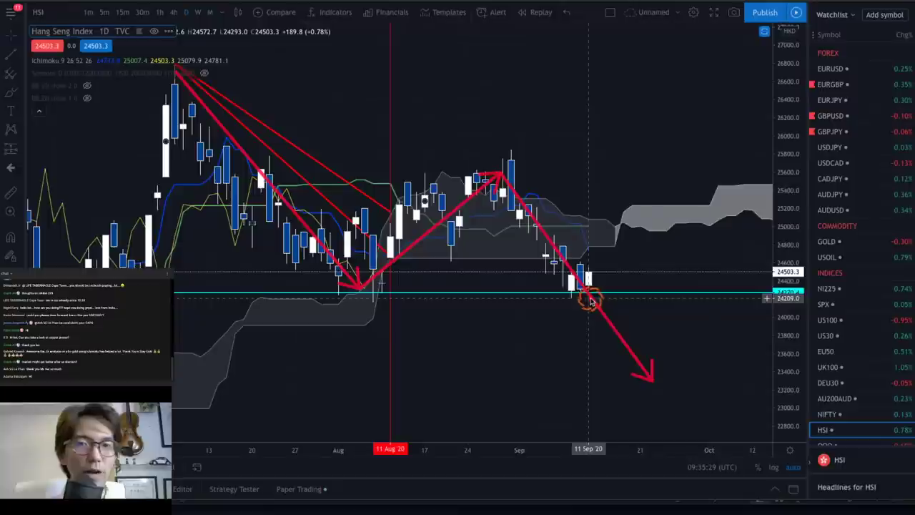
click(331, 293)
click(379, 292)
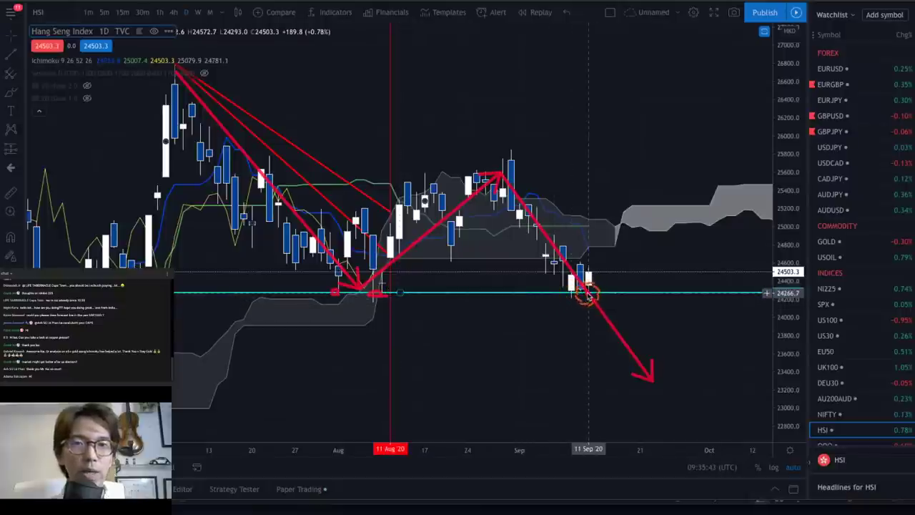
Brush a support line under recent candles, trace the arrow's last leg, and circle its middle.
drag(557, 292, 607, 292)
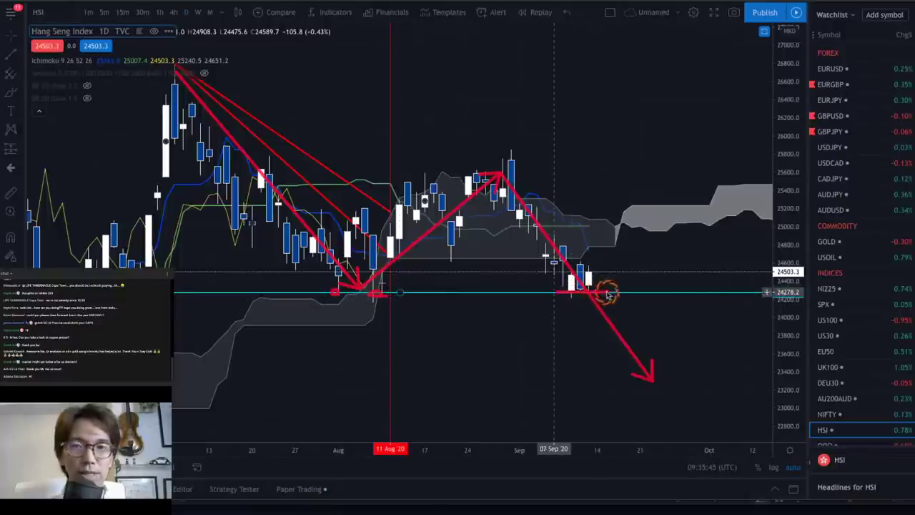
drag(595, 271, 638, 334)
click(642, 279)
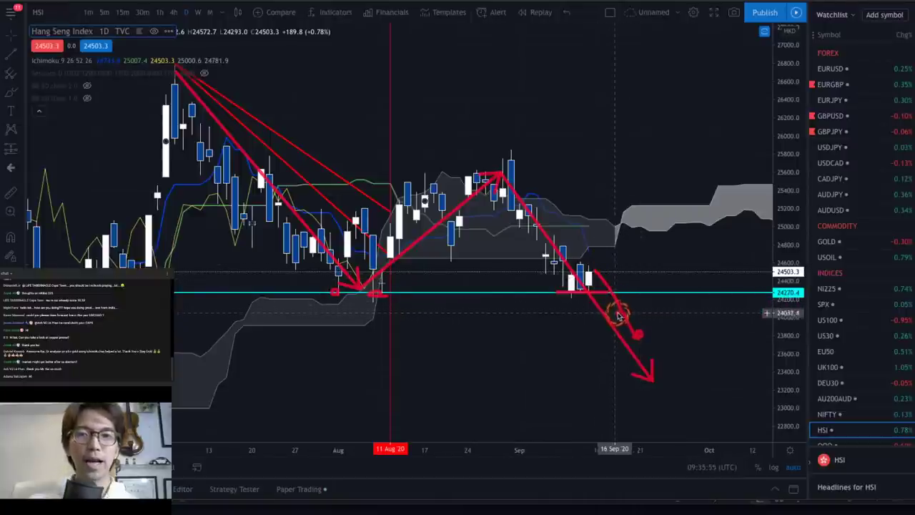
mouse_move(619, 315)
mouse_down()
mouse_move(603, 311)
mouse_move(636, 302)
mouse_move(620, 321)
mouse_move(643, 309)
mouse_up()
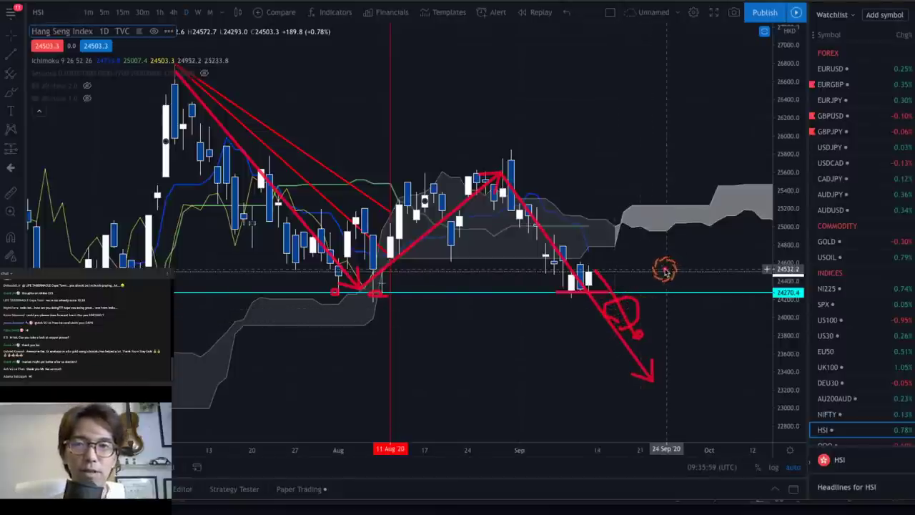
Sketch a rebound up to the cloud's edge and a zig-zag along it, then clear the drawings.
drag(597, 269, 622, 222)
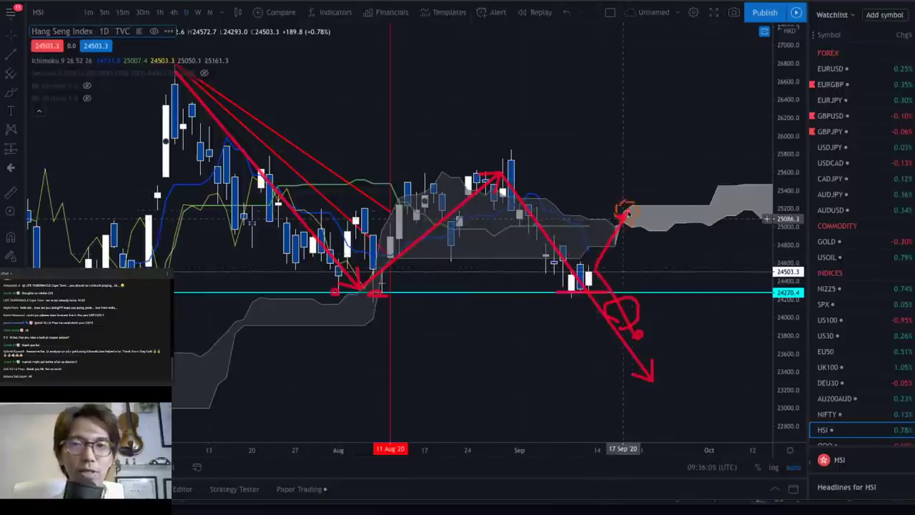
drag(623, 211, 711, 230)
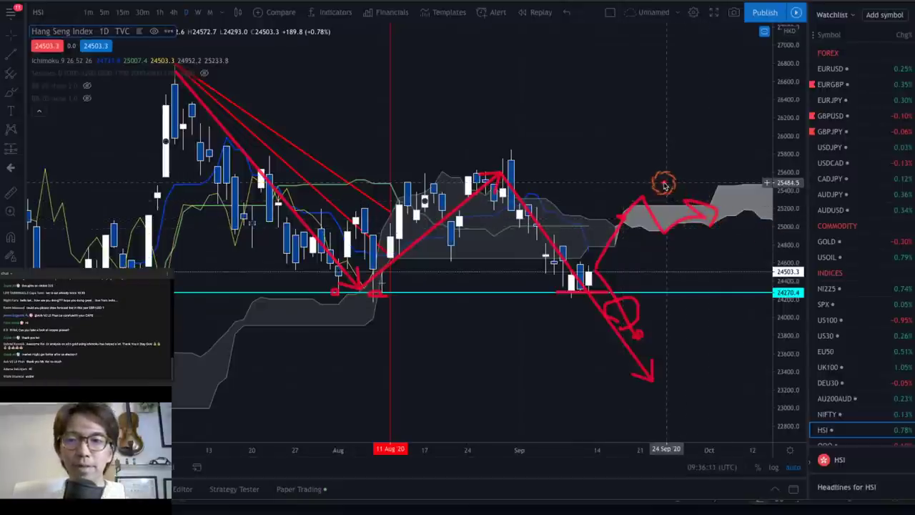
key(Escape)
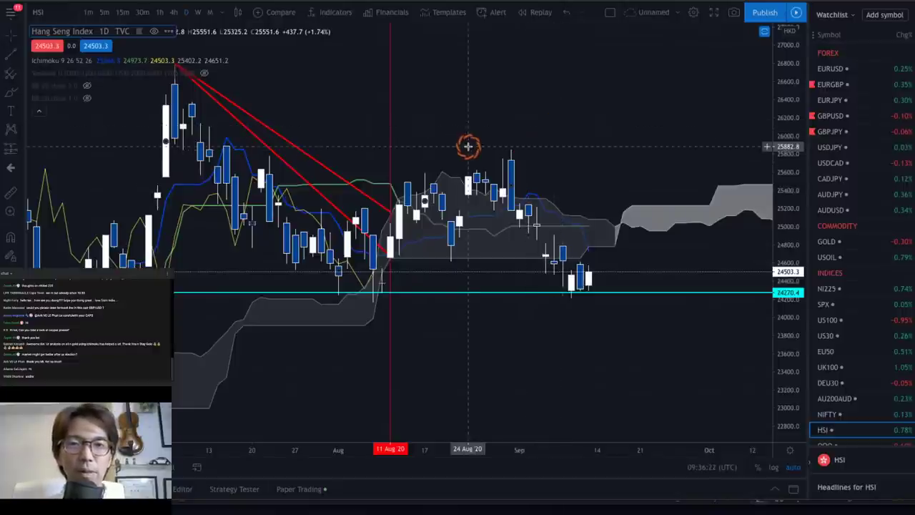
Switch to the FXStreet desktop and open the Economic Calendar.
key(ctrl+Right)
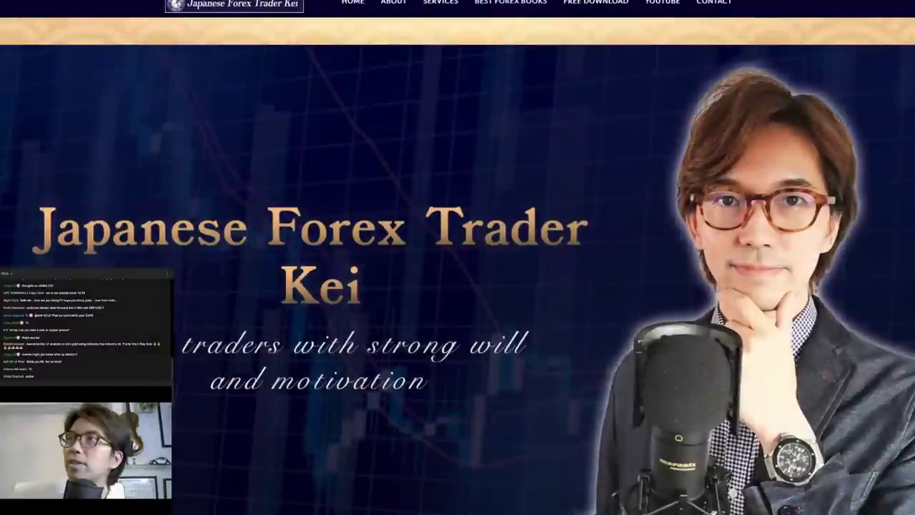
click(500, 6)
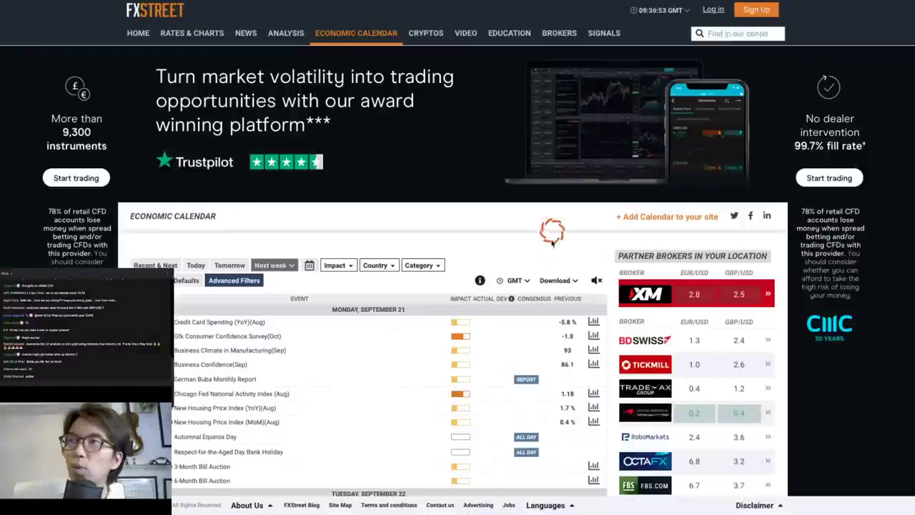
scroll(603, 237, down, 2)
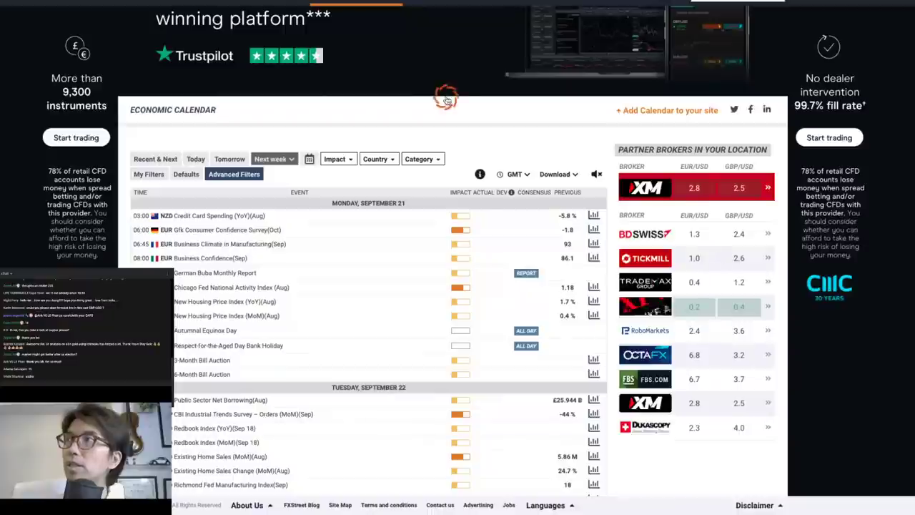
Show This month's events and scroll down to the September 13–15 listings.
click(270, 160)
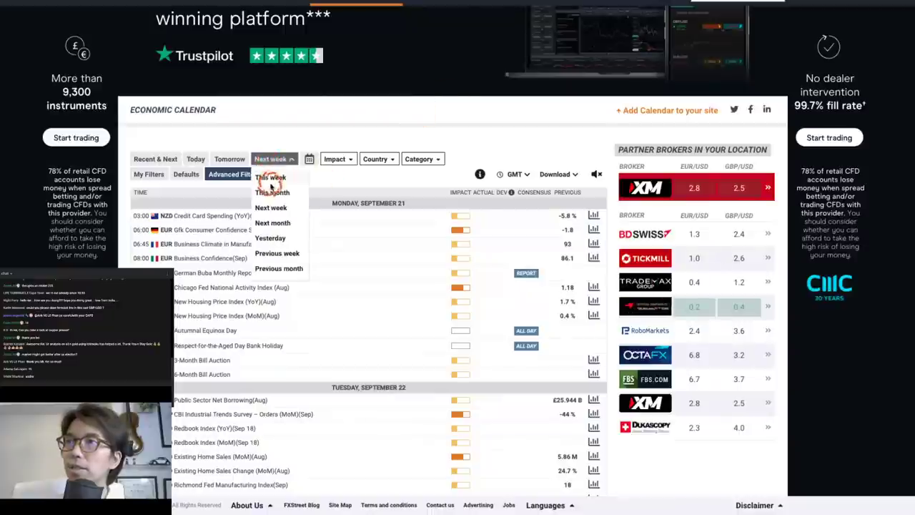
click(271, 192)
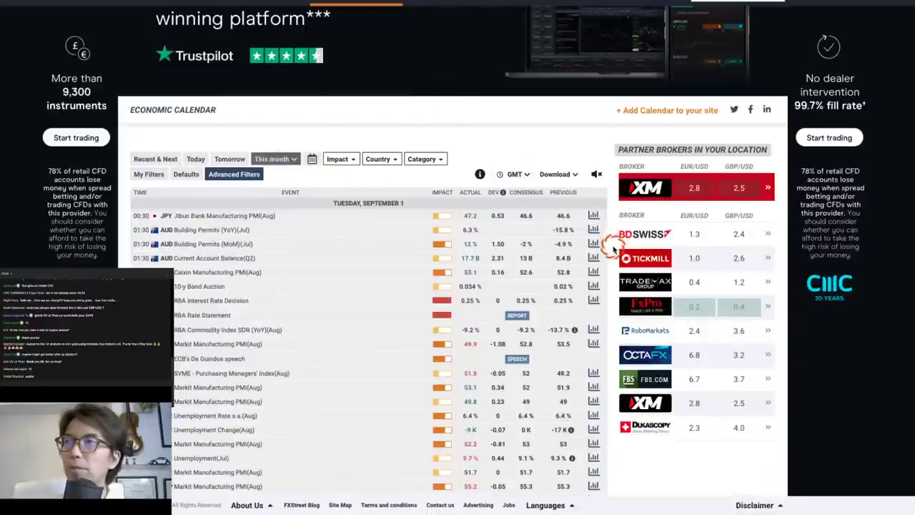
scroll(614, 236, down, 10)
scroll(613, 249, down, 10)
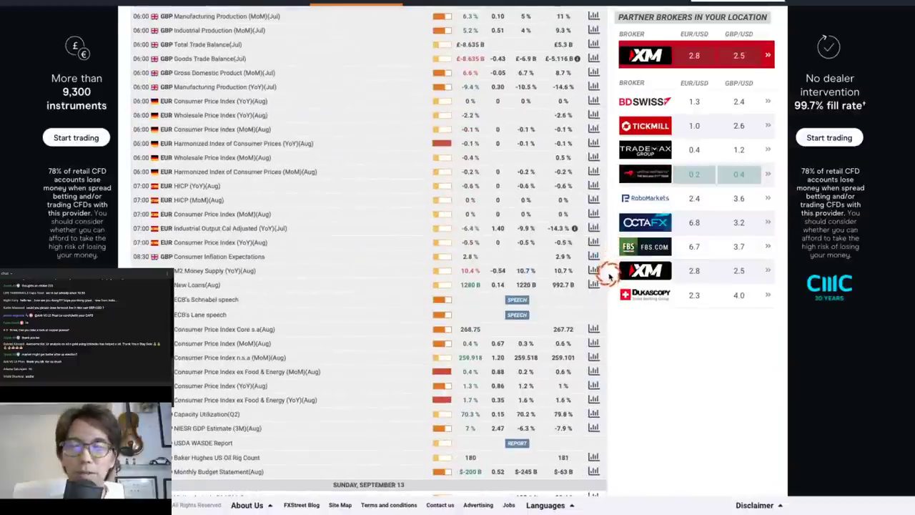
scroll(610, 276, down, 6)
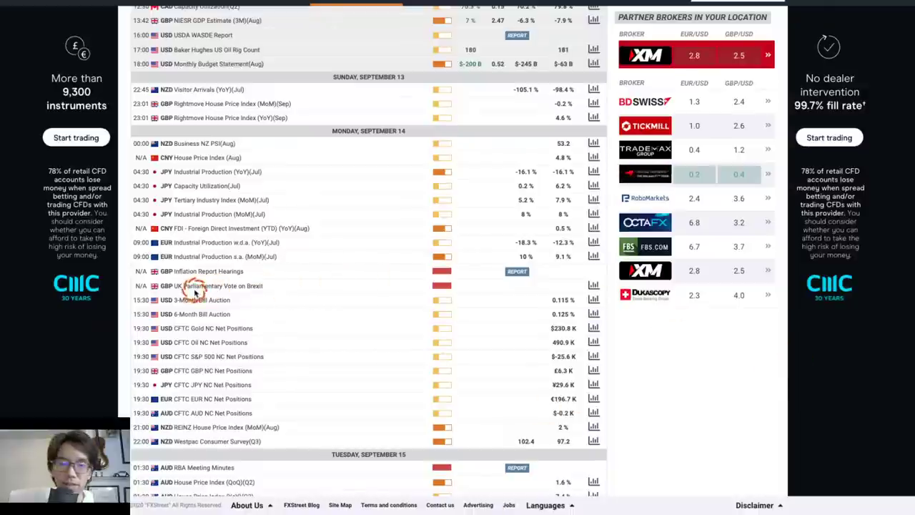
Underline the UK Parliamentary Vote on Brexit row, then scroll down to Thursday, September 17.
drag(136, 293, 614, 296)
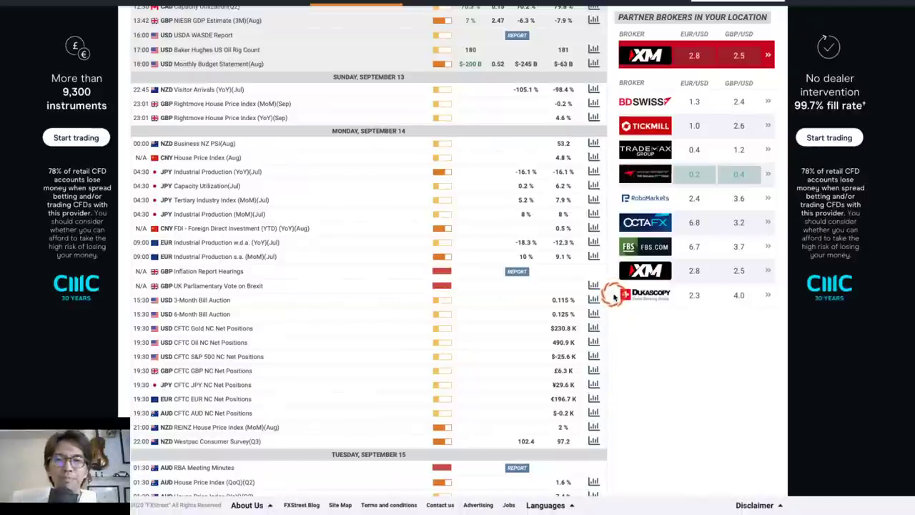
scroll(614, 291, down, 3)
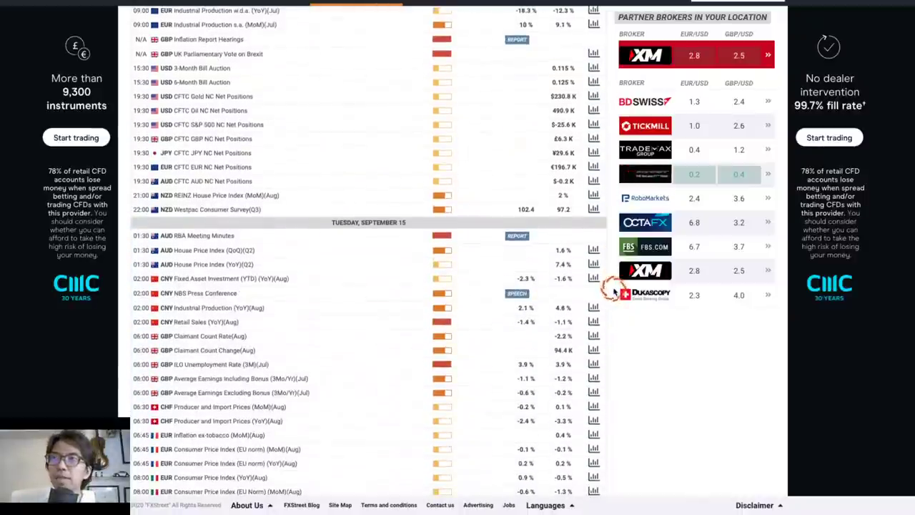
scroll(614, 291, down, 1)
scroll(613, 291, down, 1)
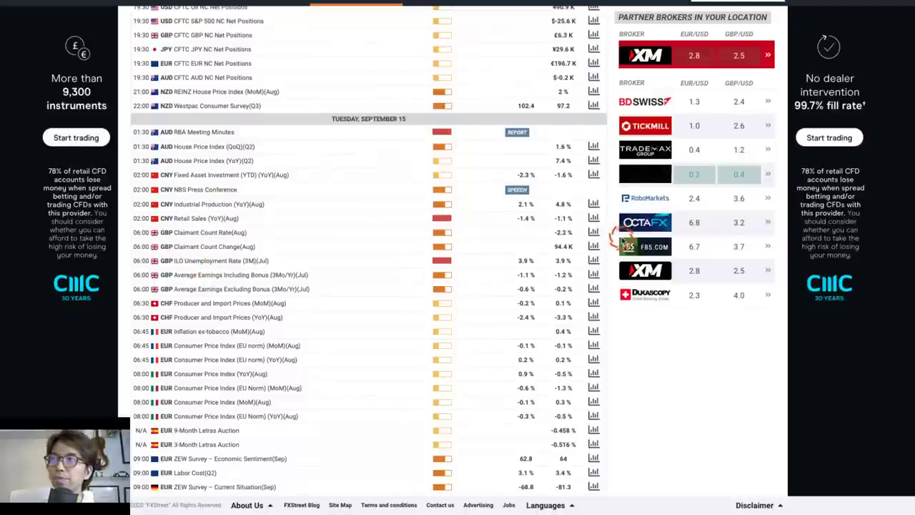
scroll(611, 254, down, 10)
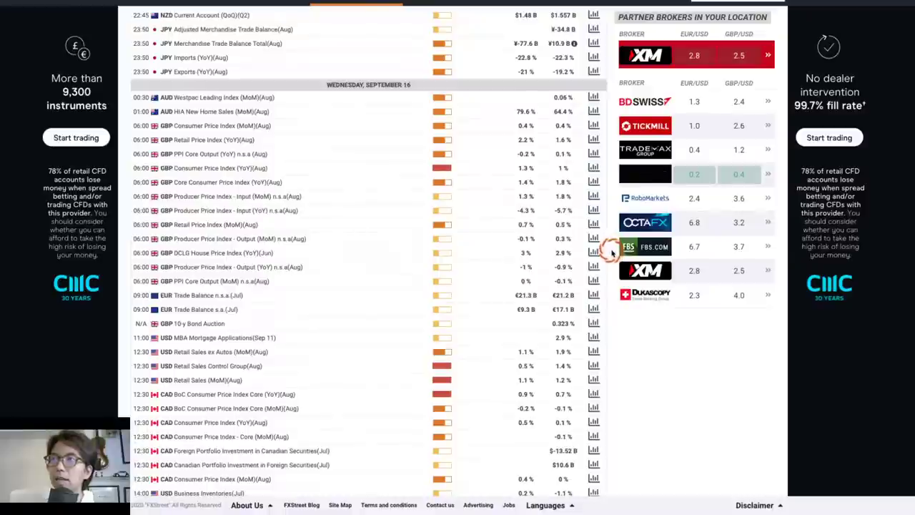
scroll(612, 254, down, 2)
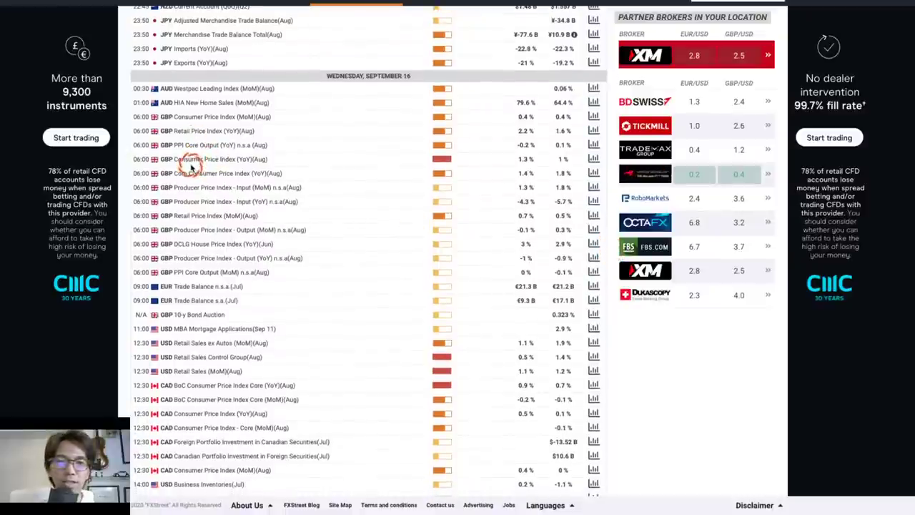
scroll(364, 192, down, 1)
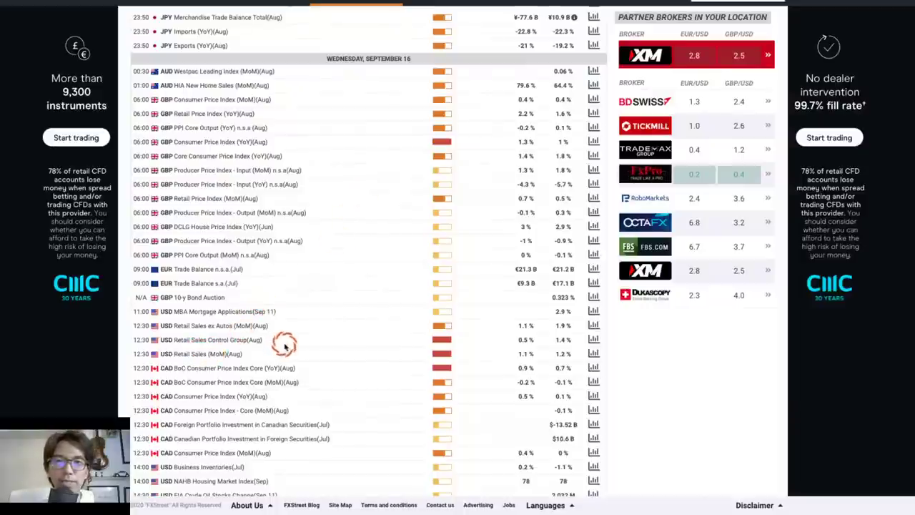
scroll(389, 345, down, 5)
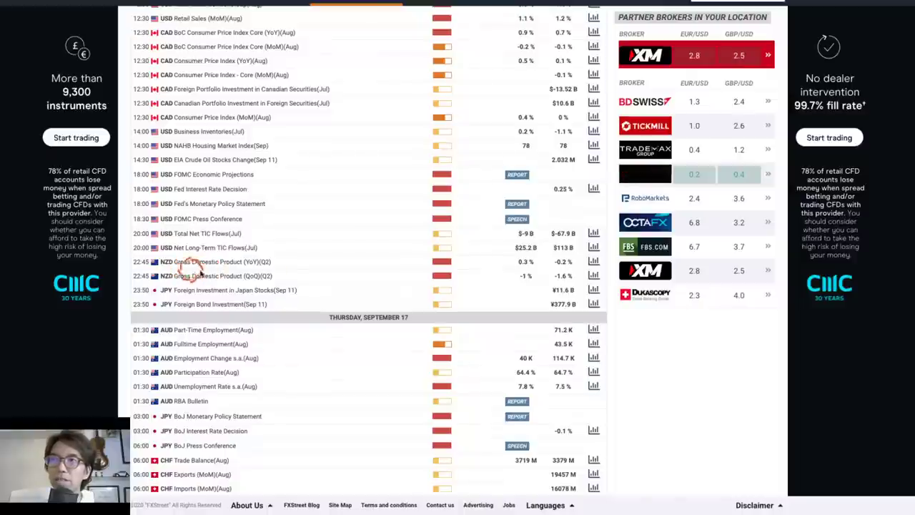
Scroll through the Thursday and Friday, September 18 events, then back up toward Tuesday, September 15.
scroll(440, 270, down, 1)
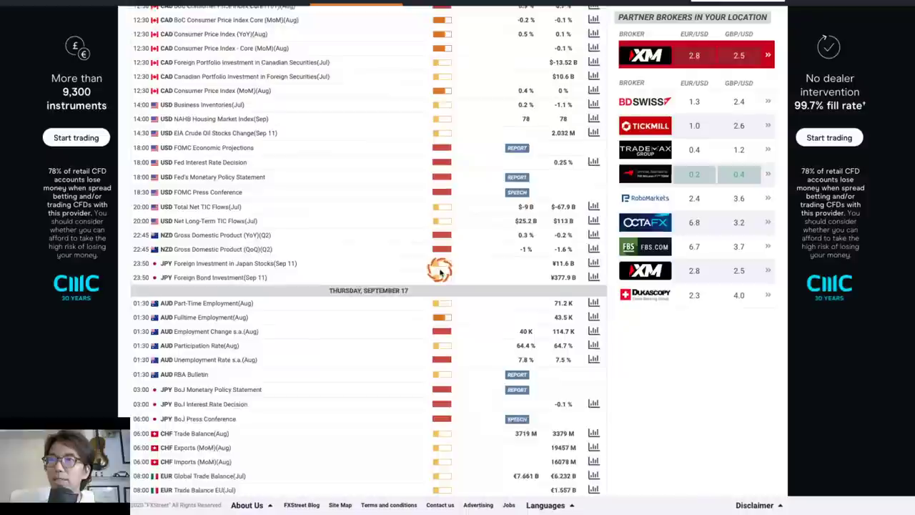
scroll(439, 271, down, 1)
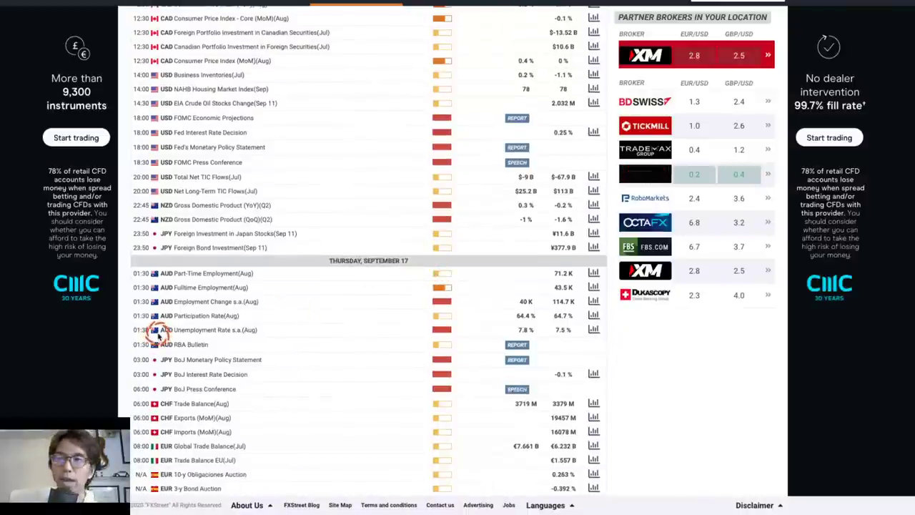
scroll(383, 318, down, 1)
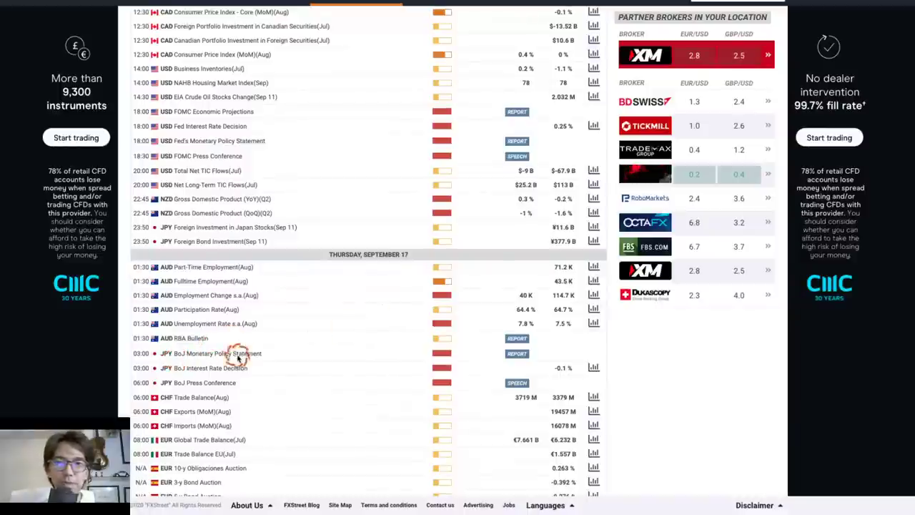
scroll(490, 347, down, 3)
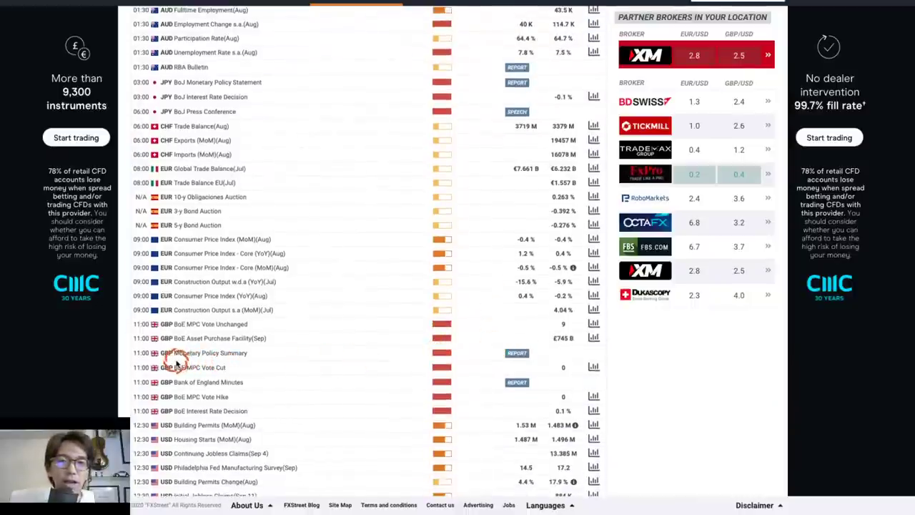
scroll(333, 367, up, 1)
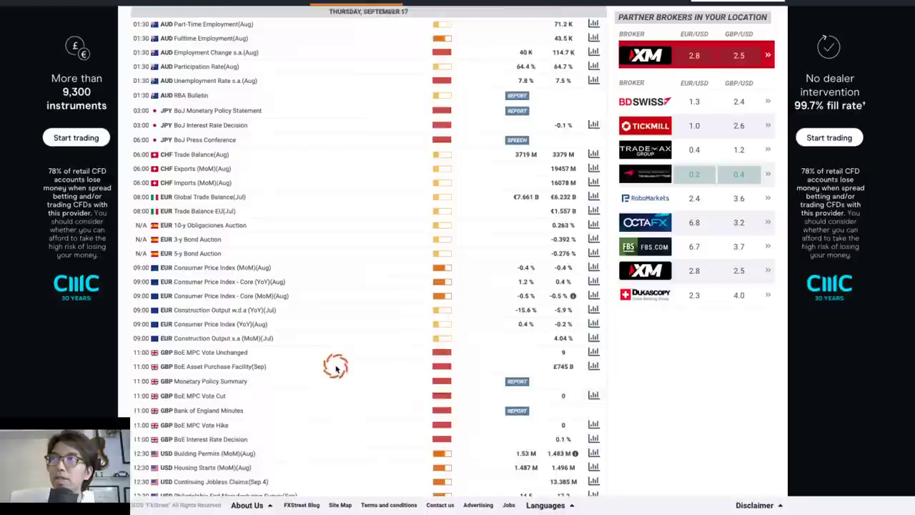
scroll(336, 368, down, 3)
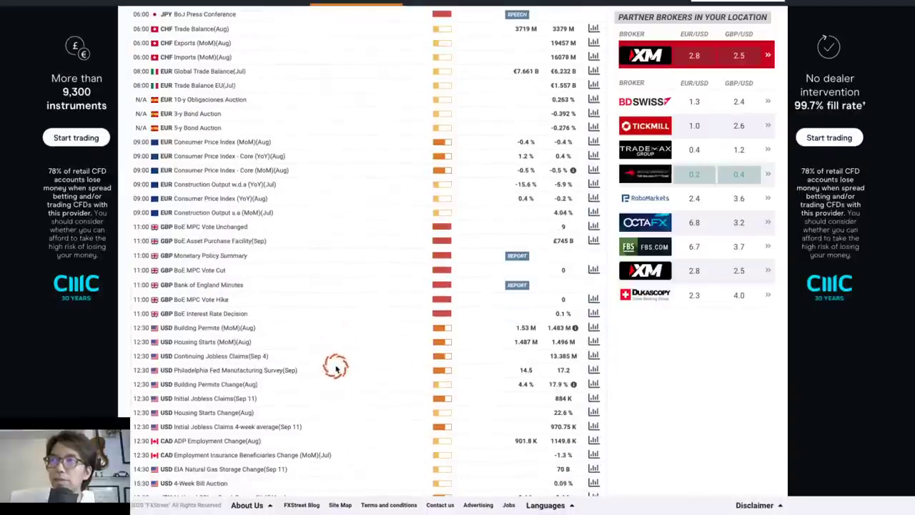
scroll(336, 367, down, 3)
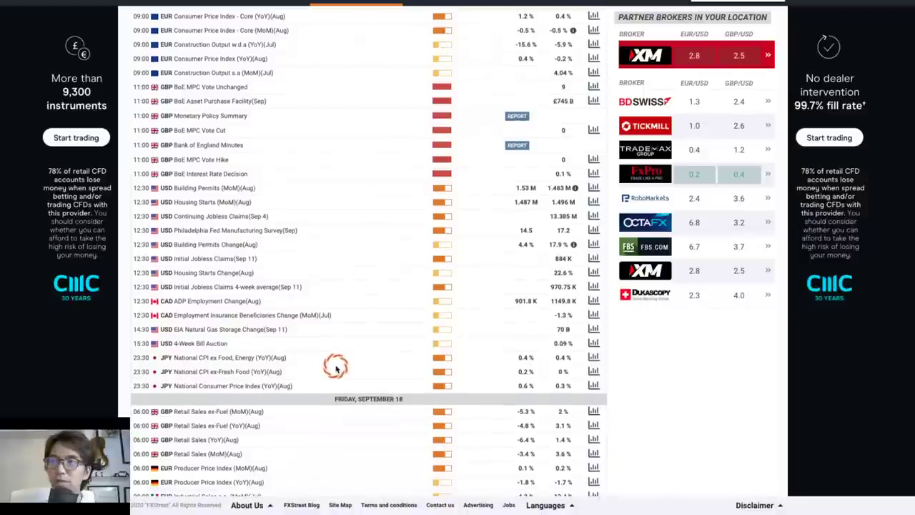
scroll(336, 368, down, 6)
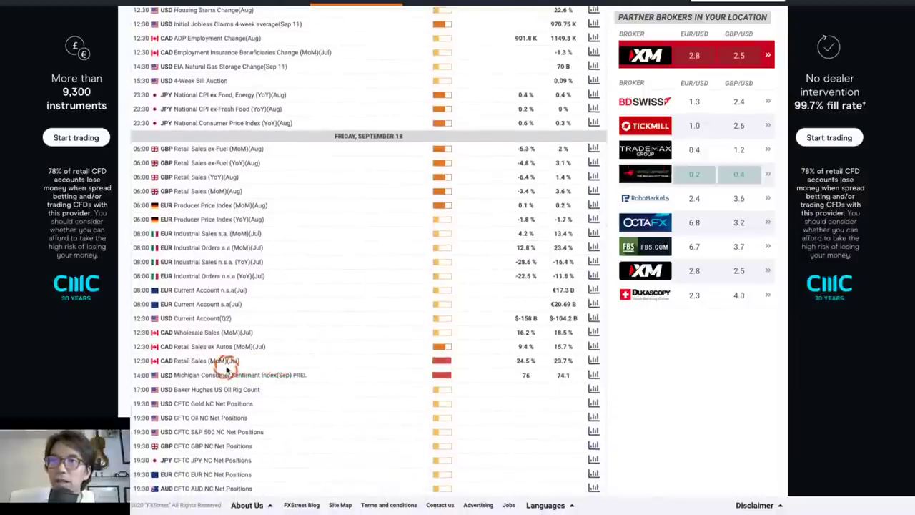
scroll(221, 365, down, 1)
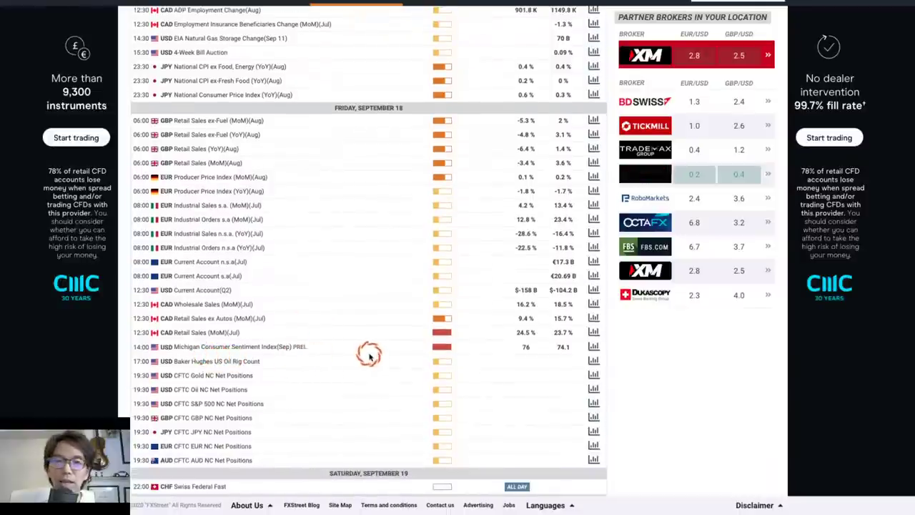
scroll(369, 355, up, 10)
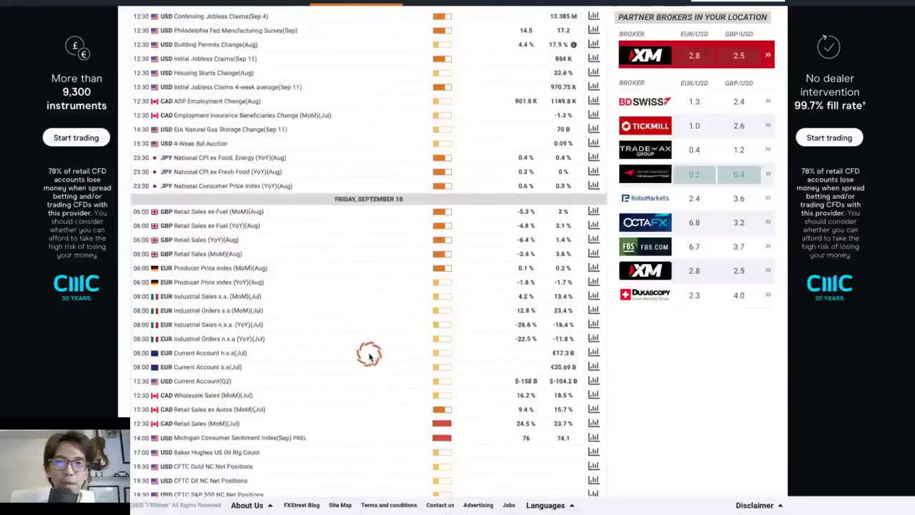
Scroll up to the September 13–14 rows, down to Thursday 17, then return to the TradingView chart.
scroll(369, 356, up, 10)
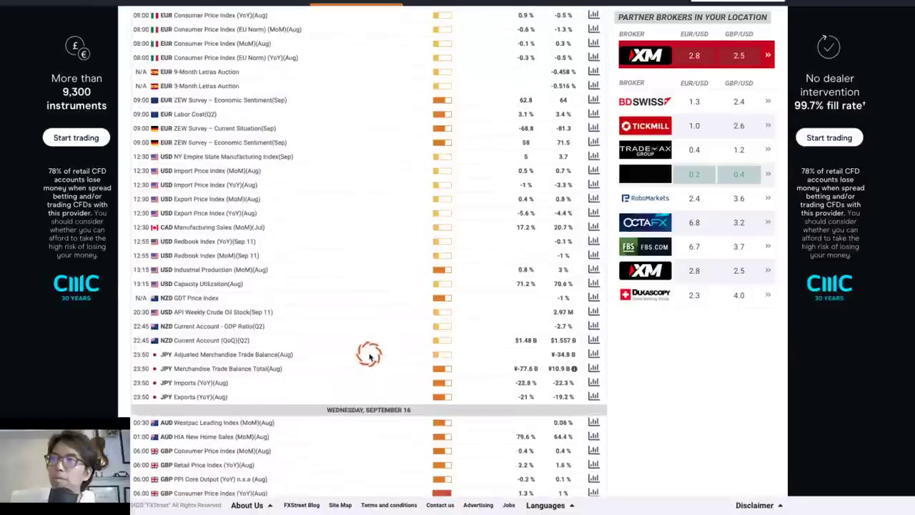
scroll(369, 356, up, 5)
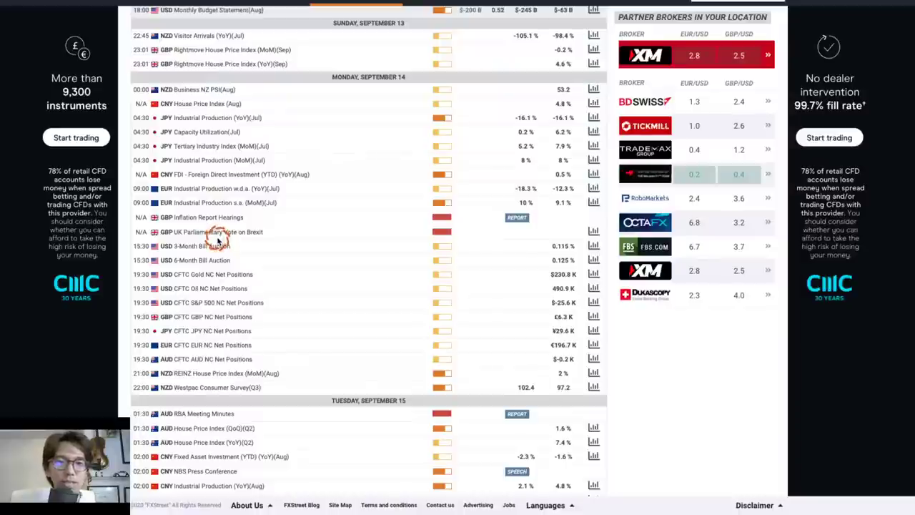
scroll(377, 253, down, 10)
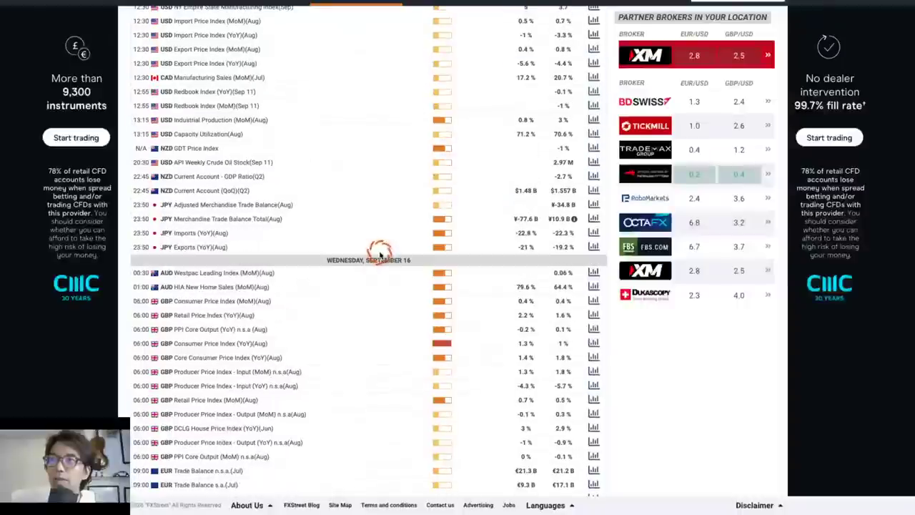
scroll(379, 253, down, 8)
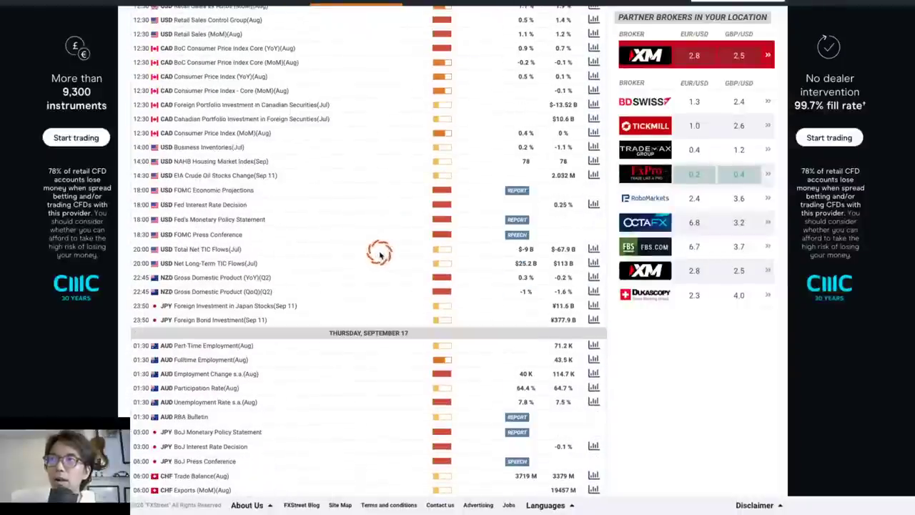
scroll(380, 254, down, 5)
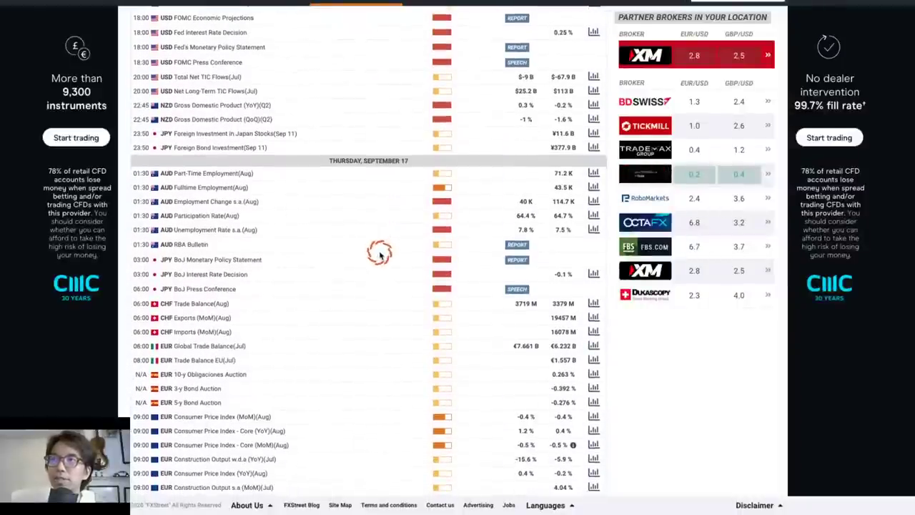
scroll(380, 254, down, 4)
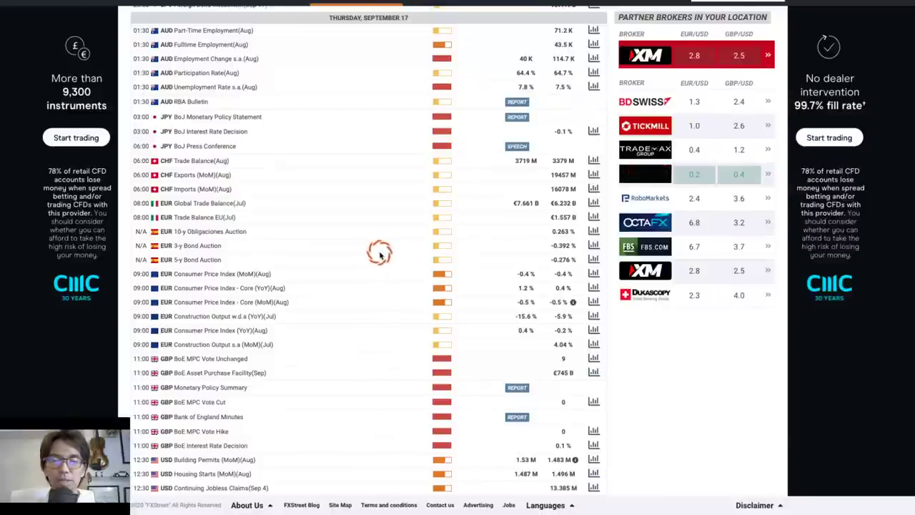
key(ctrl+Left)
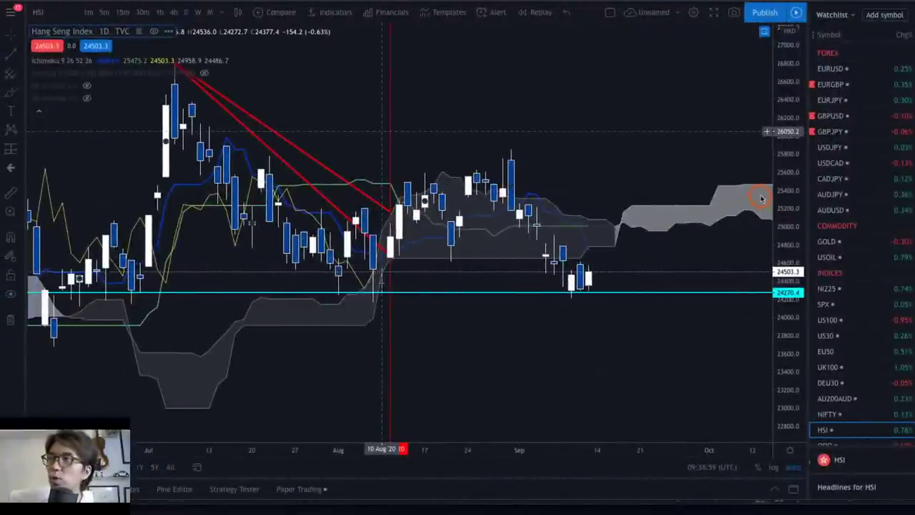
Compress the Hang Seng price and time axes to show a wider range and more daily bars.
drag(791, 175, 793, 216)
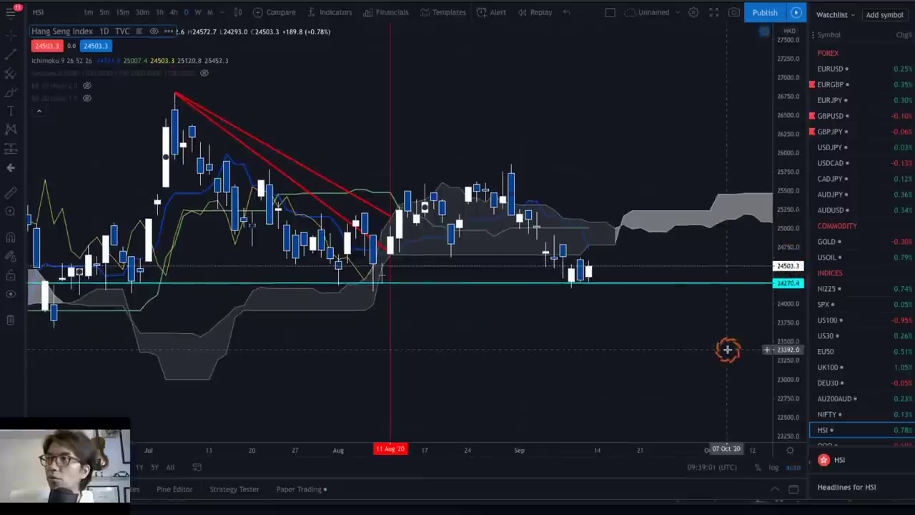
drag(576, 447, 599, 444)
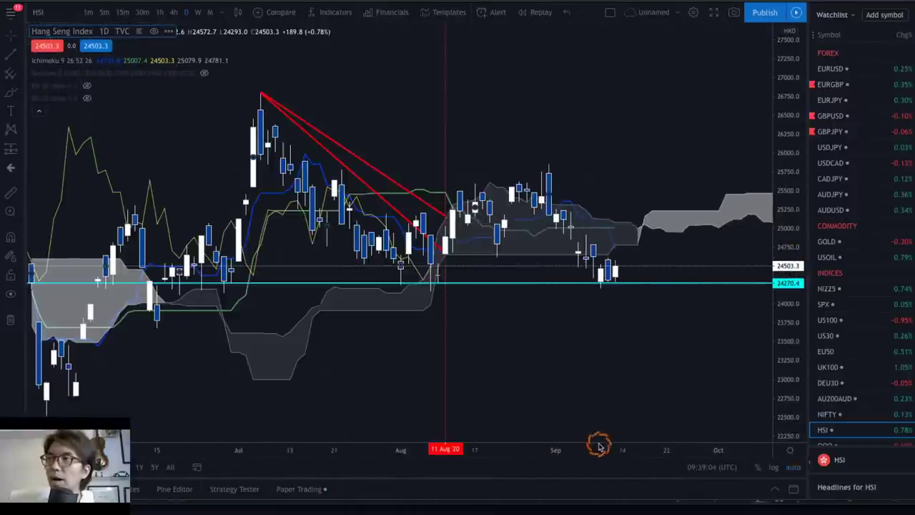
On the EURGBP chart, sketch a red circle and arrows near the cloud, then clear them.
click(851, 89)
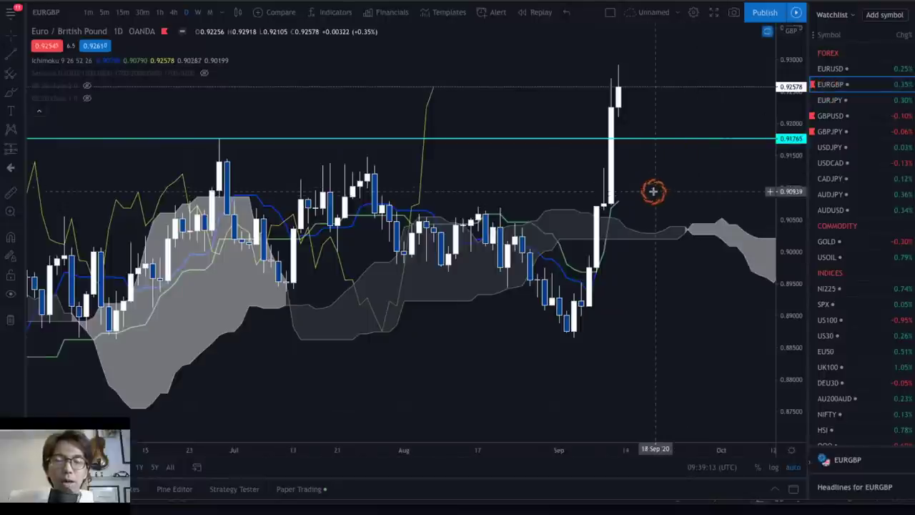
drag(652, 193, 522, 194)
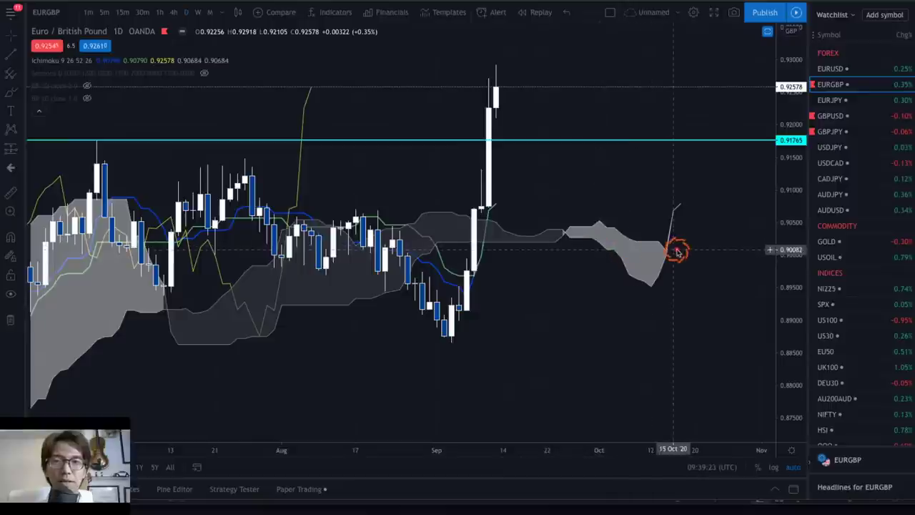
mouse_move(674, 249)
mouse_down()
mouse_move(650, 239)
mouse_move(701, 235)
mouse_move(691, 246)
mouse_up()
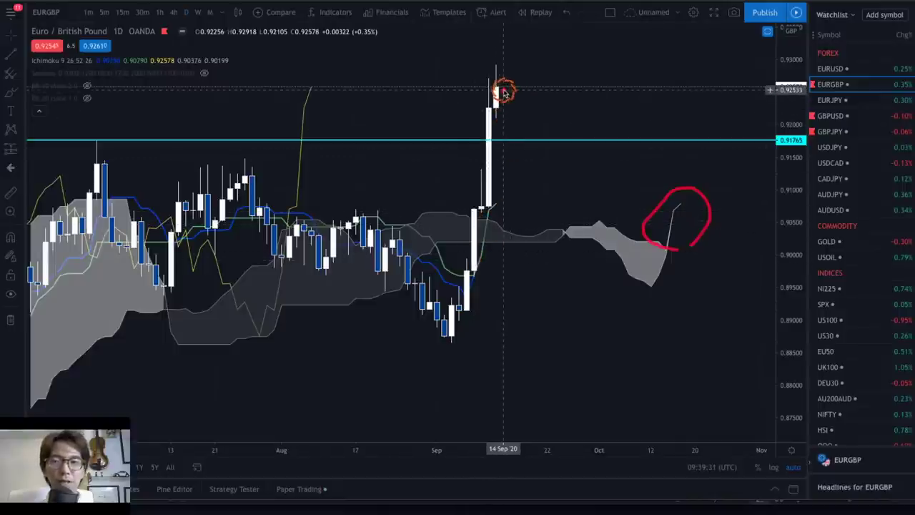
drag(503, 89, 546, 164)
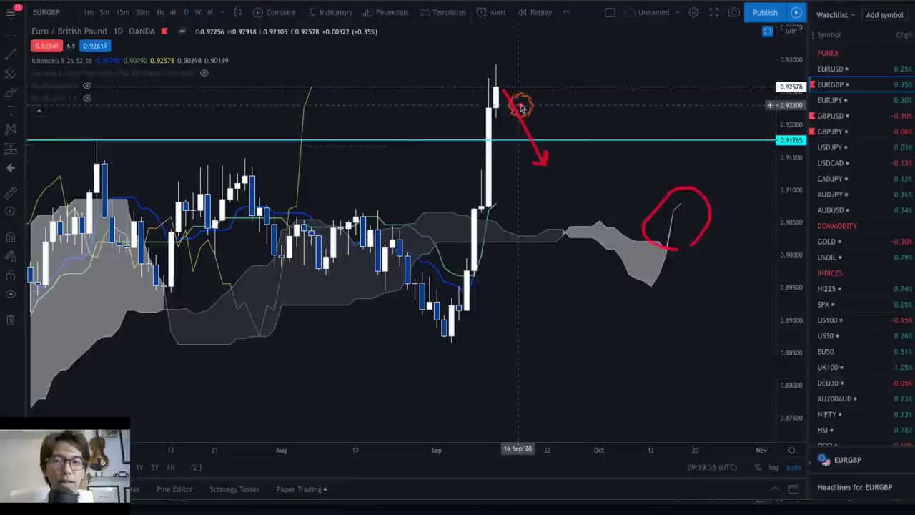
drag(534, 127, 582, 96)
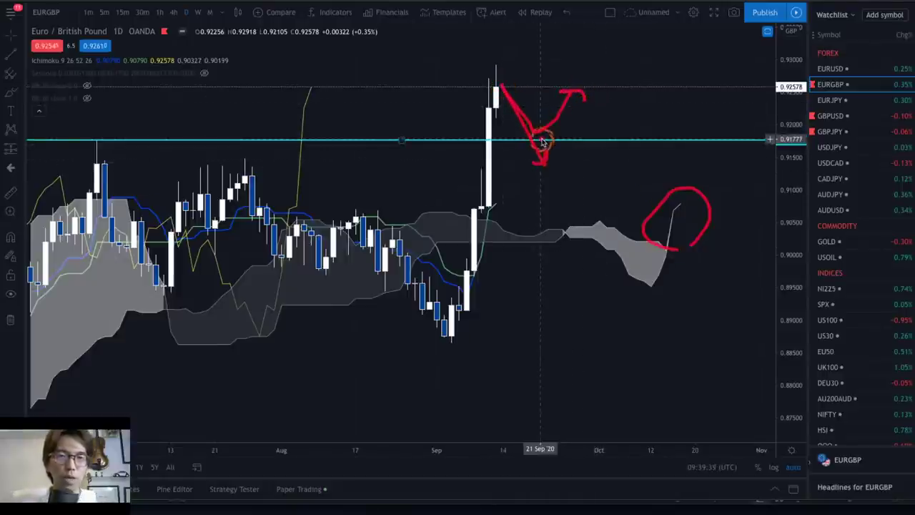
key(Escape)
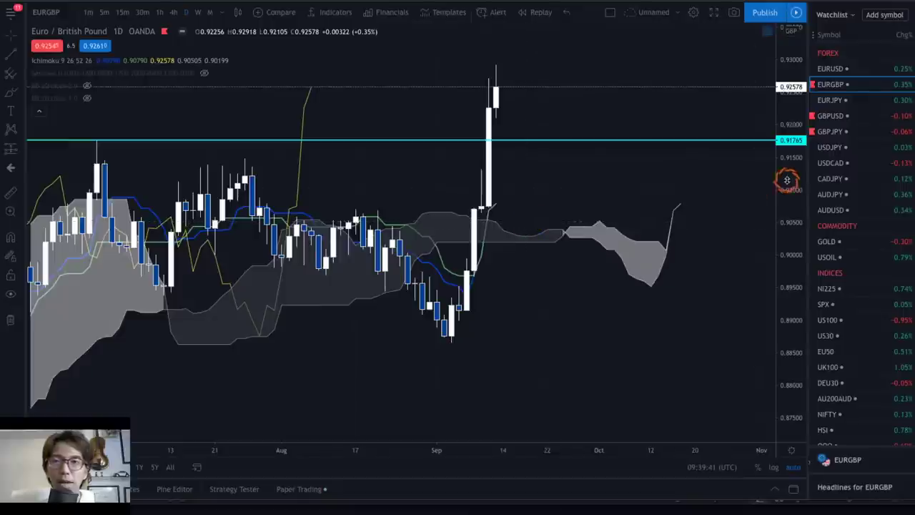
On the GBPUSD chart, brush red projected paths right of the cloud, then erase them.
click(851, 118)
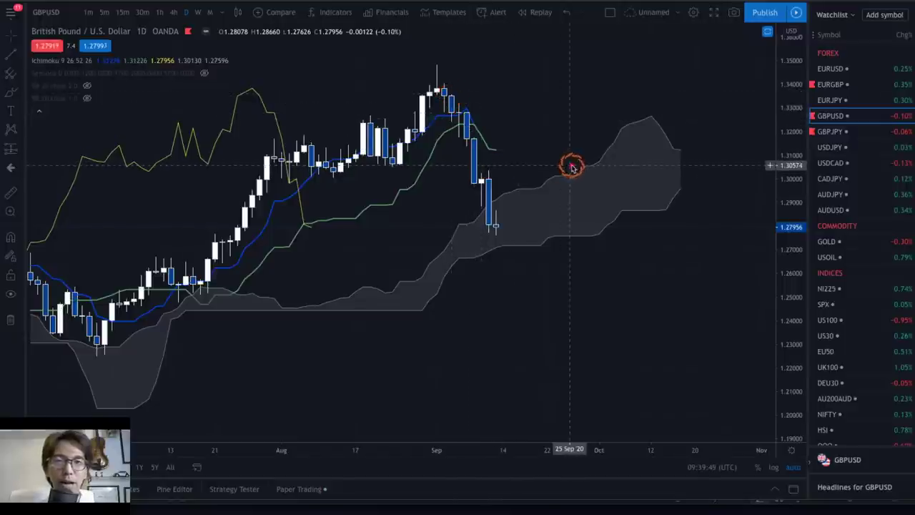
drag(675, 150, 766, 181)
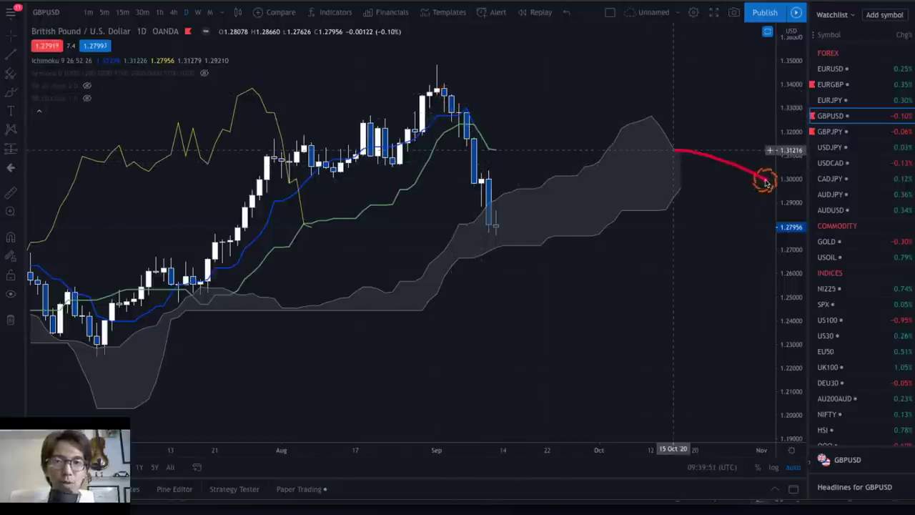
mouse_move(680, 188)
mouse_down()
mouse_move(747, 188)
mouse_move(789, 210)
mouse_move(731, 184)
mouse_up()
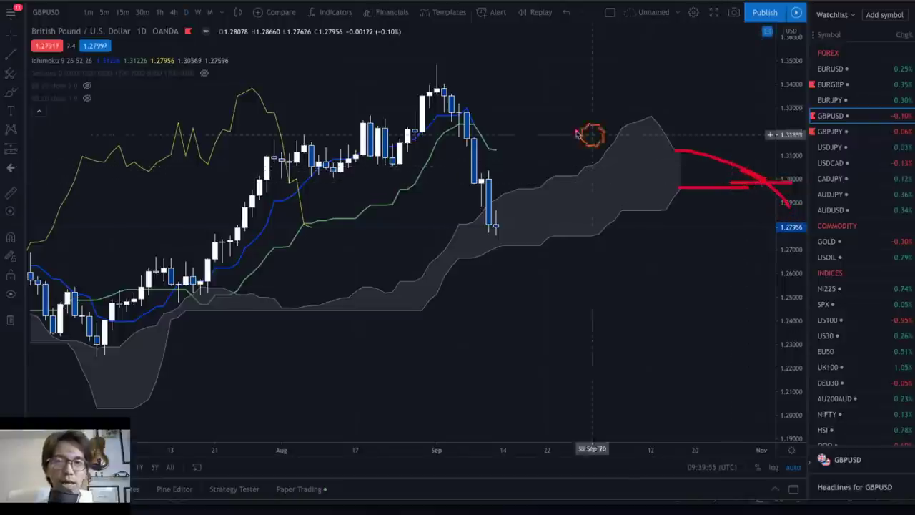
key(Escape)
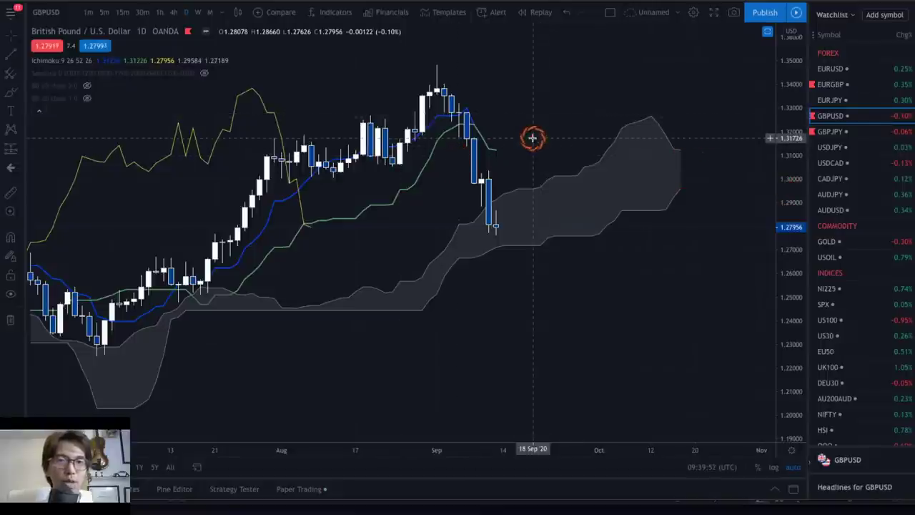
Load the GBPJPY daily chart showing levels at 142.606, 136.573 and 135.591.
click(841, 133)
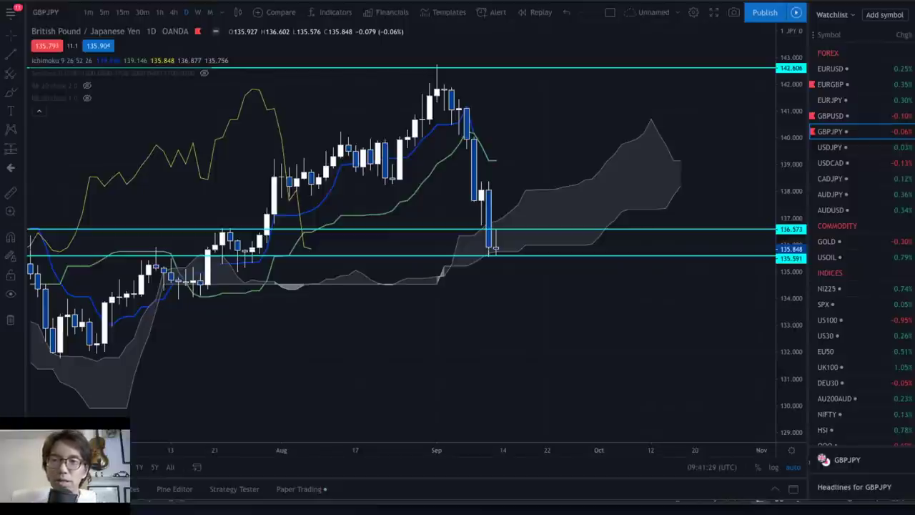
Switch from GBPUSD to GBPJPY in the watchlist, then back to GBPUSD.
click(864, 118)
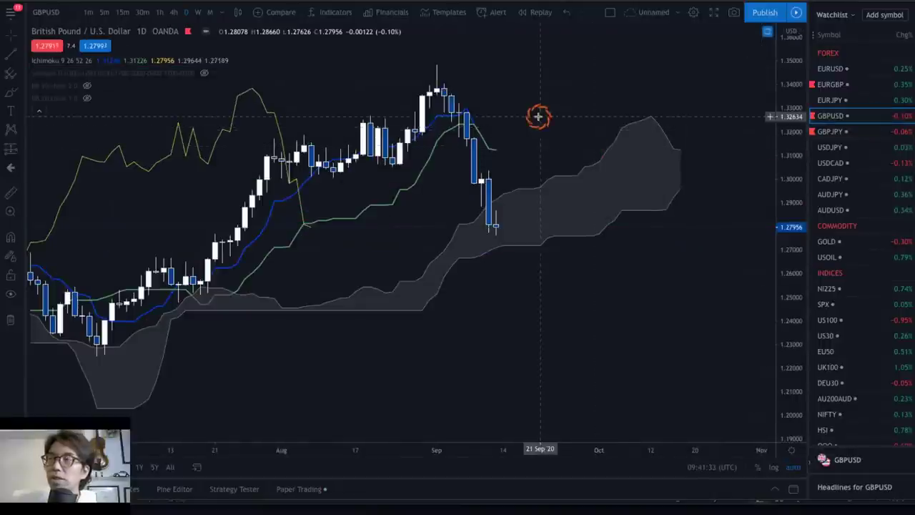
click(828, 134)
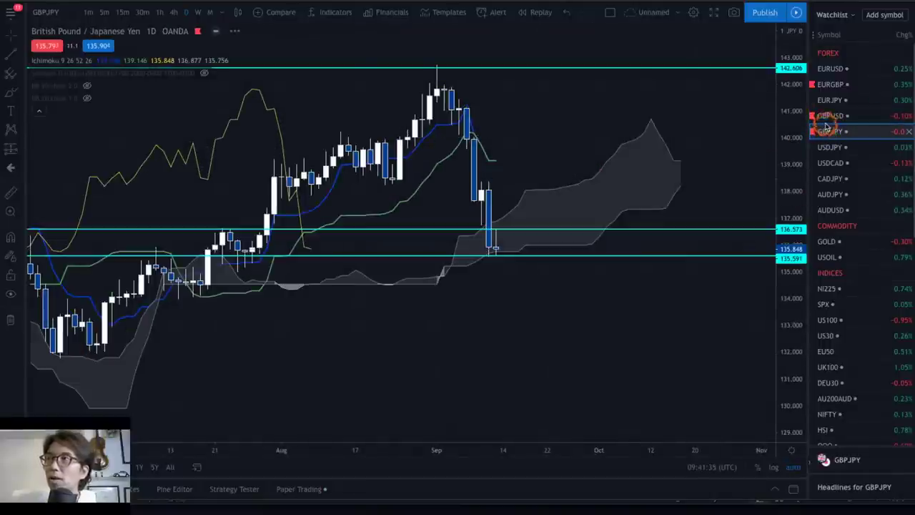
click(830, 117)
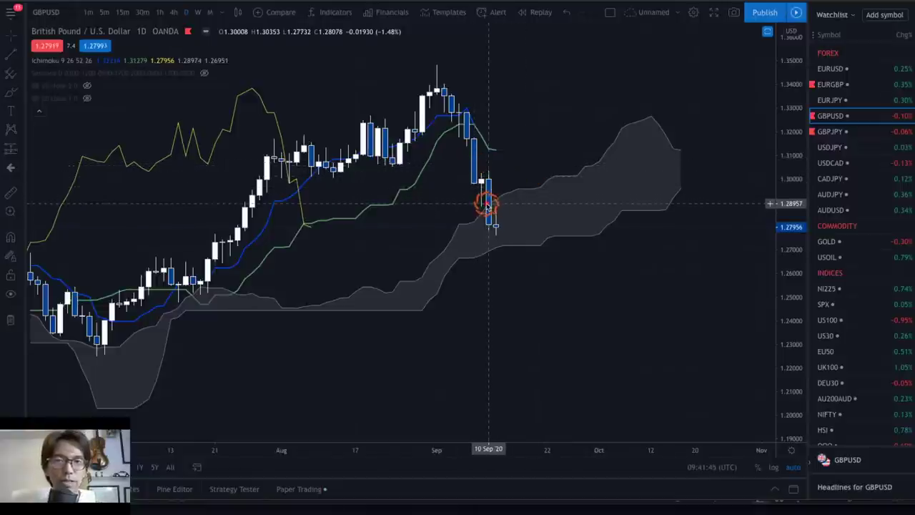
Draw a red freehand arrow from the last GBPUSD candle up into the cloud, then undo it.
mouse_move(485, 204)
mouse_down()
mouse_move(491, 213)
mouse_move(562, 188)
mouse_move(568, 195)
mouse_up()
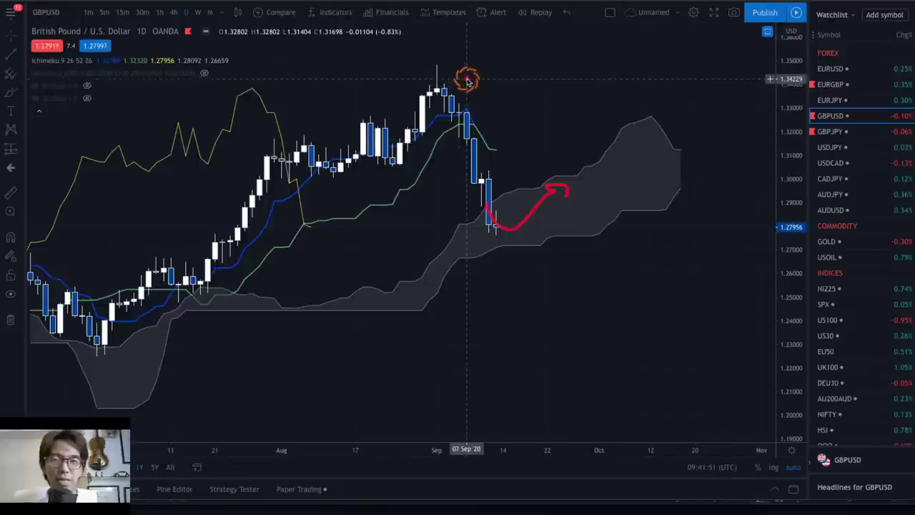
key(ctrl+z)
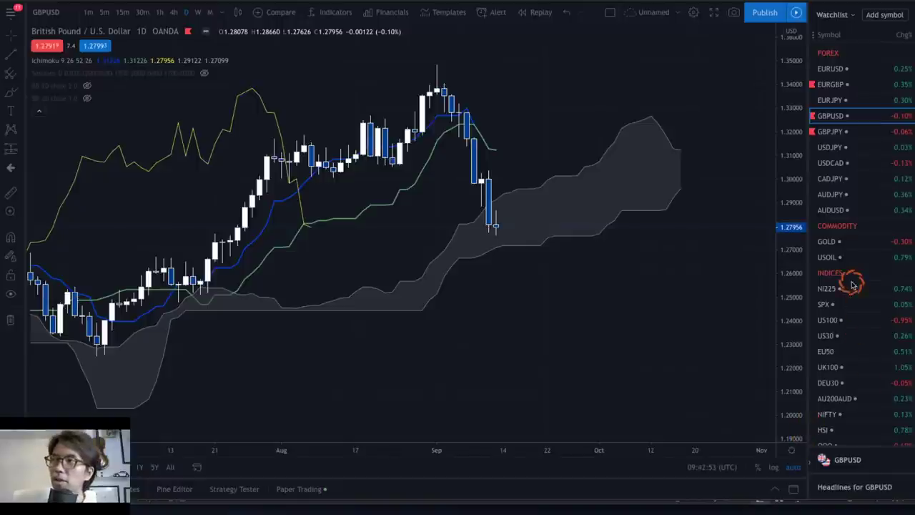
Load the daily Gold chart from the watchlist.
click(853, 245)
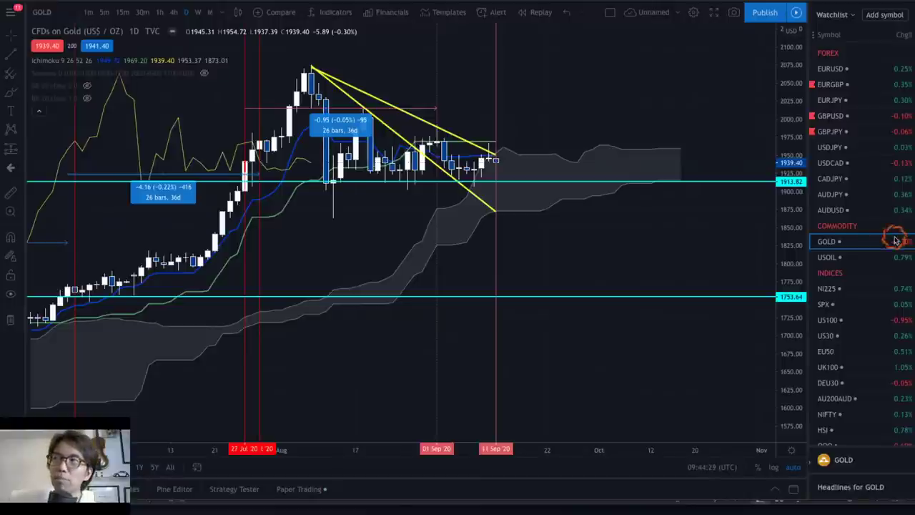
Pick GBPUSD, then GBPJPY, in the watchlist.
click(850, 115)
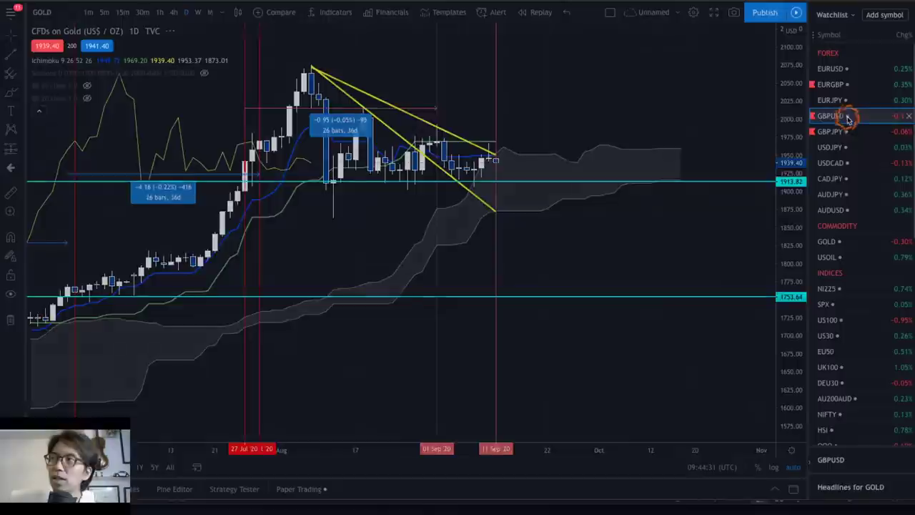
click(850, 132)
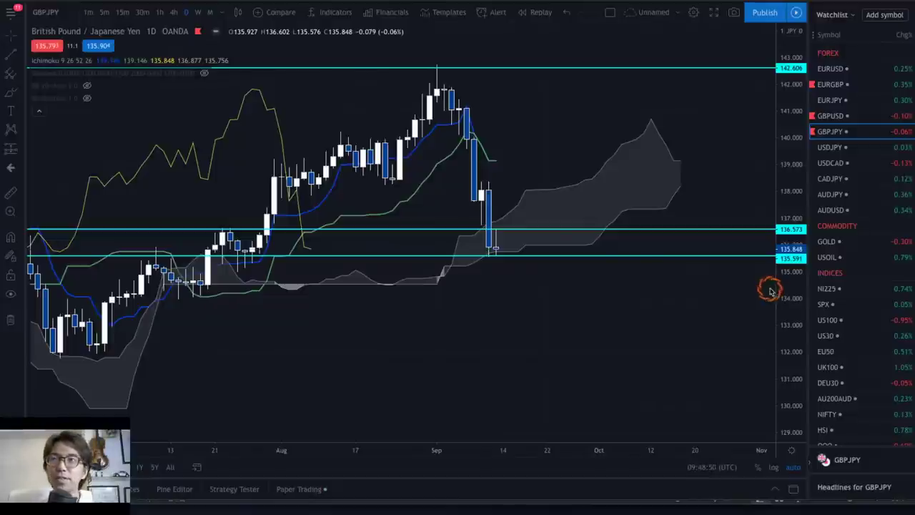
key(ctrl+Right)
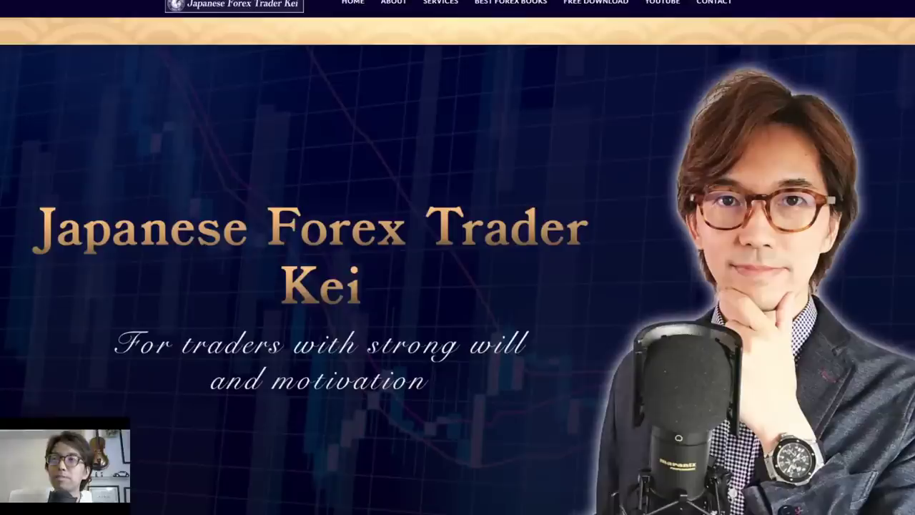
scroll(390, 243, down, 5)
scroll(388, 254, down, 10)
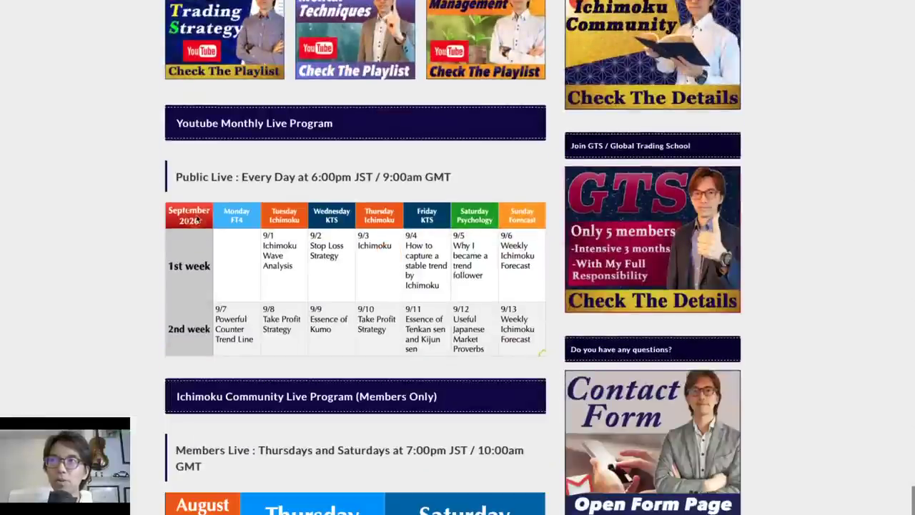
scroll(231, 325, down, 1)
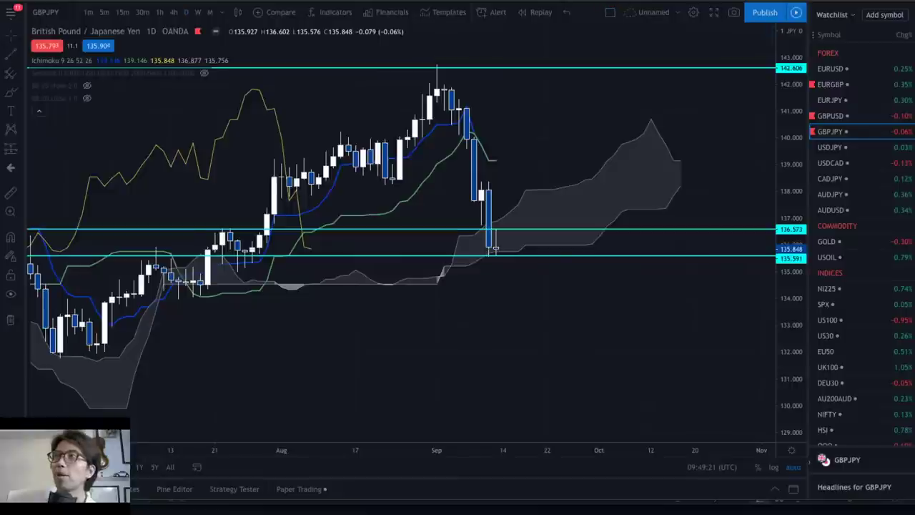
Bring up the PowerPoint slide show and step back from Disclaimer to the channel welcome slide.
key(alt+Tab)
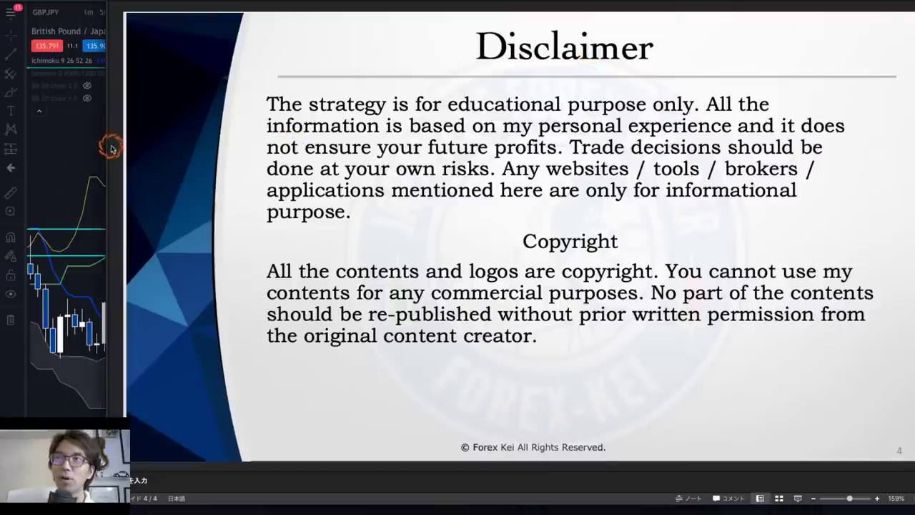
key(Page_Up)
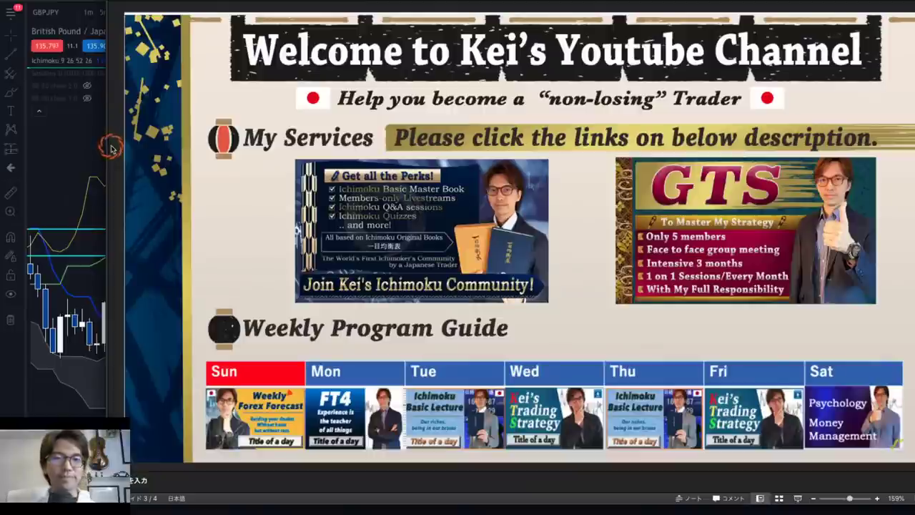